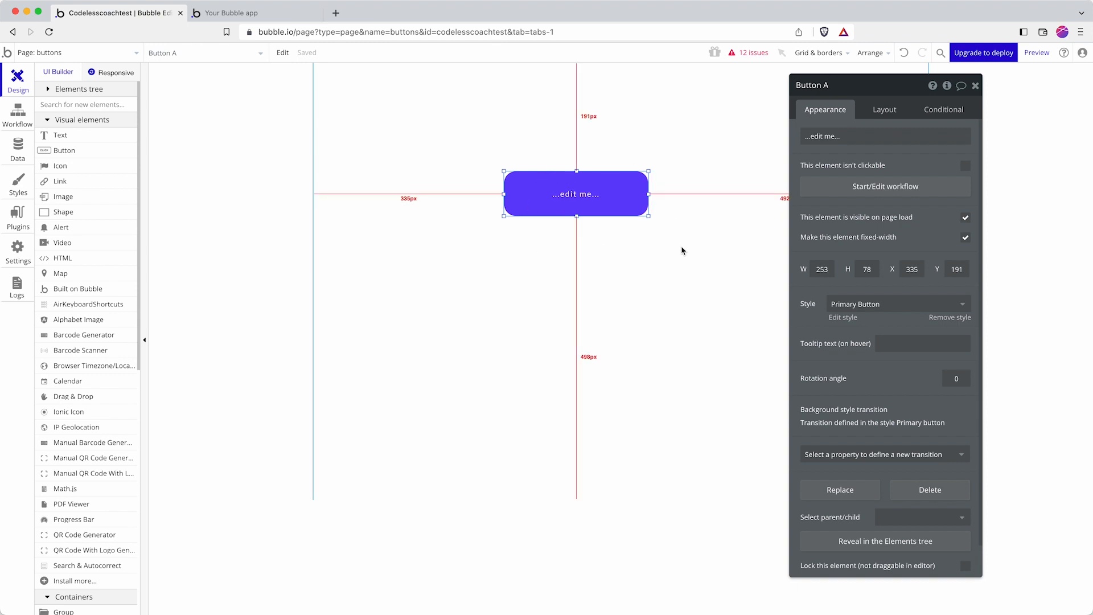
Step: Replace the purple button's '...edit me...' placeholder label with 'Click here'
left_click(853, 129)
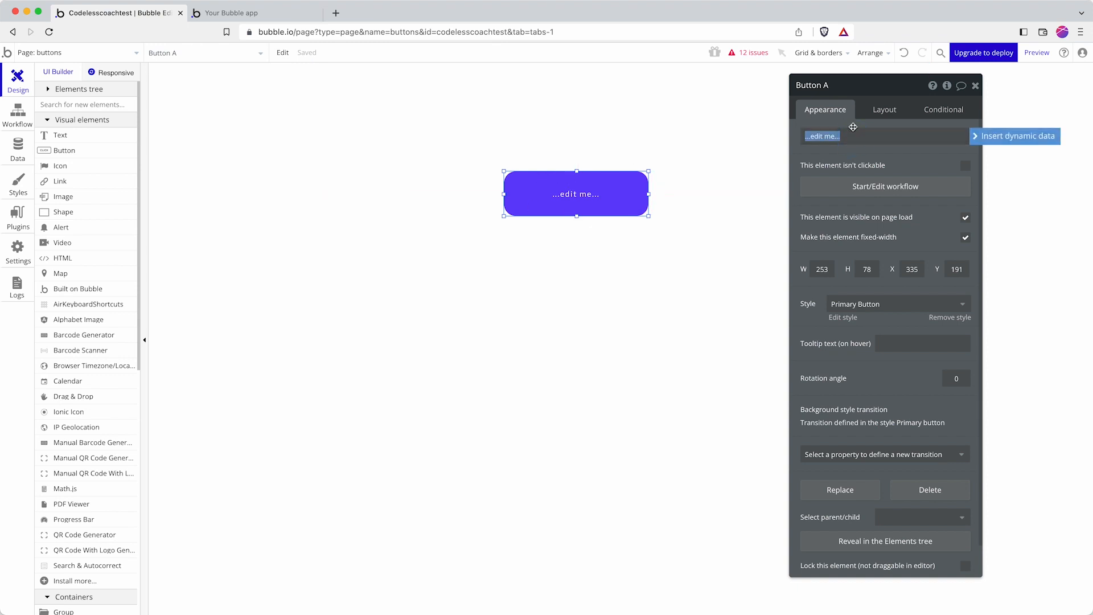
type("Click here")
left_click(722, 119)
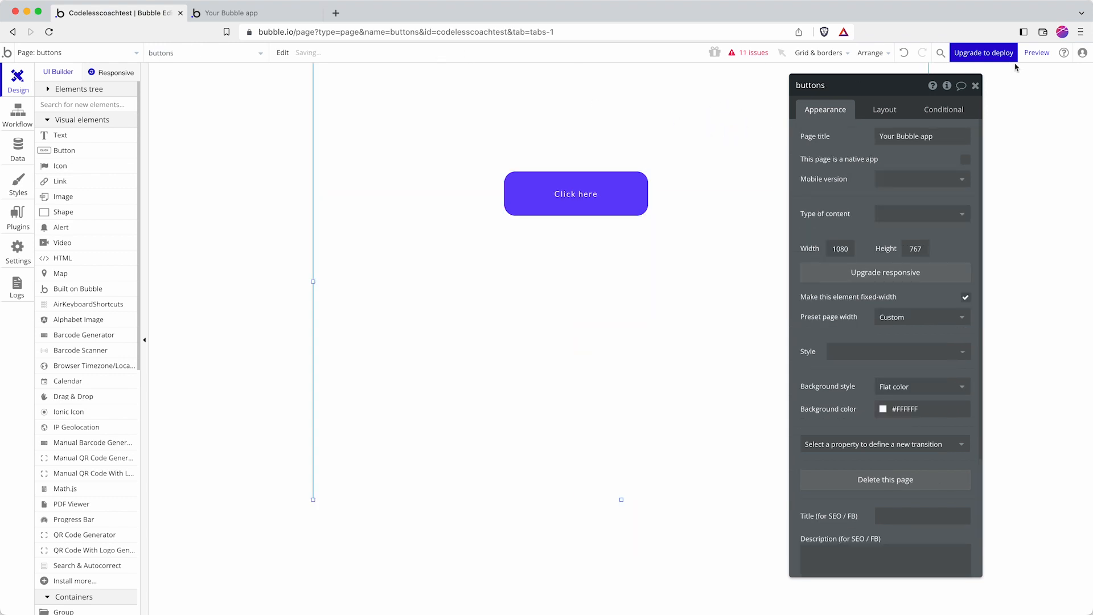
left_click(1047, 56)
key("super+r")
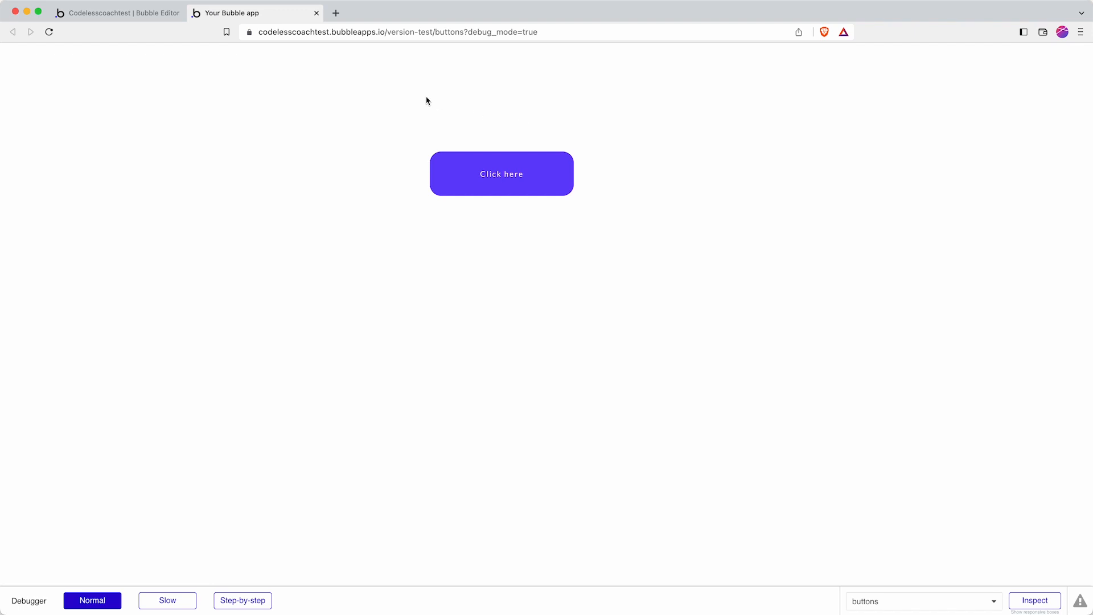
left_click(122, 12)
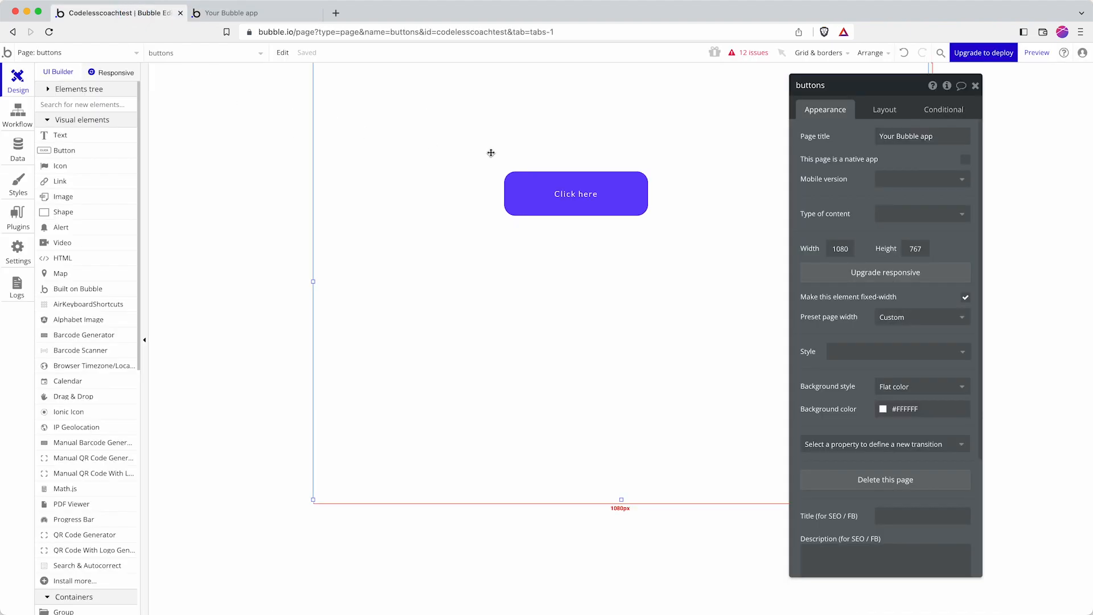
Step: Add a 'This Button is hovered' condition to the Click here button
left_click(603, 215)
left_click(945, 111)
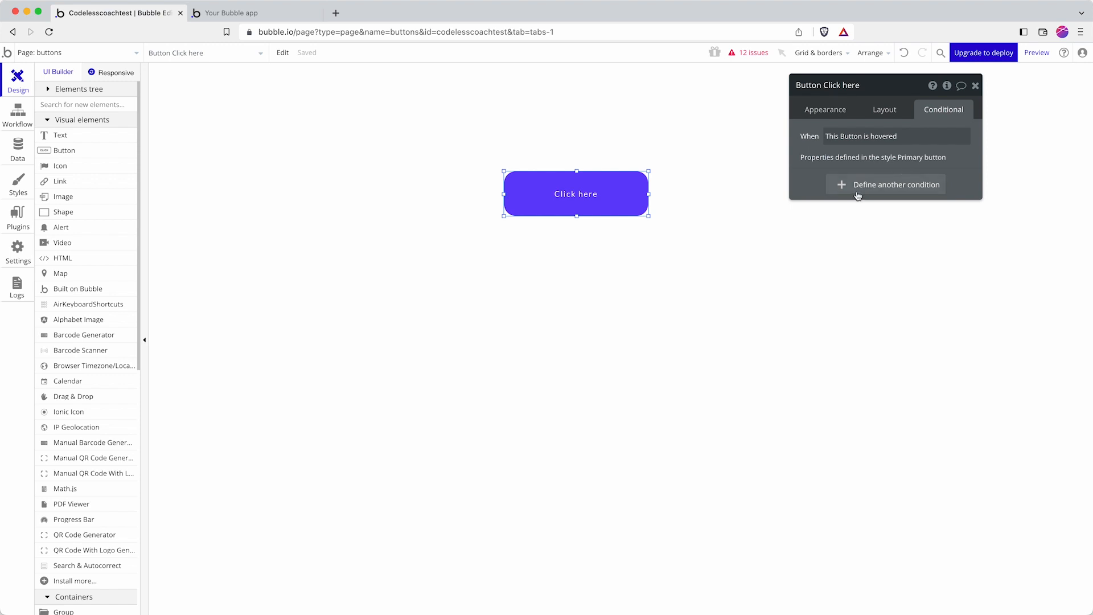
left_click(872, 188)
left_click(842, 195)
left_click(843, 208)
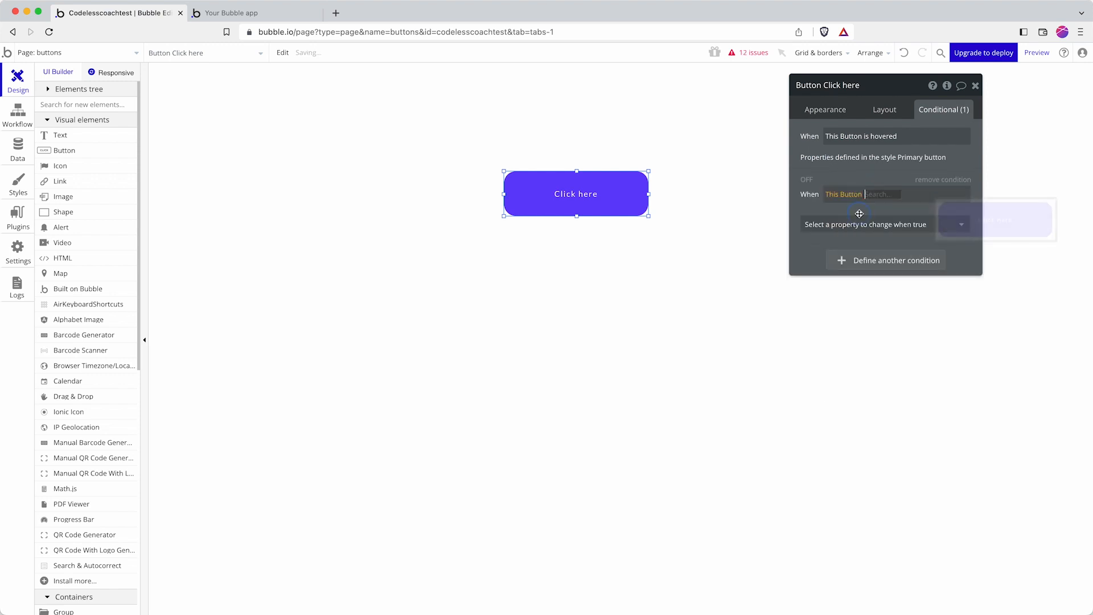
left_click(885, 259)
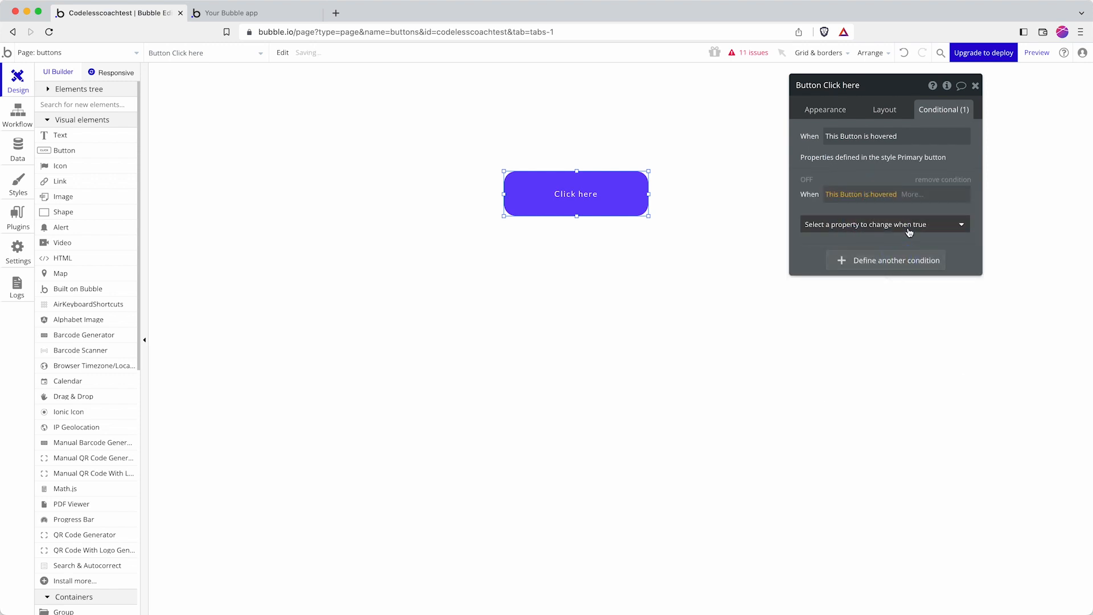
Step: Try a red #FF0820 hover background, then delete that condition again
left_click(906, 227)
type("back")
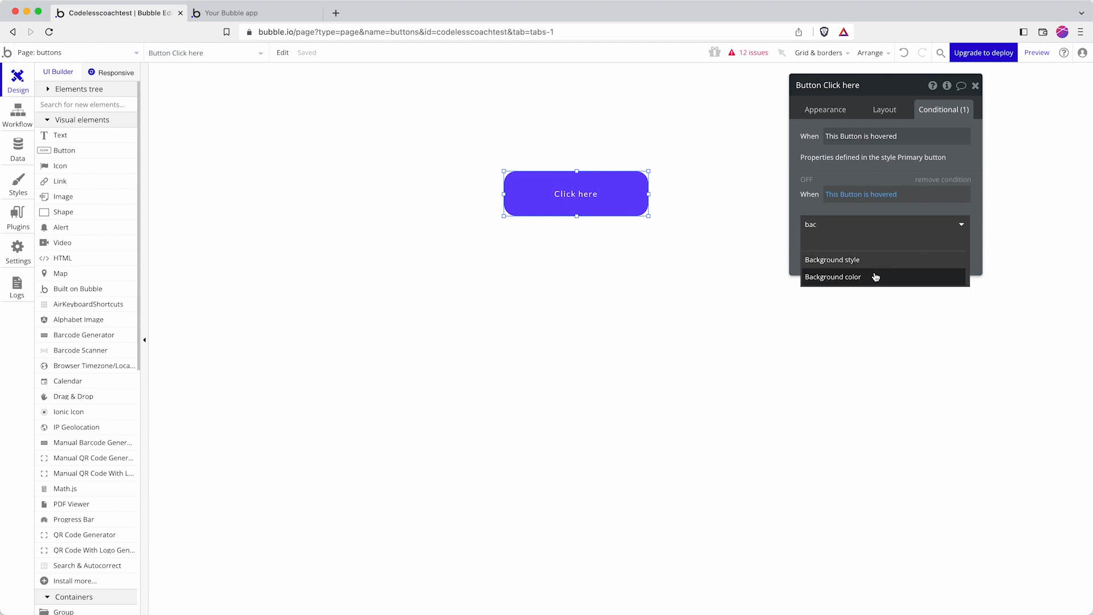
left_click(876, 276)
left_click(918, 229)
left_click_drag(896, 276, 976, 233)
left_click(824, 219)
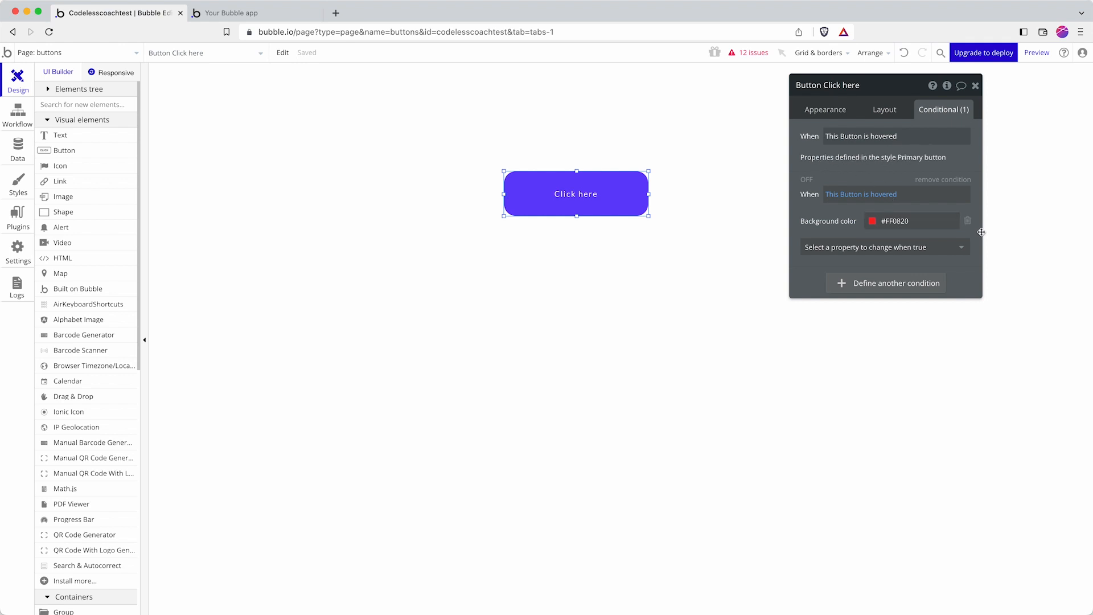
left_click(958, 182)
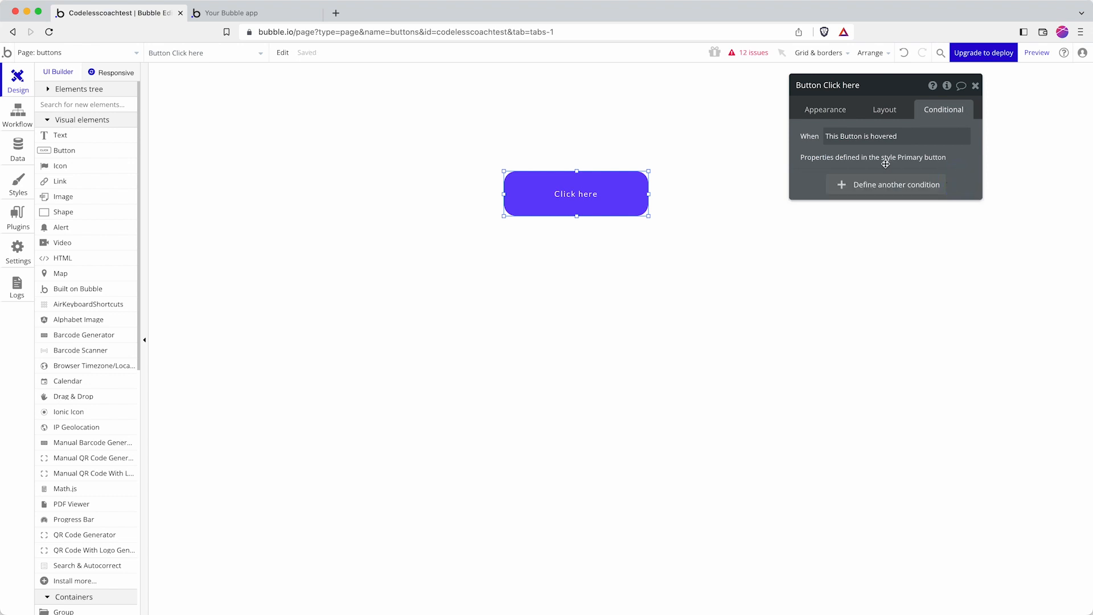
left_click(811, 109)
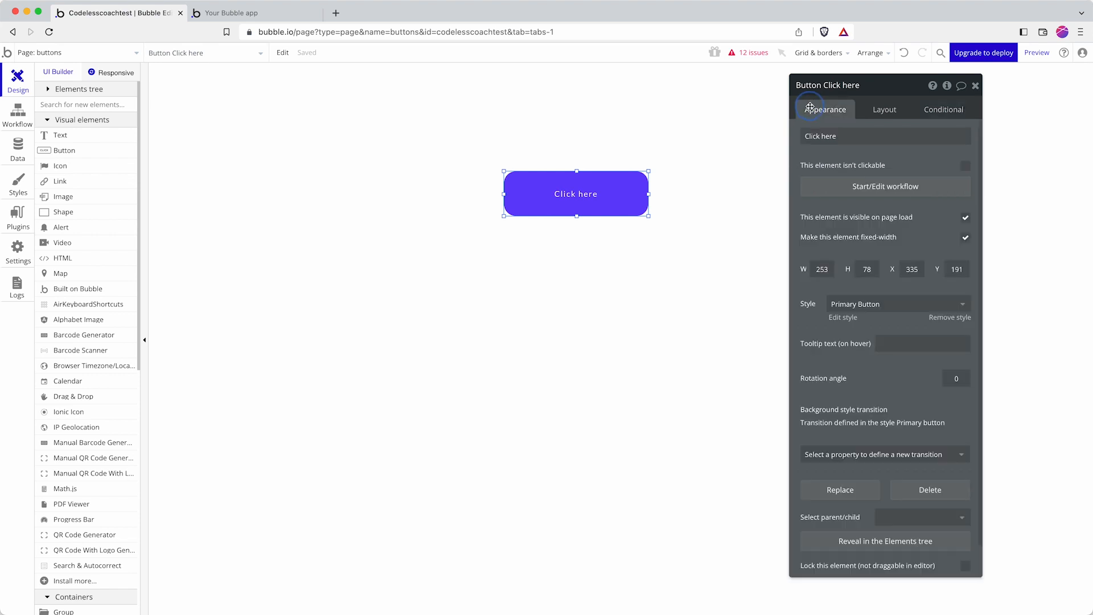
left_click(845, 318)
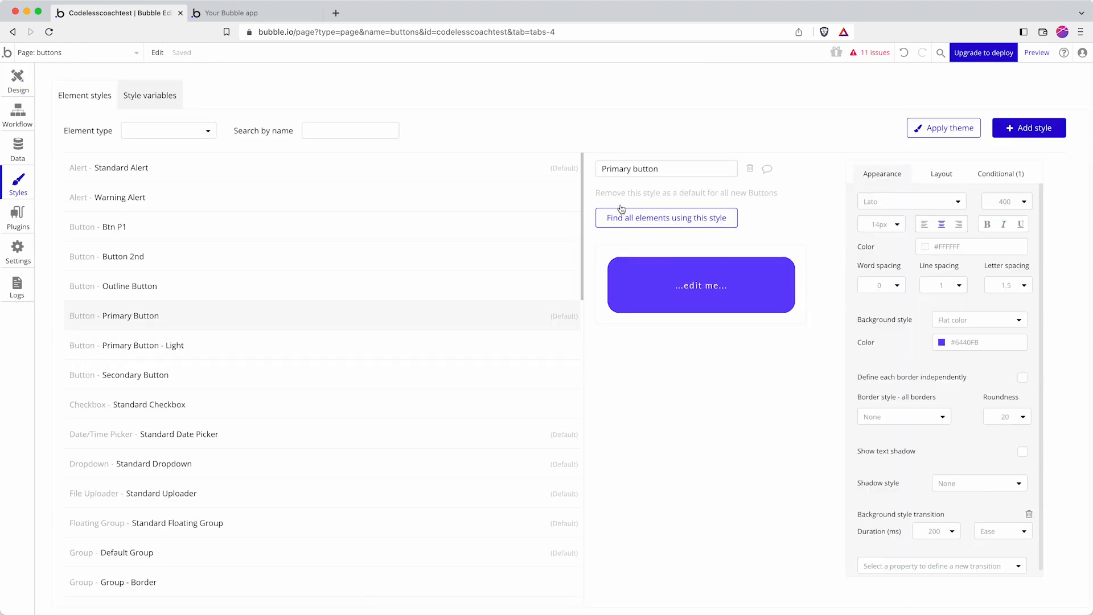
scroll(288, 285, "down", 3)
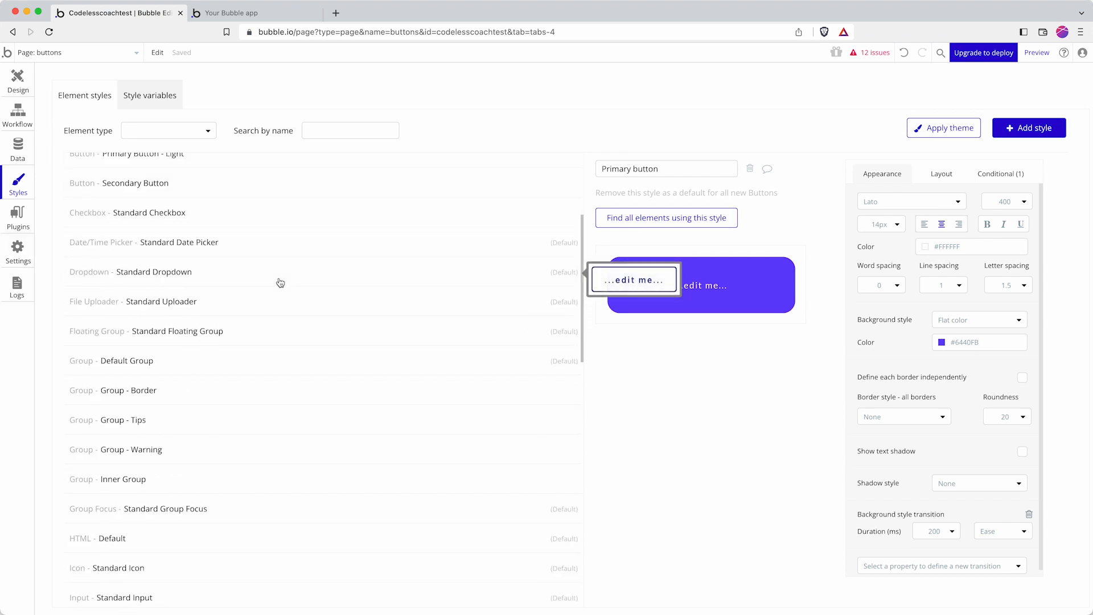
scroll(279, 283, "up", 1)
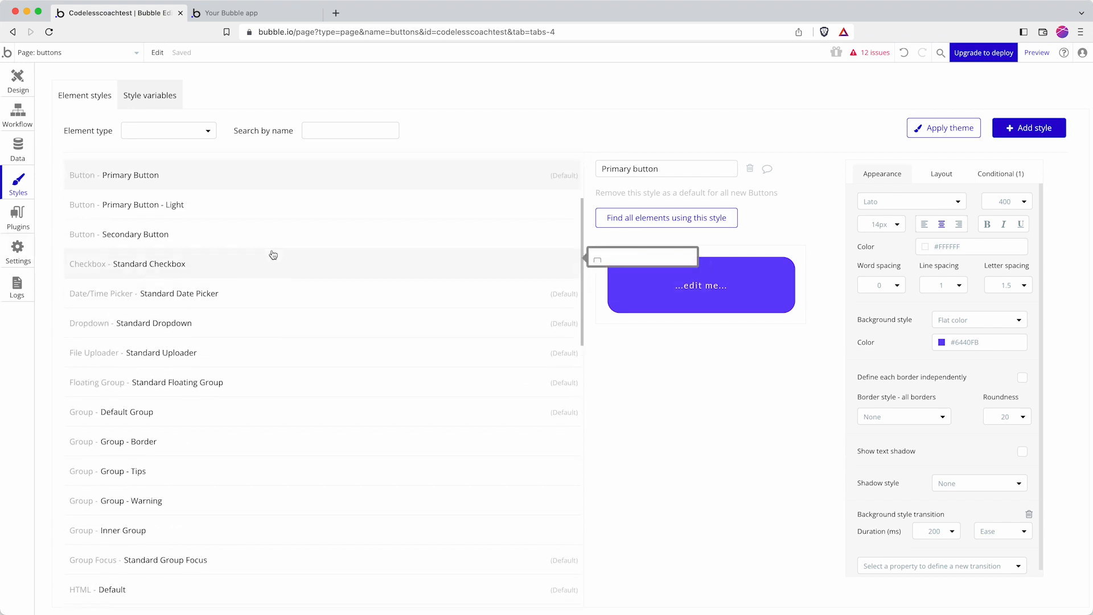
scroll(273, 256, "up", 1)
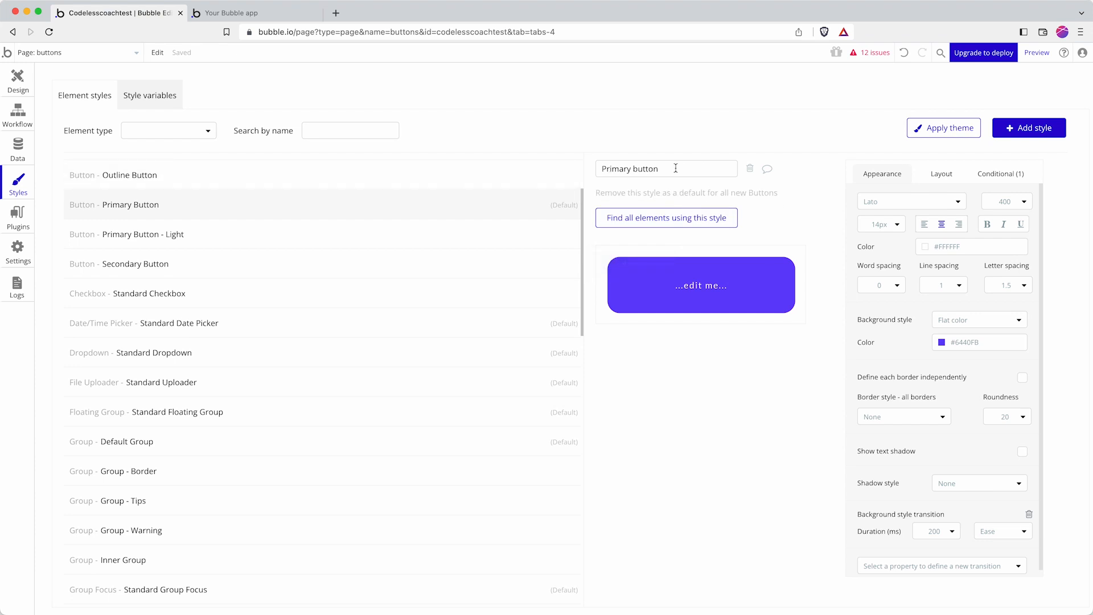
left_click(853, 144)
left_click(18, 79)
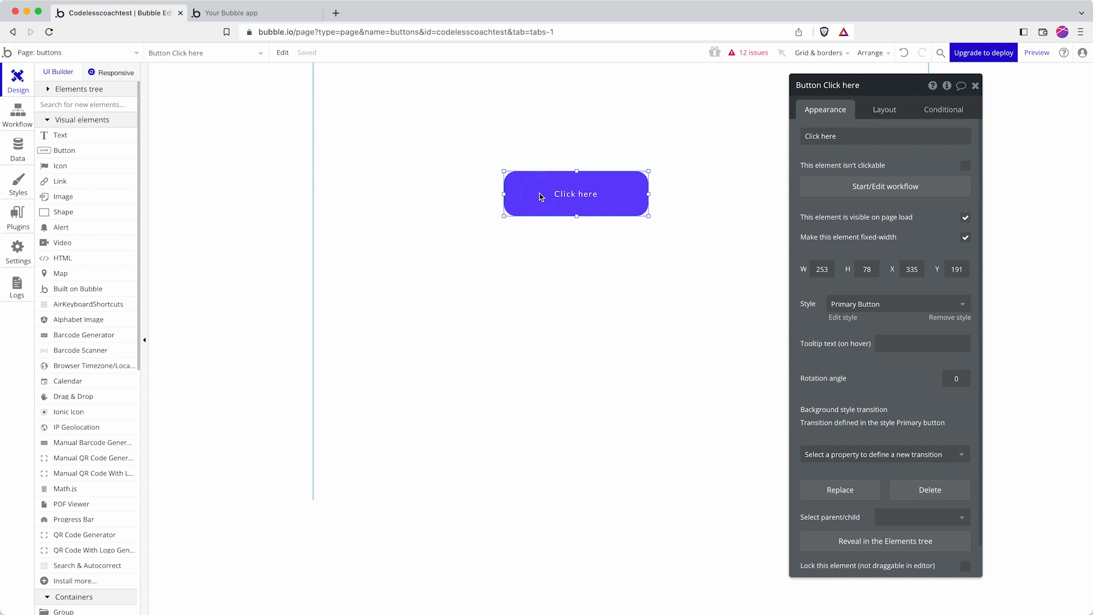
key("super+c")
key("super+v")
Step: Place the copied button below the original and make the Primary Button style green #0CA55D
left_click(570, 287)
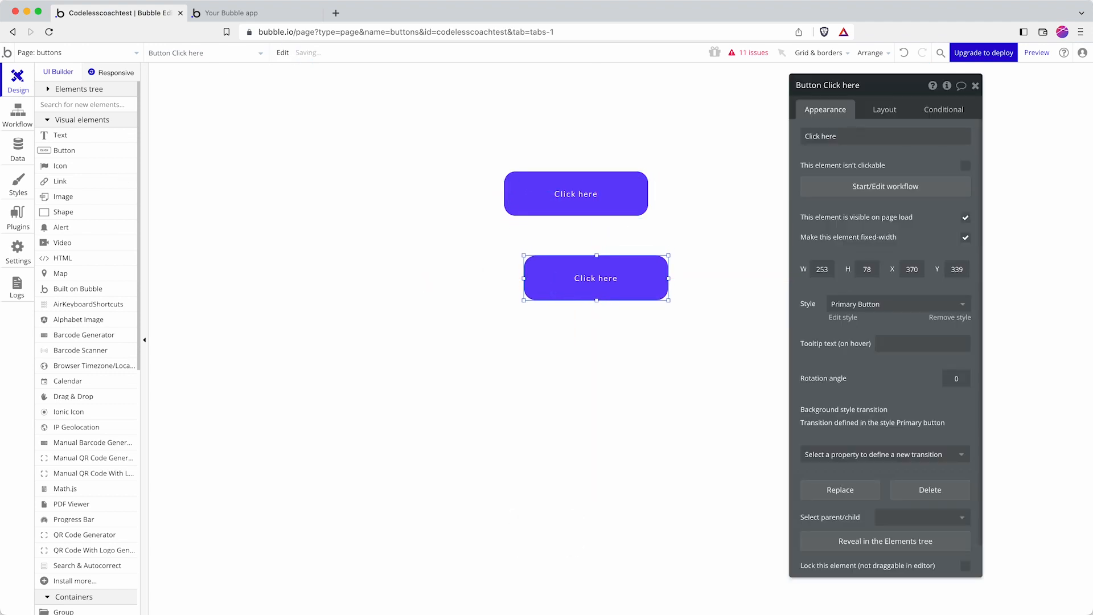
left_click(577, 200)
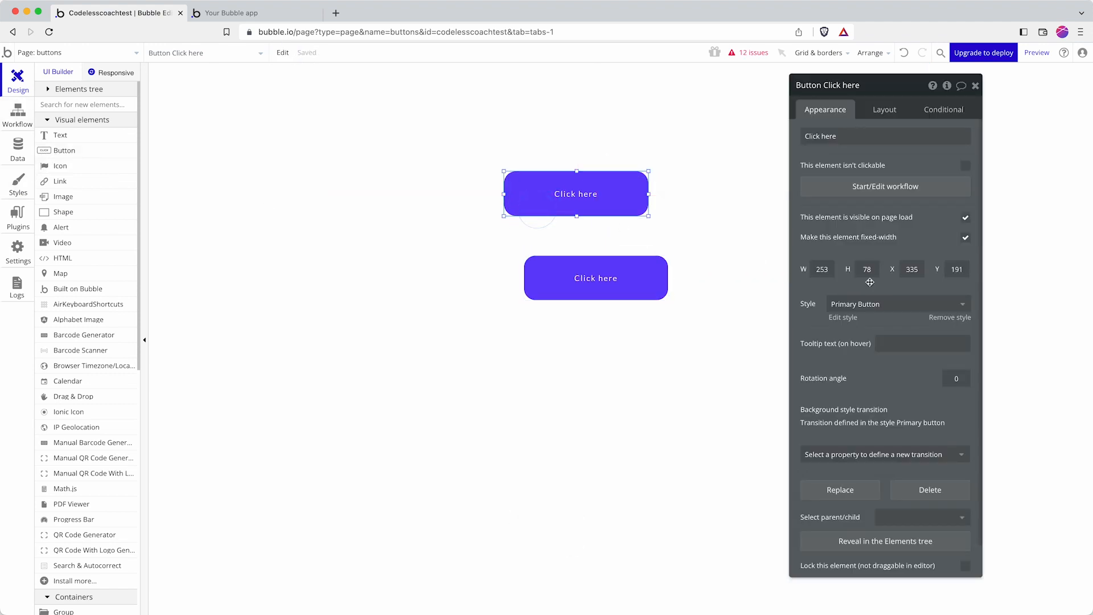
left_click(844, 321)
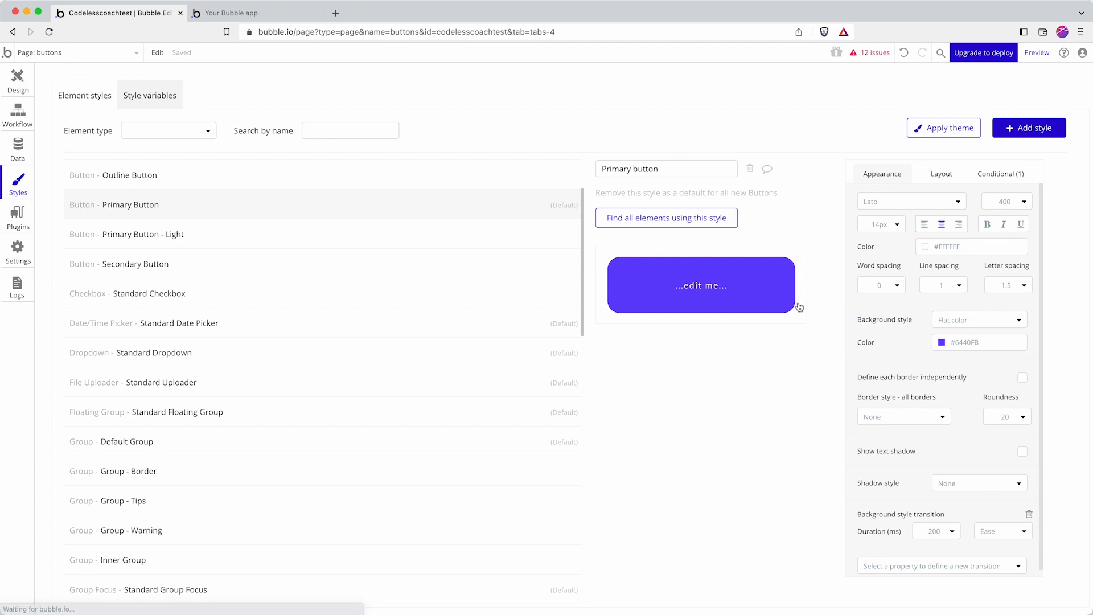
left_click(965, 341)
left_click_drag(976, 443, 982, 442)
left_click(1015, 364)
left_click_drag(1015, 364, 1041, 379)
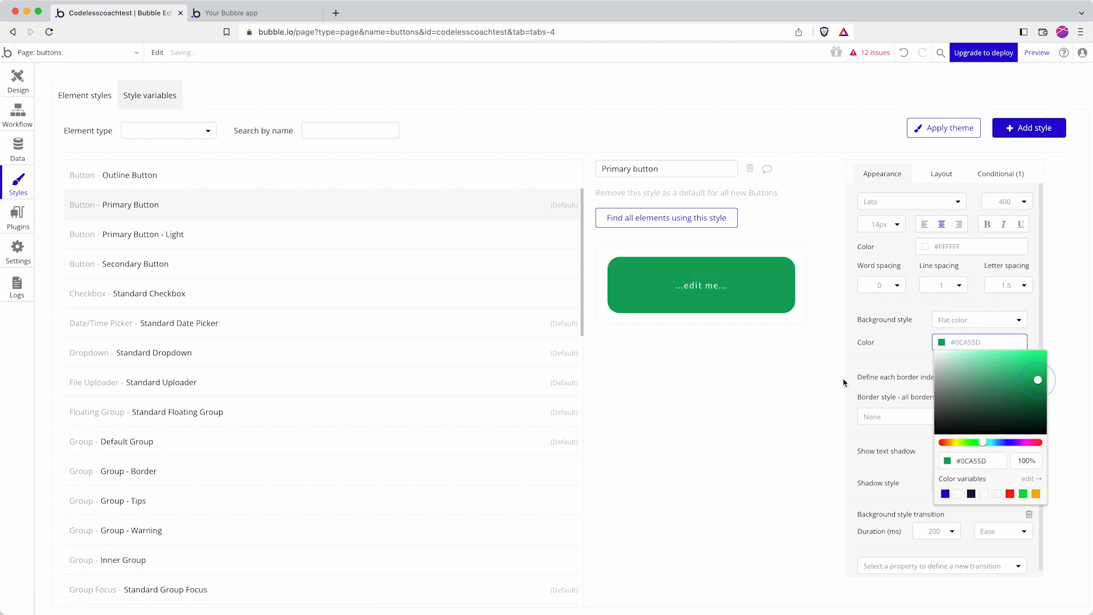
left_click(743, 377)
Step: Back in the design view, select the lower and upper buttons to check both are green
left_click(17, 83)
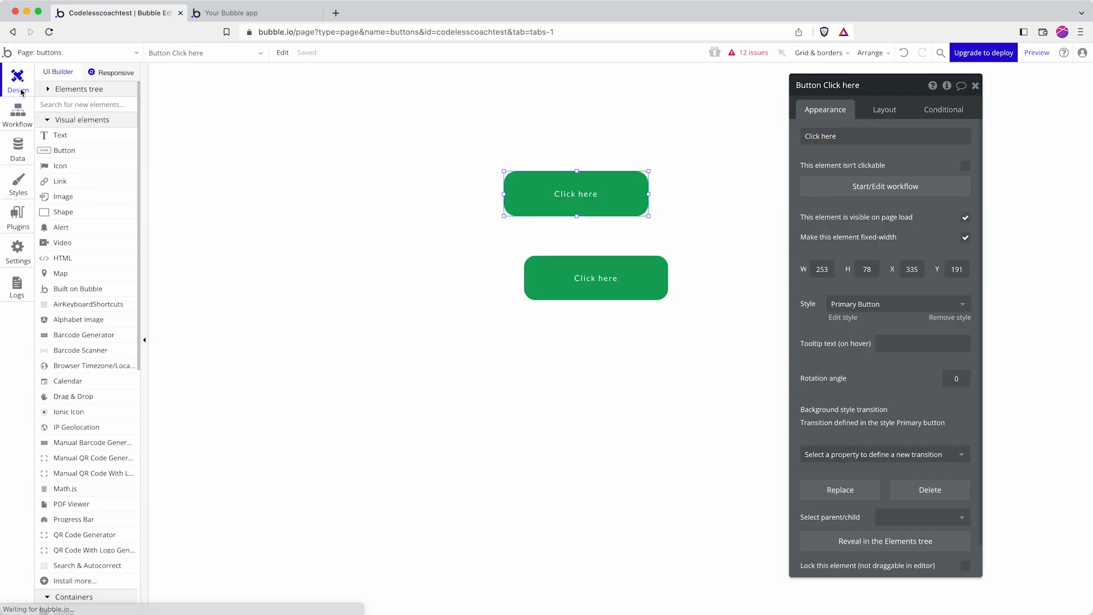
left_click(583, 284)
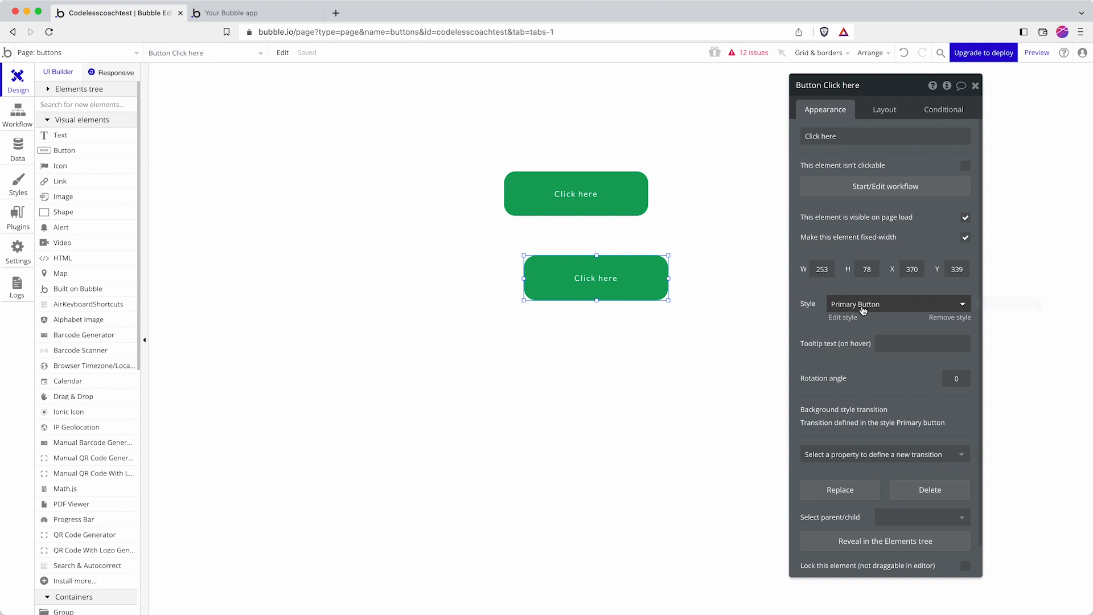
left_click(580, 212)
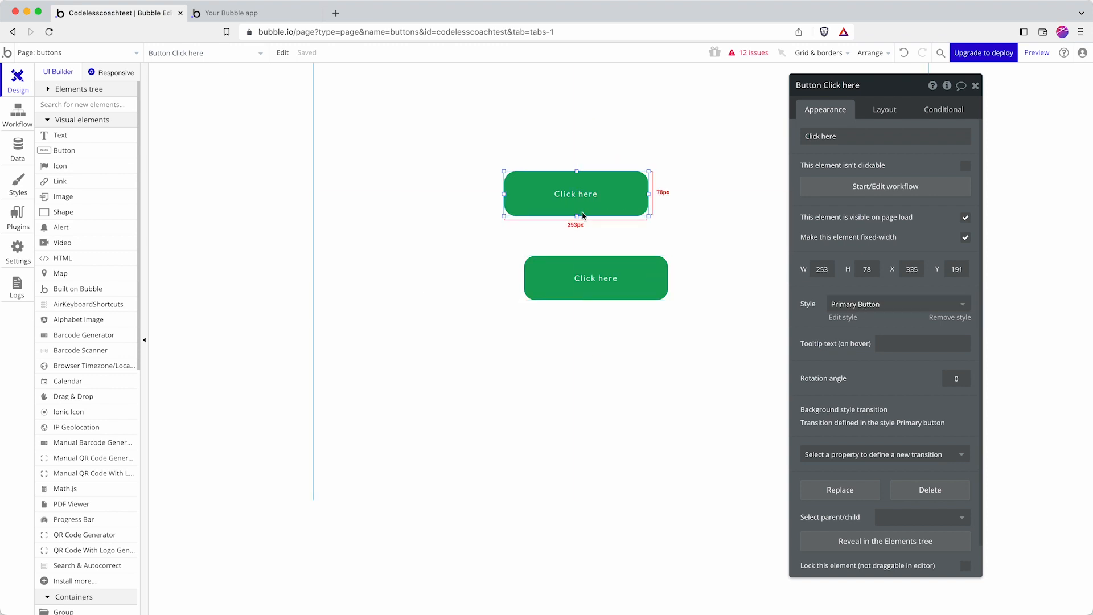
left_click(605, 279)
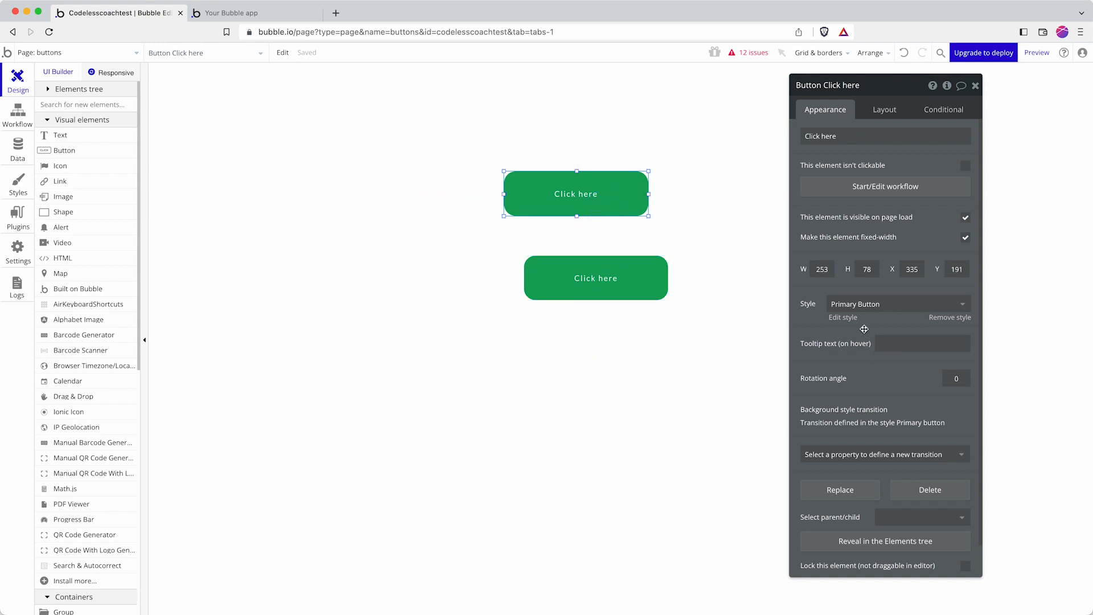
Step: Change the Primary Button style's hover background from #2400B3 to bright green #45C743
left_click(844, 317)
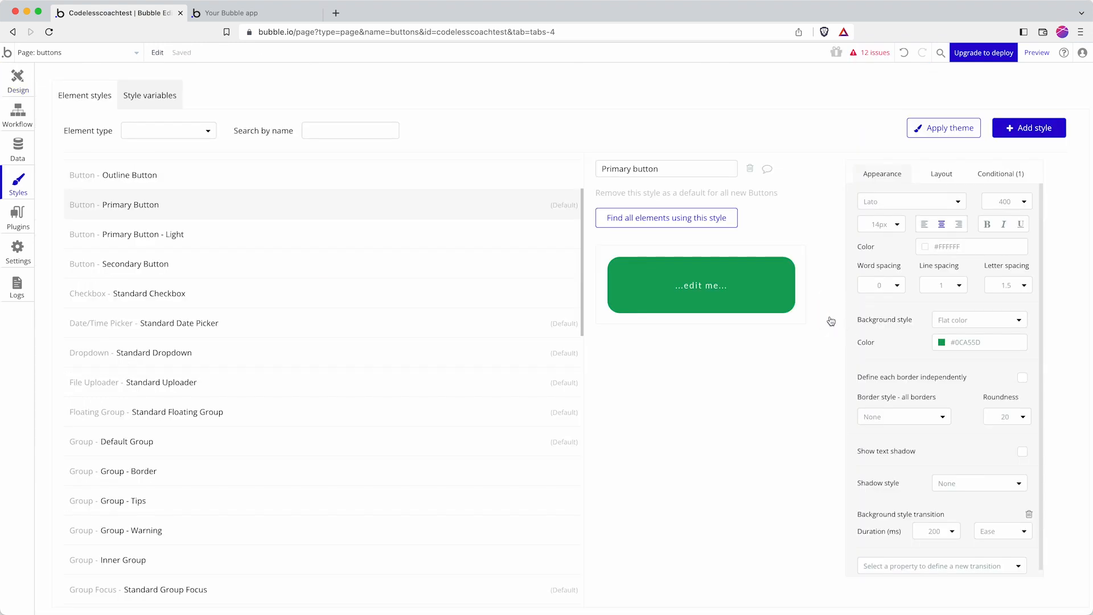
left_click(1007, 176)
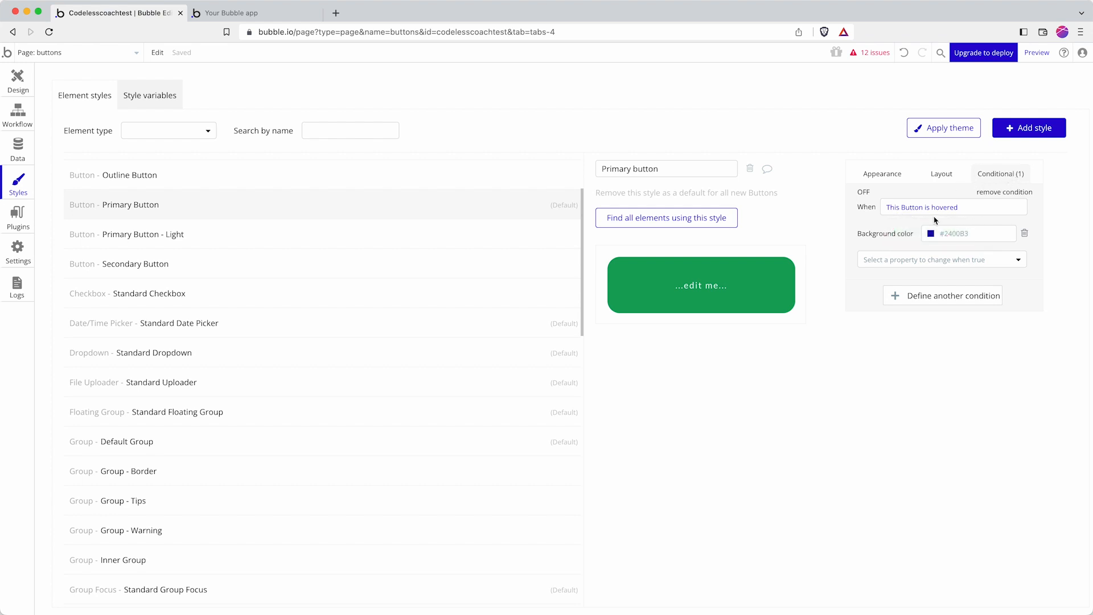
left_click(960, 234)
left_click(960, 334)
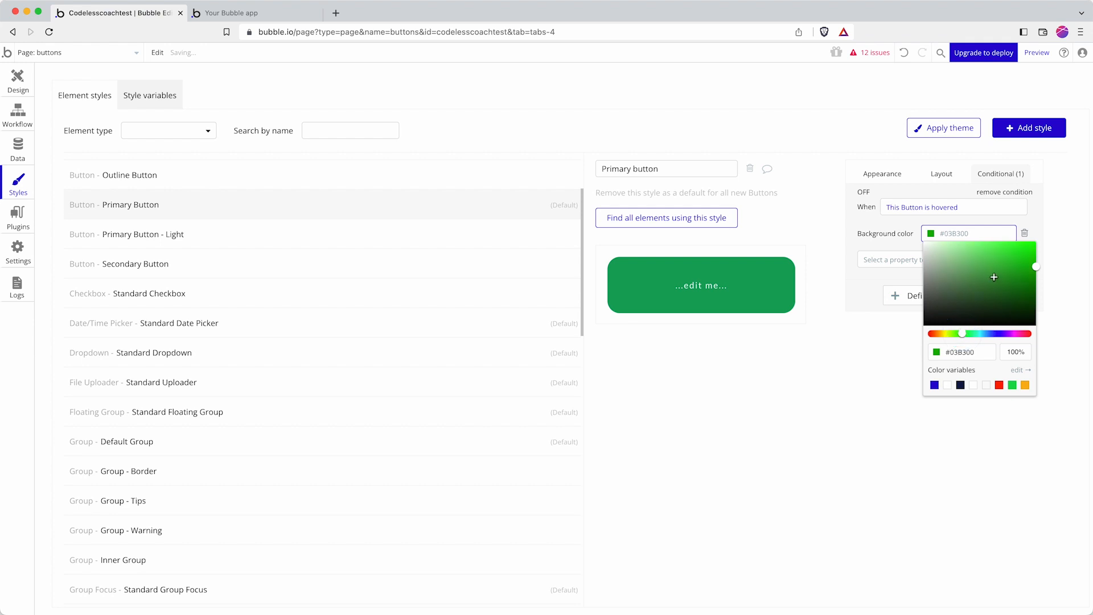
left_click_drag(996, 275, 997, 260)
left_click(884, 243)
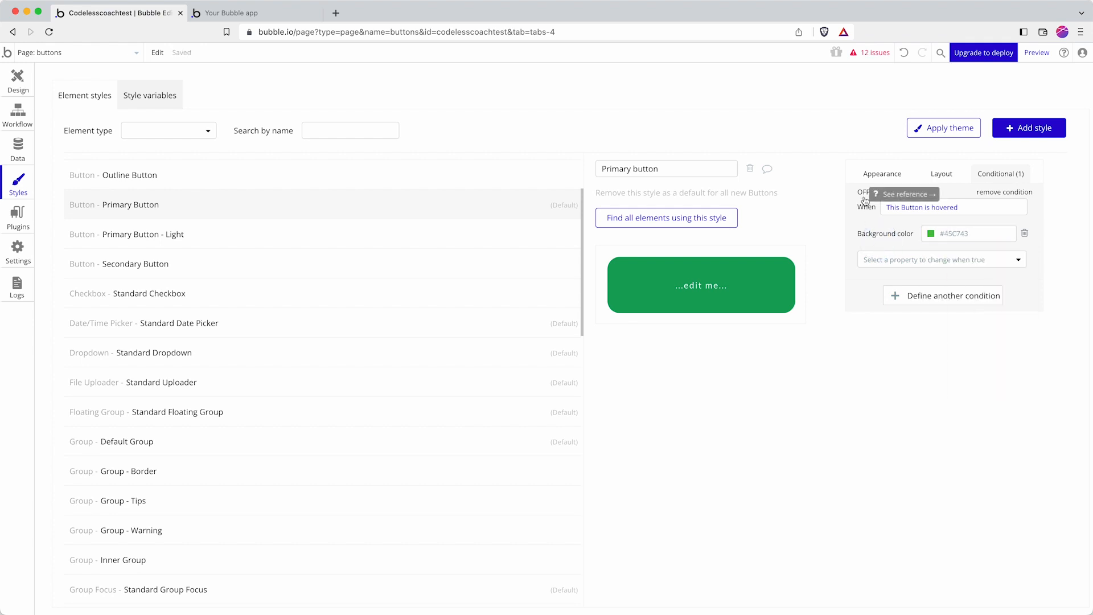
Step: Toggle the hover preview off and on to check the green, then show the style's appearance
left_click(864, 193)
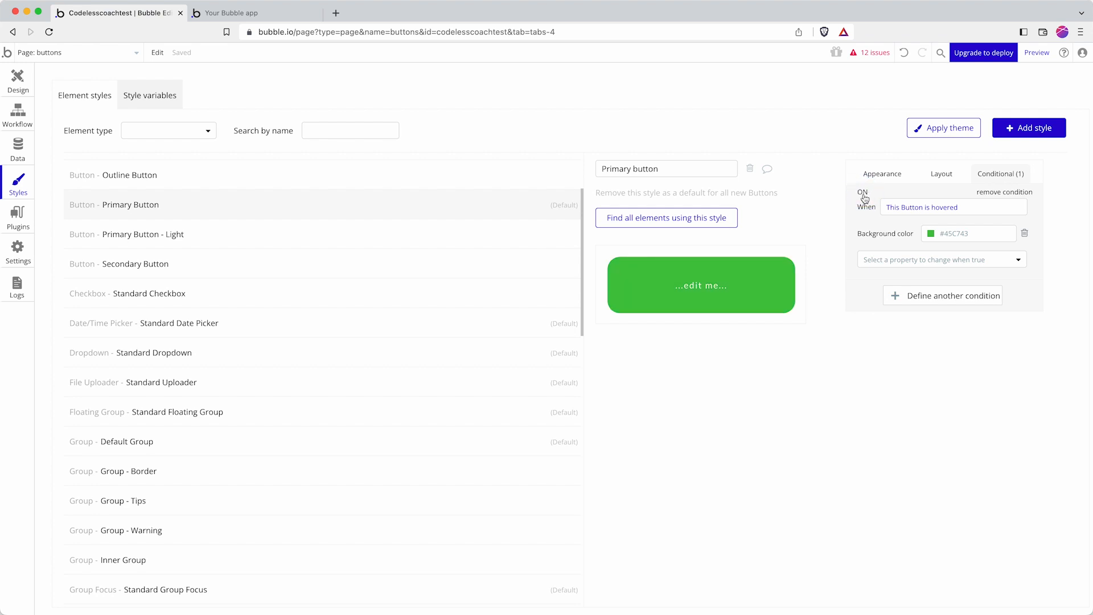
left_click(864, 195)
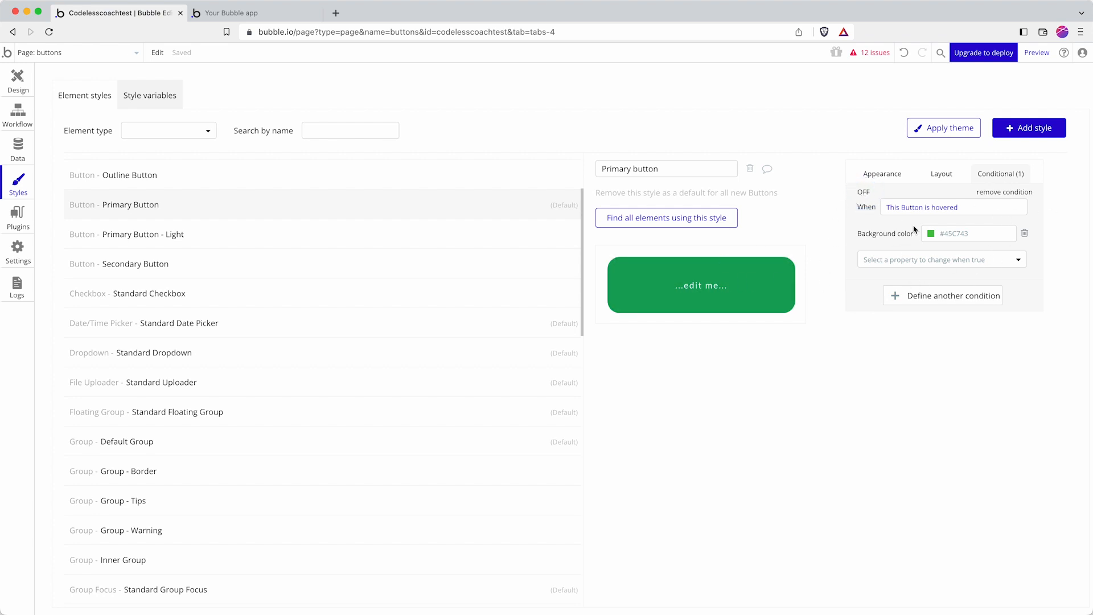
left_click(868, 194)
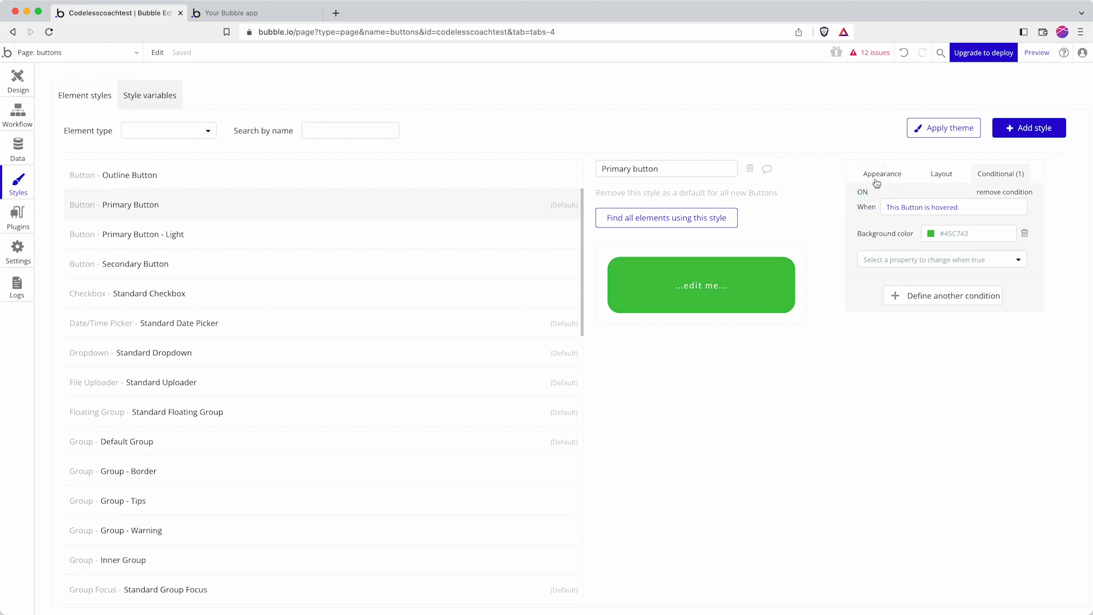
left_click(880, 174)
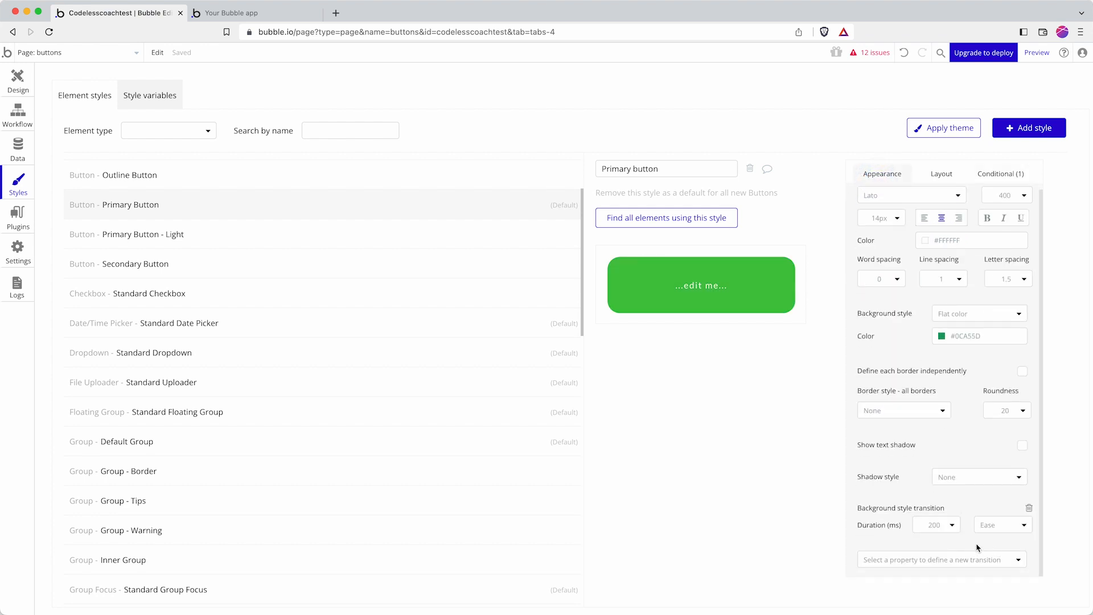
Step: Choose 500 ms for the background transition duration, then refresh the test app preview tab
left_click(939, 526)
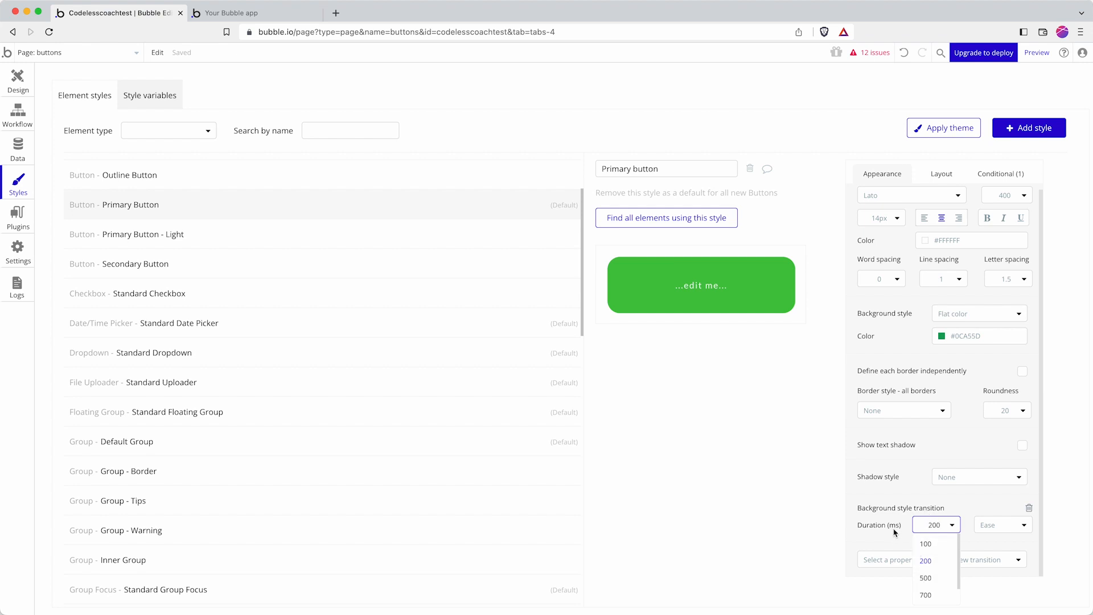
left_click(927, 578)
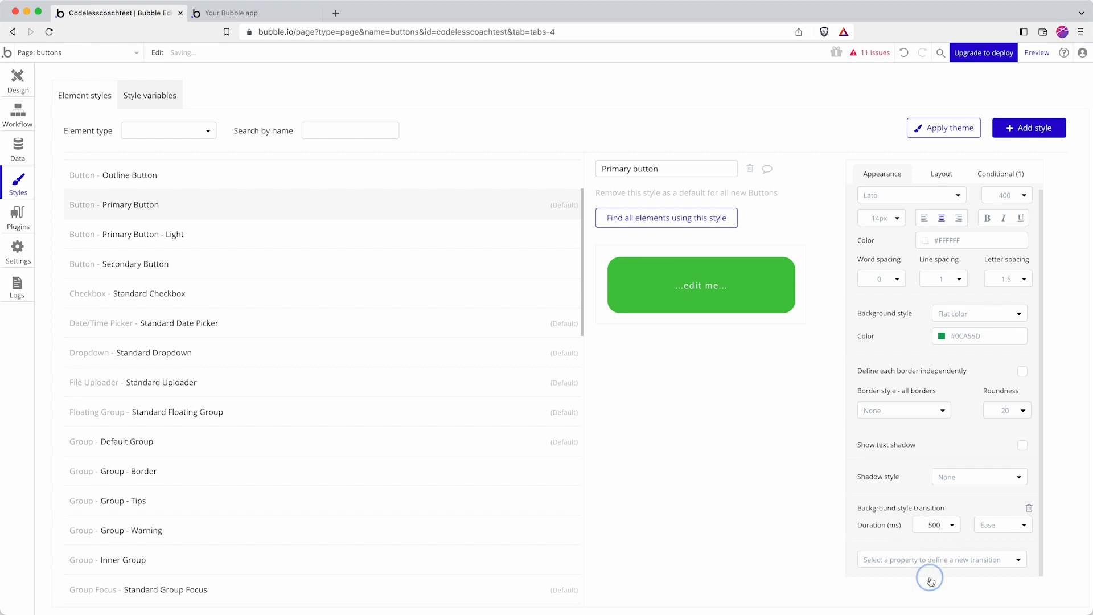
left_click(927, 501)
left_click(246, 13)
left_click(537, 54)
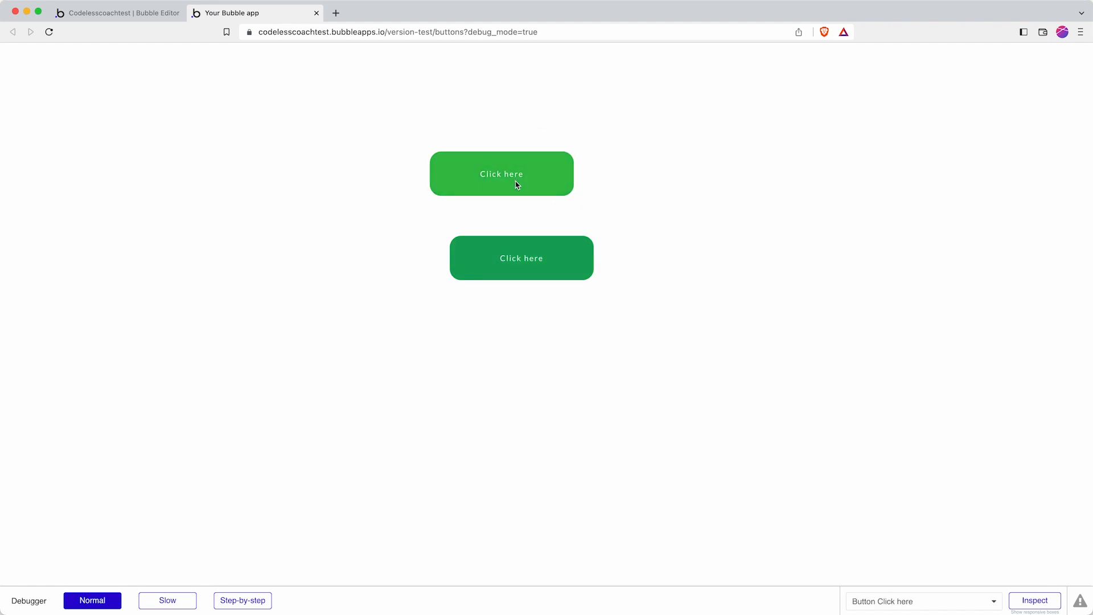
Step: Switch from the preview back to the Bubble editor tab
left_click(147, 14)
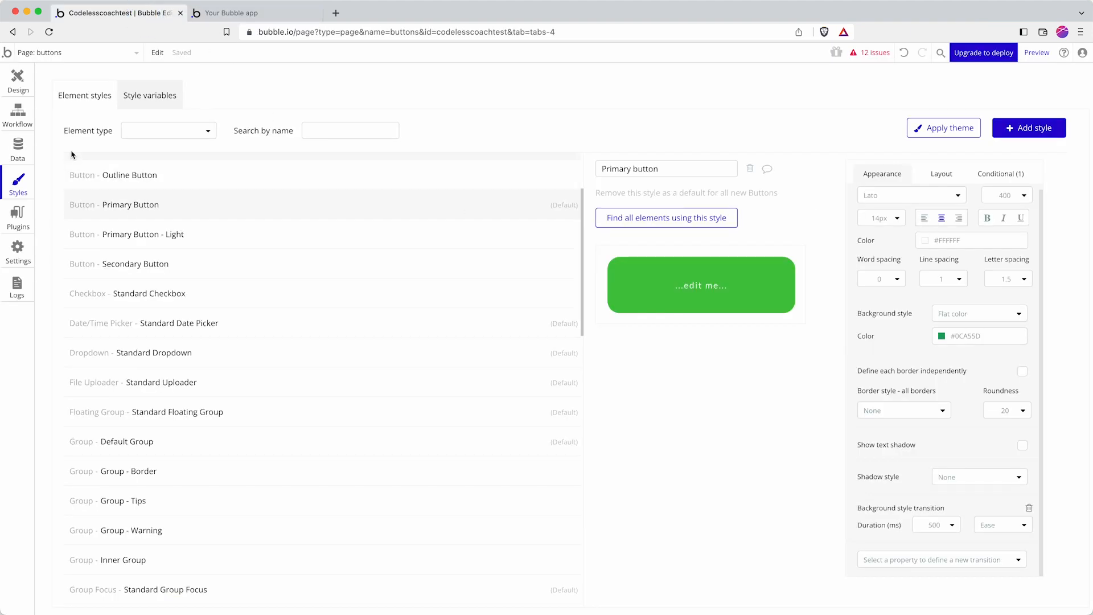
Step: Add a condition to the top button: Current User's Name is a specific name
left_click(18, 82)
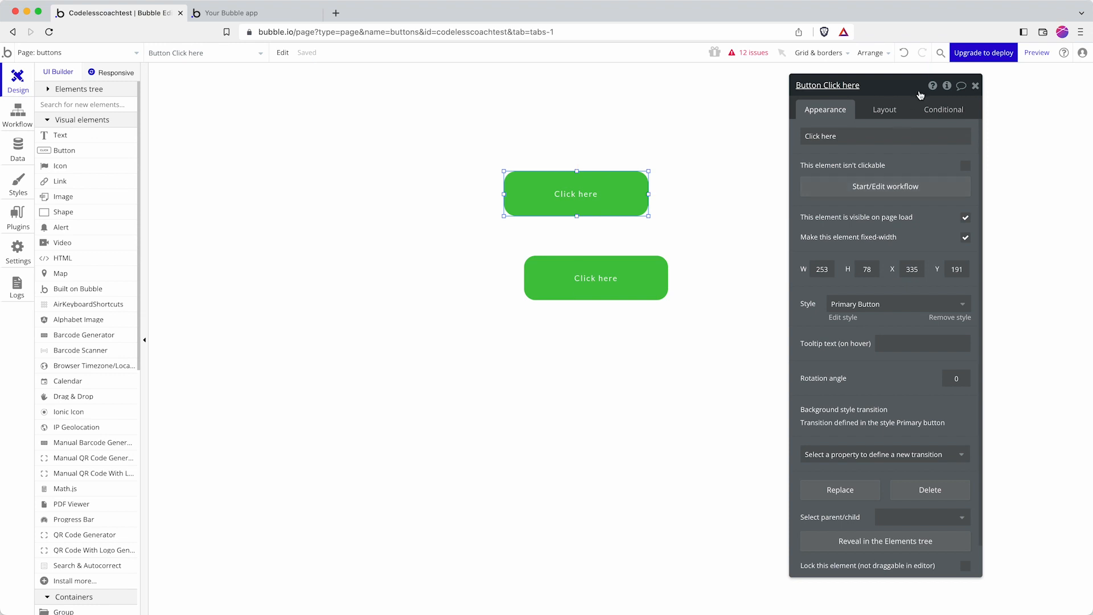
left_click(931, 112)
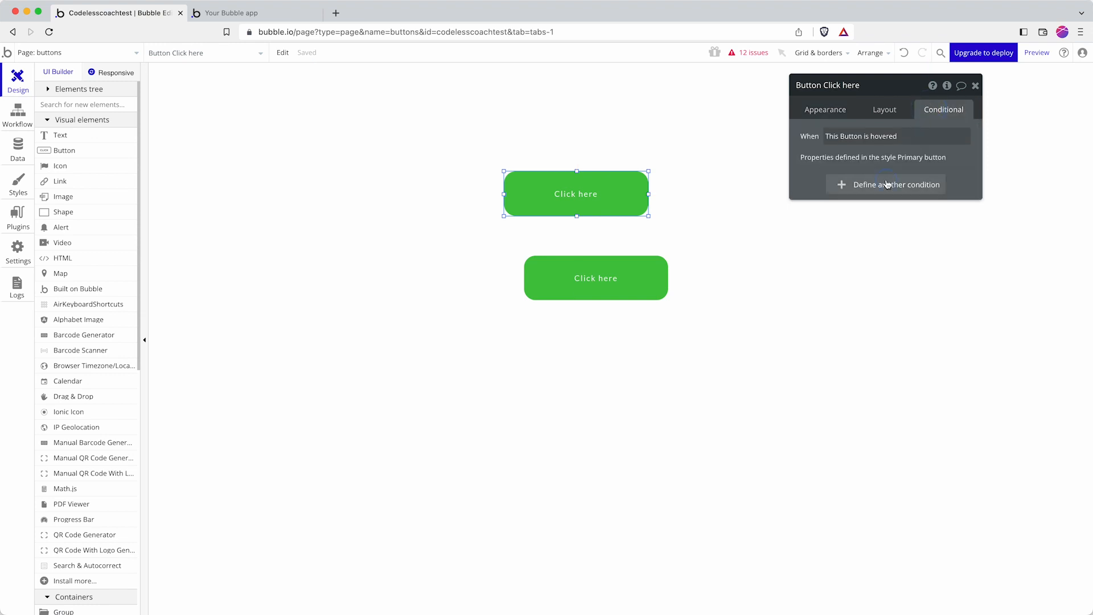
left_click(888, 183)
left_click(841, 194)
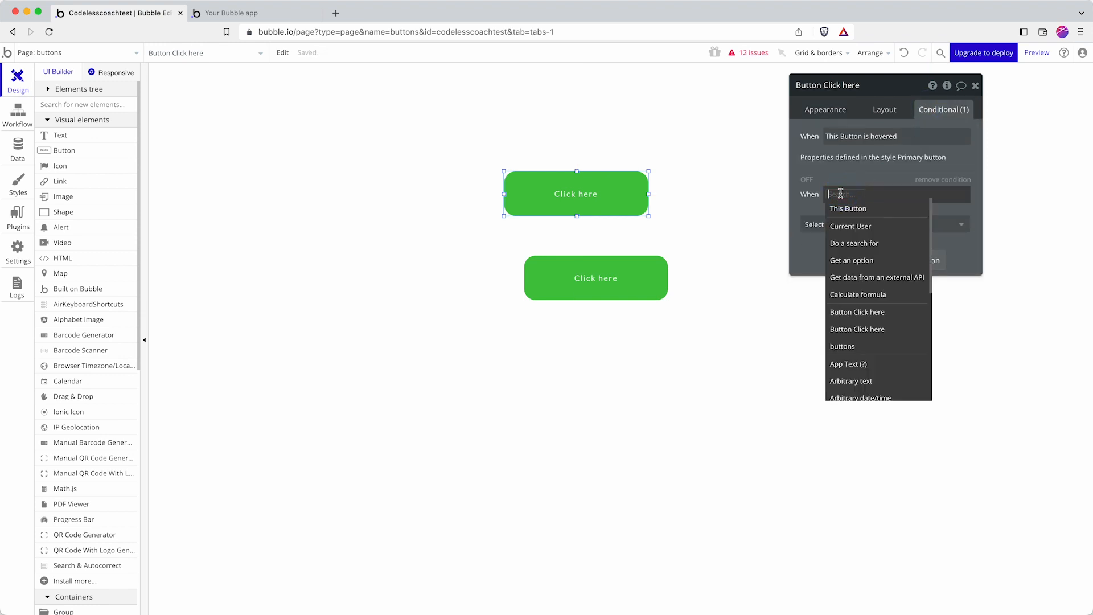
left_click(849, 227)
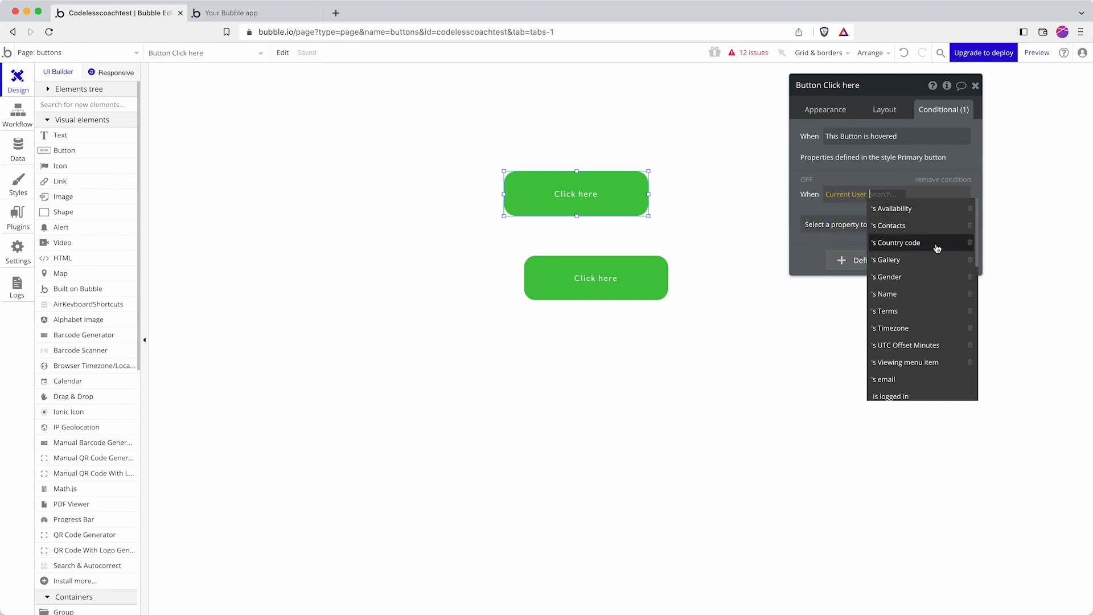
left_click(918, 293)
left_click(920, 216)
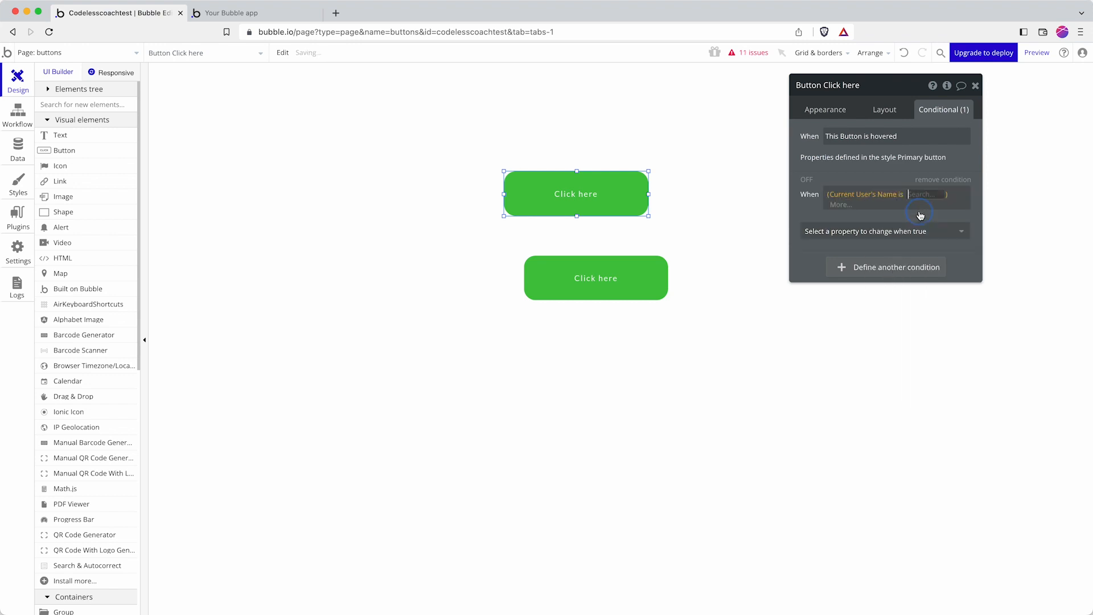
type("Matt")
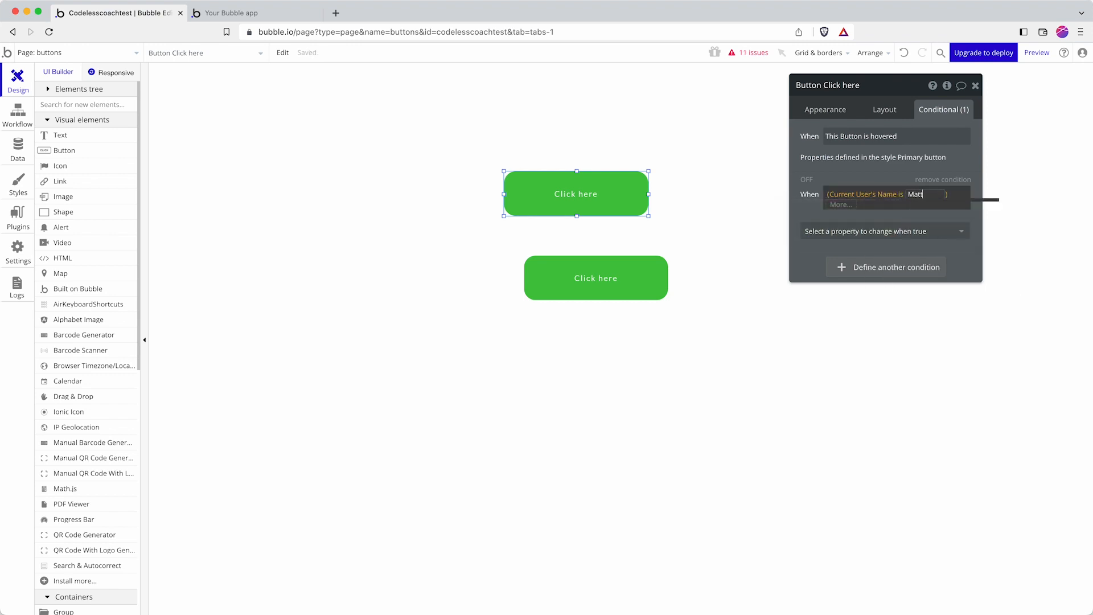
key("Return")
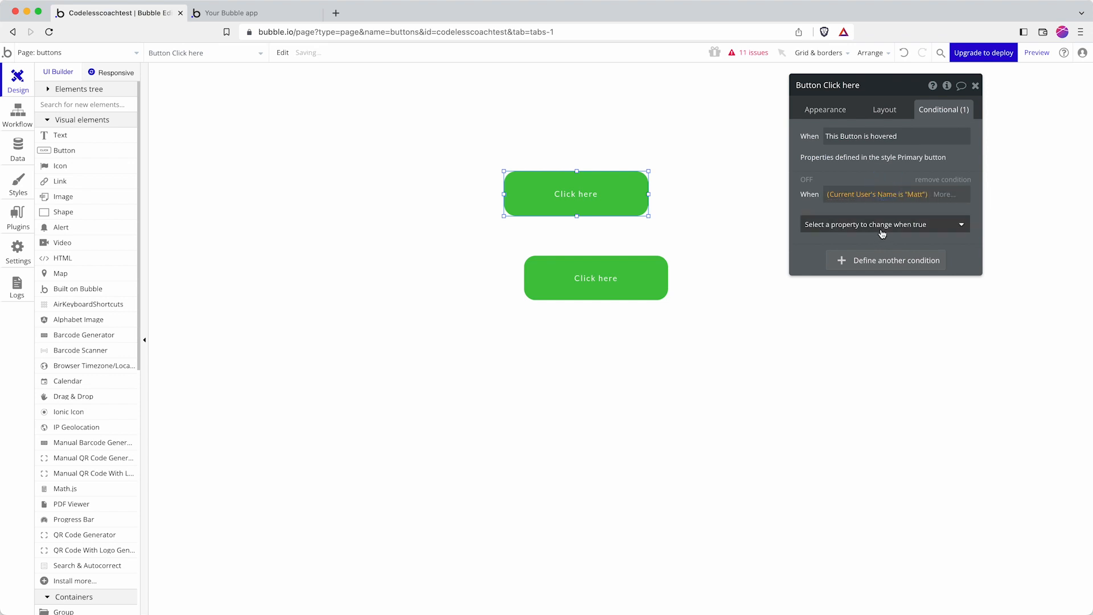
Step: Have that condition make the button not clickable
left_click(882, 225)
left_click(883, 295)
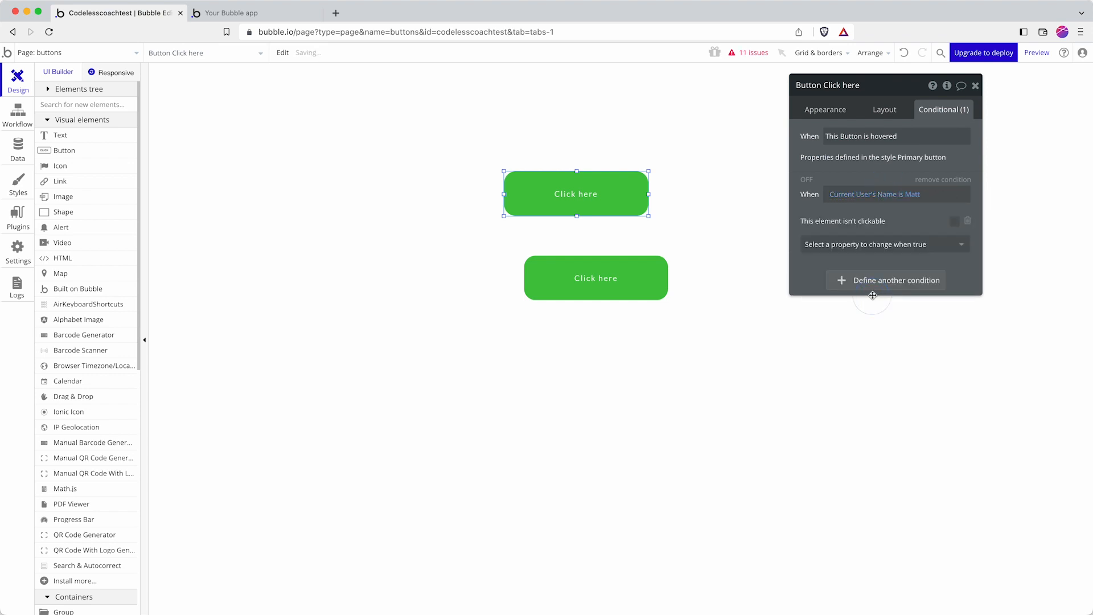
left_click(957, 222)
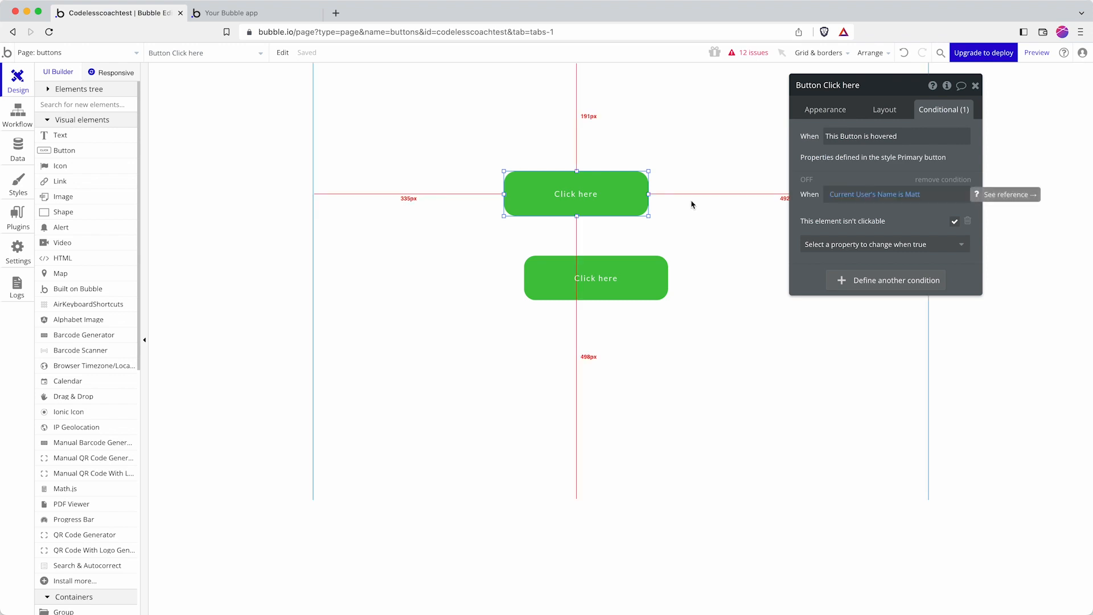
left_click(225, 12)
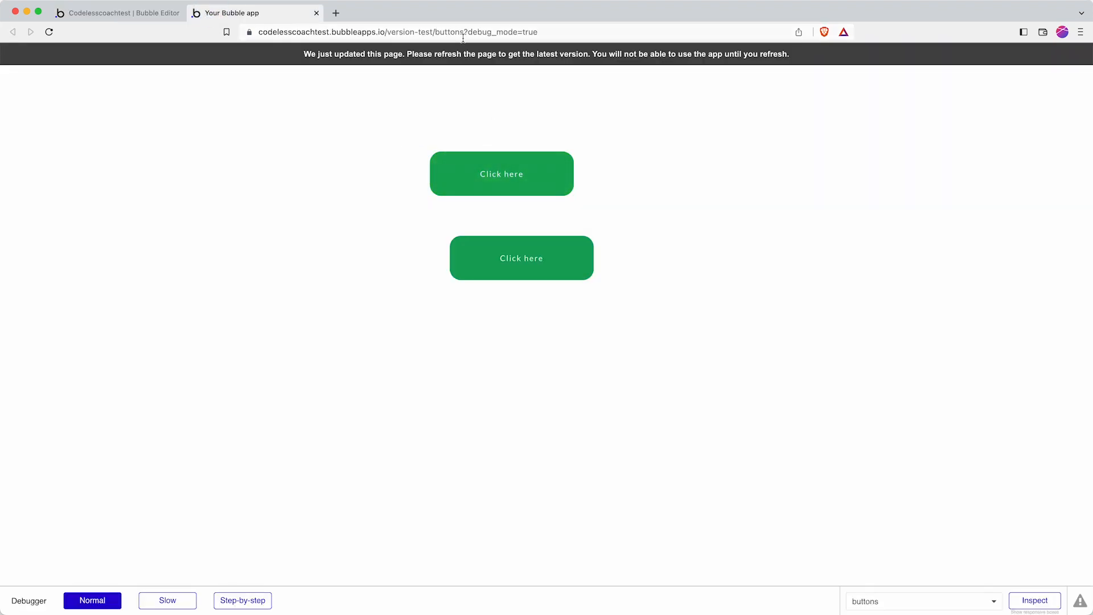
left_click(466, 56)
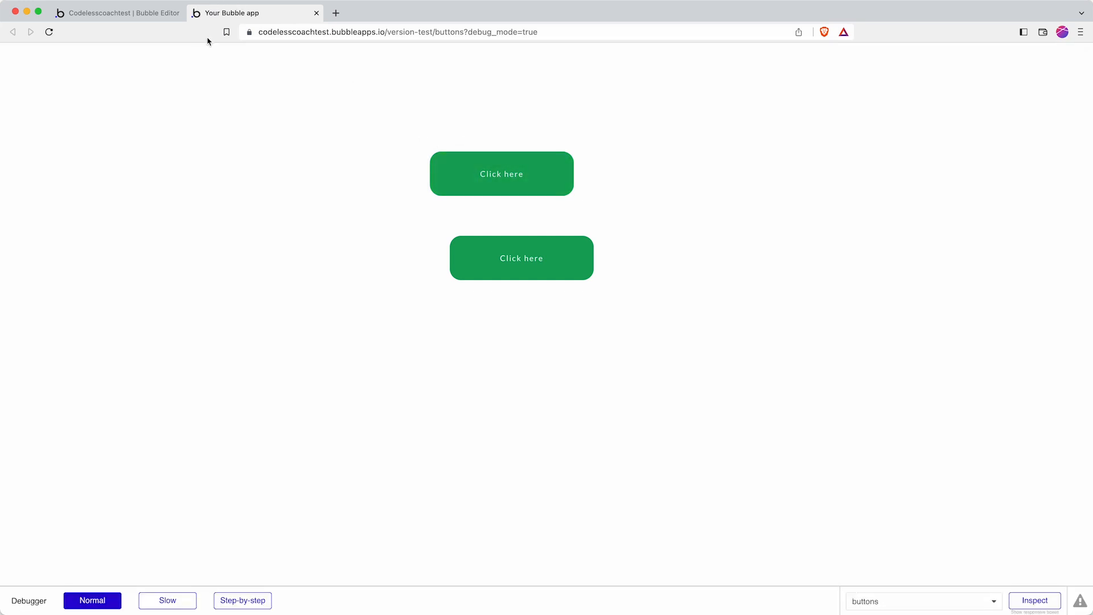
left_click(135, 18)
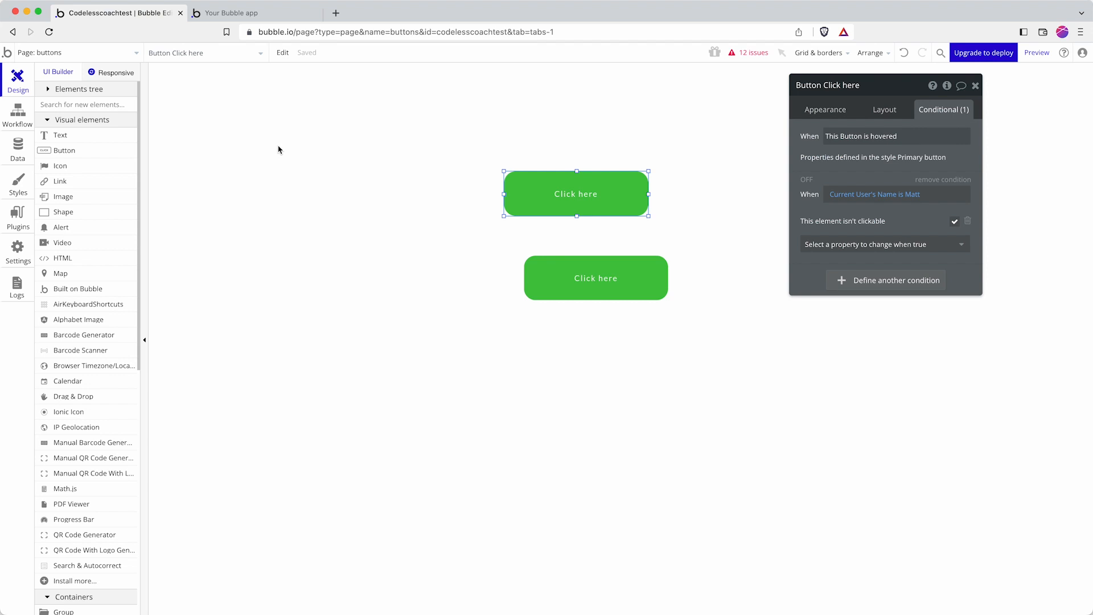
Step: Give the top Click here button a click workflow whose step is 'Sign the user up'
left_click(469, 151)
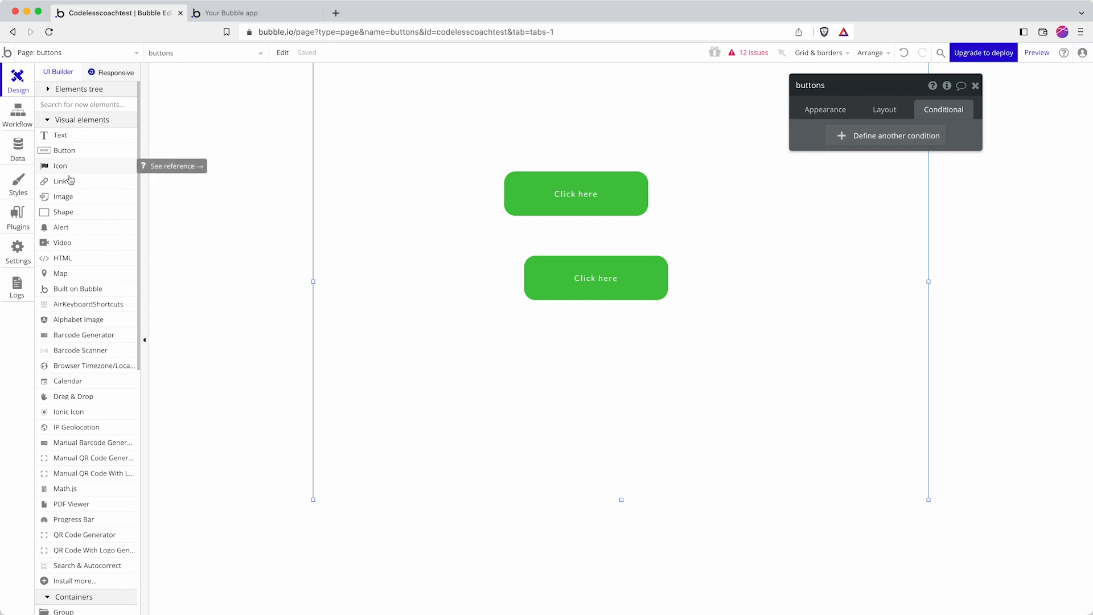
left_click(627, 210)
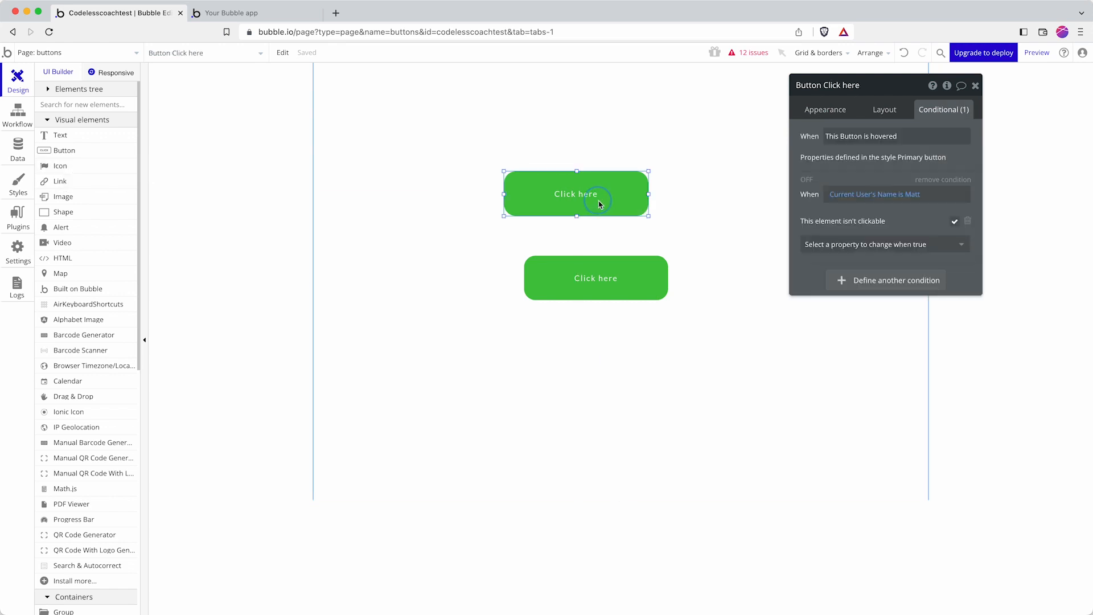
left_click(841, 107)
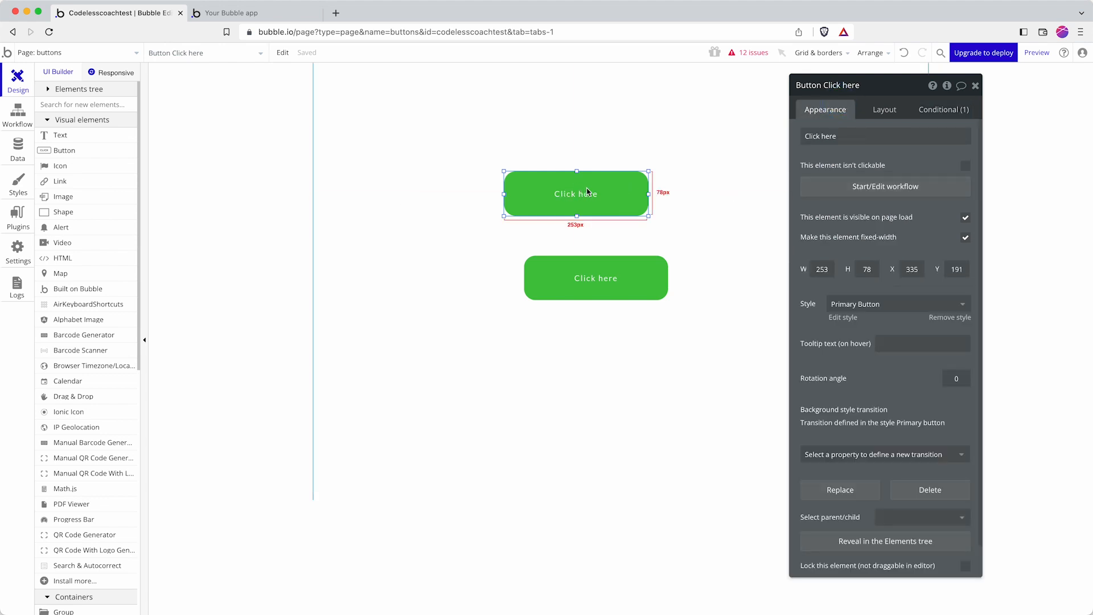
left_click(869, 193)
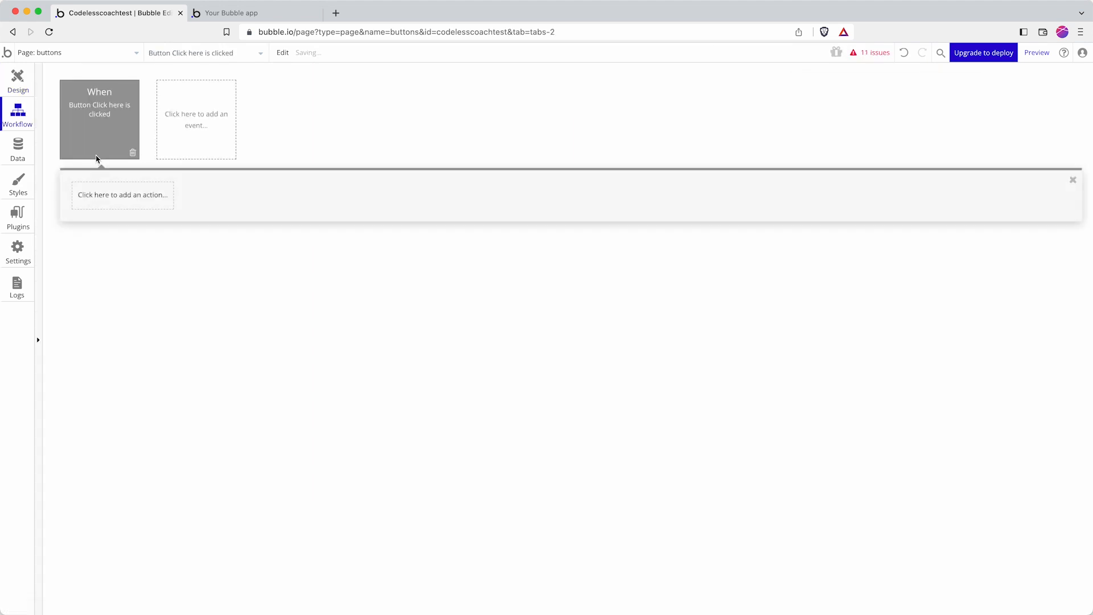
left_click(109, 200)
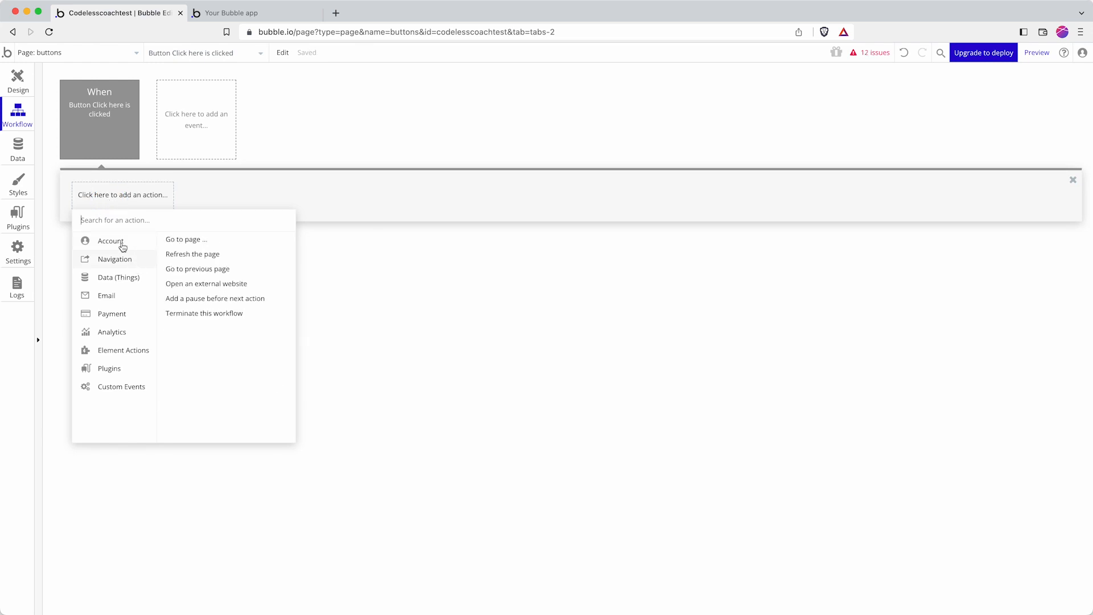
left_click(195, 241)
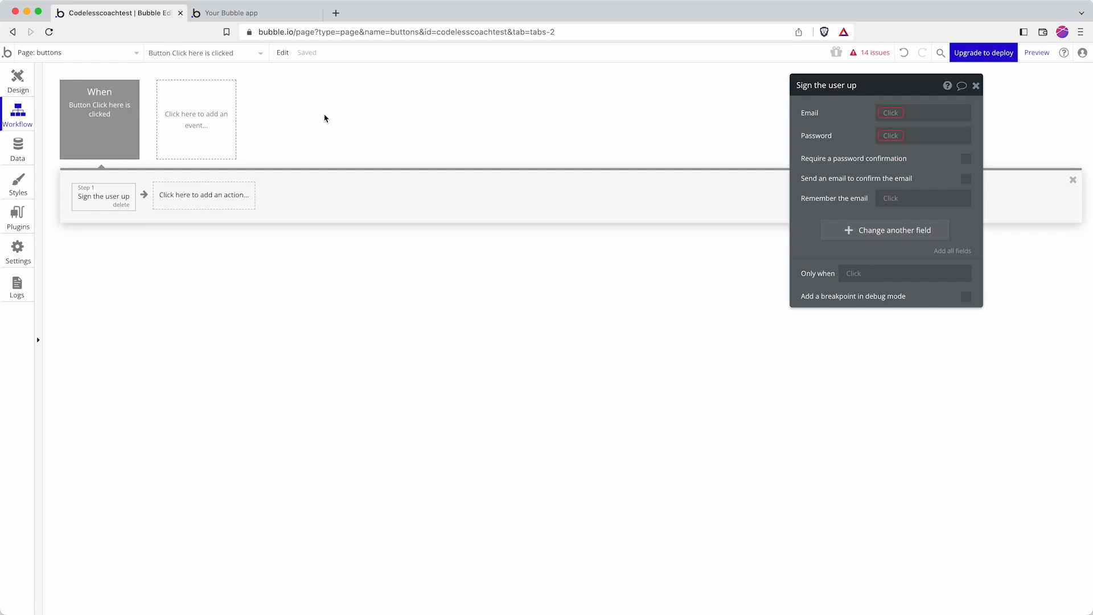
left_click(18, 84)
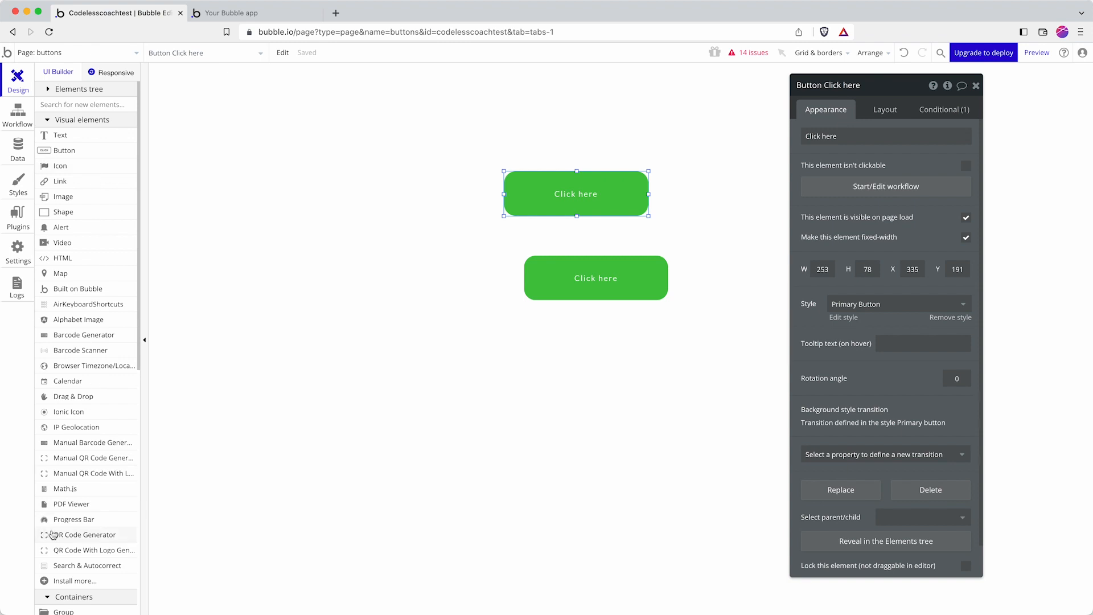
Step: Draw an input field above the buttons with the placeholder 'Email'
scroll(53, 535, "down", 5)
left_click(57, 504)
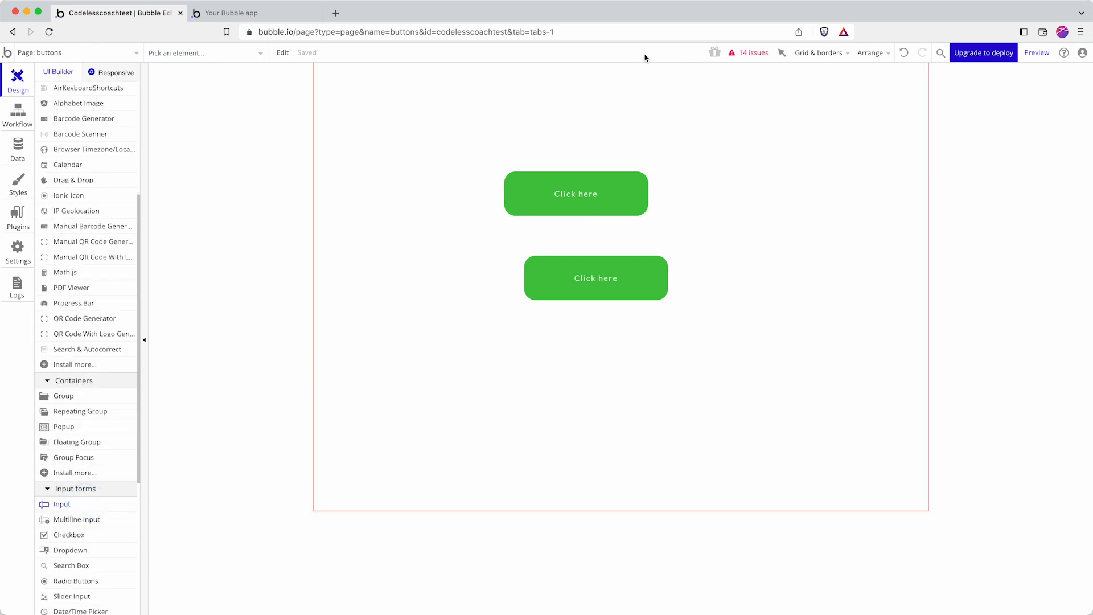
left_click_drag(485, 100, 675, 131)
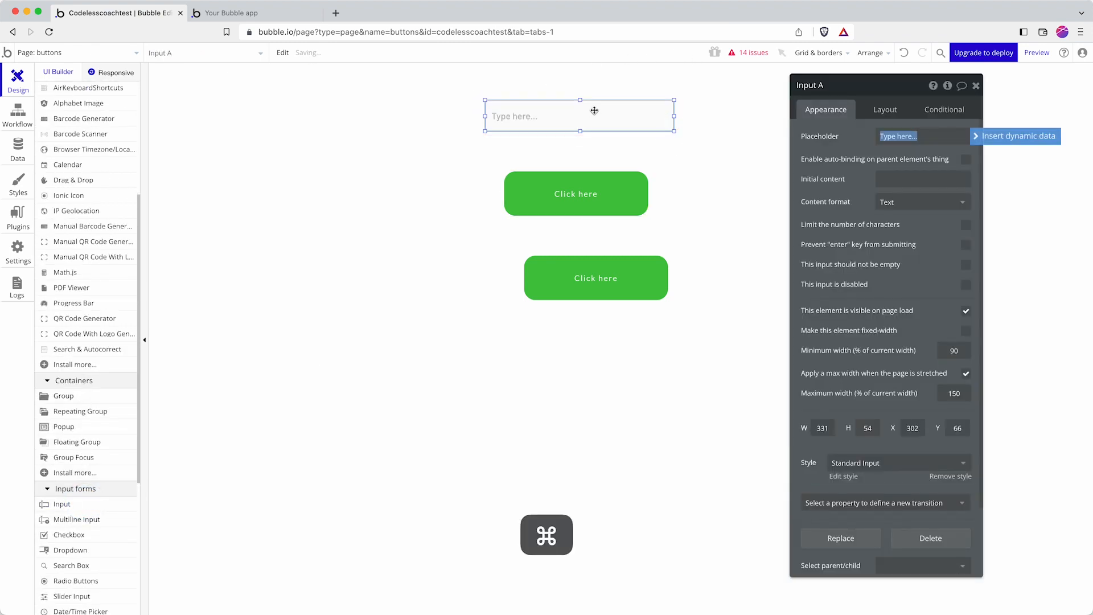
type("Type here...")
mouse_move(563, 121)
left_mouse_down()
mouse_move(554, 156)
mouse_move(561, 116)
left_mouse_up()
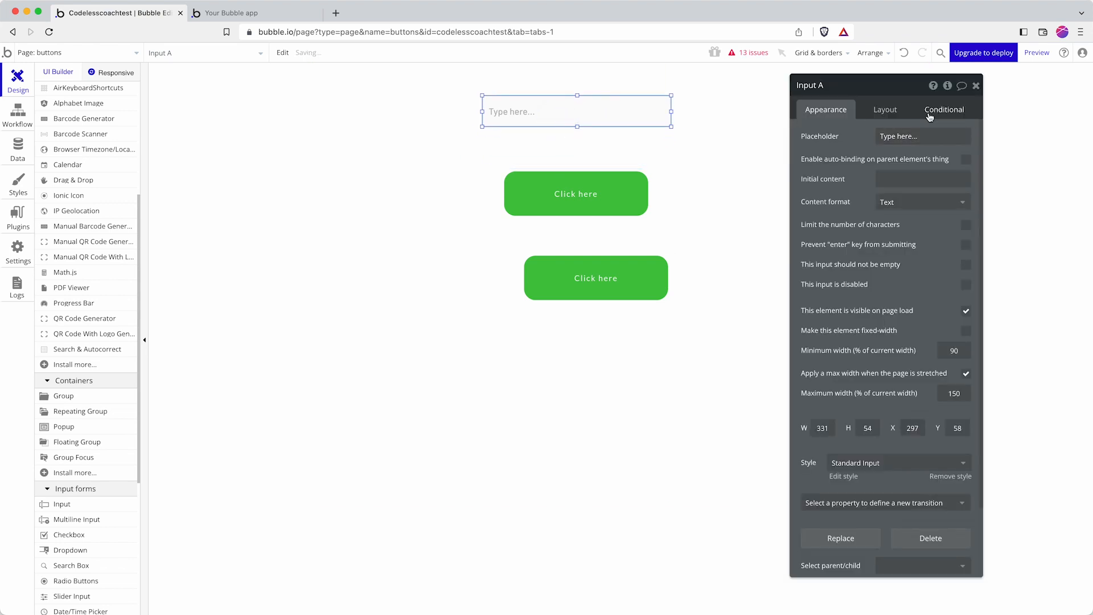
left_click(919, 136)
key("super+a")
type("Ema")
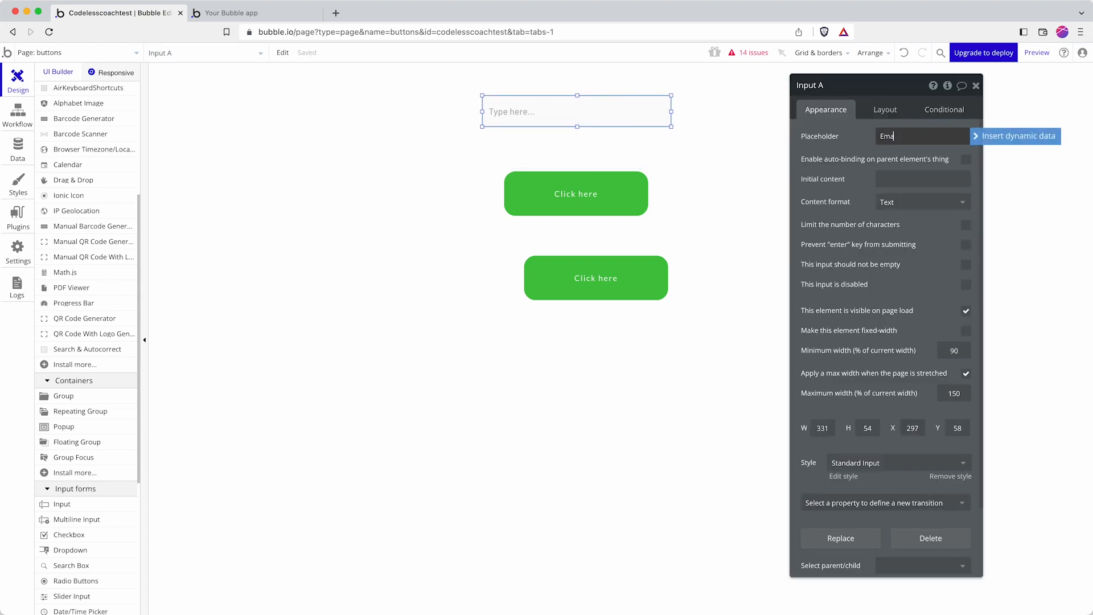
left_click(562, 154)
Step: Duplicate the Email input below it and change the copy's placeholder to 'Password'
left_click(519, 113)
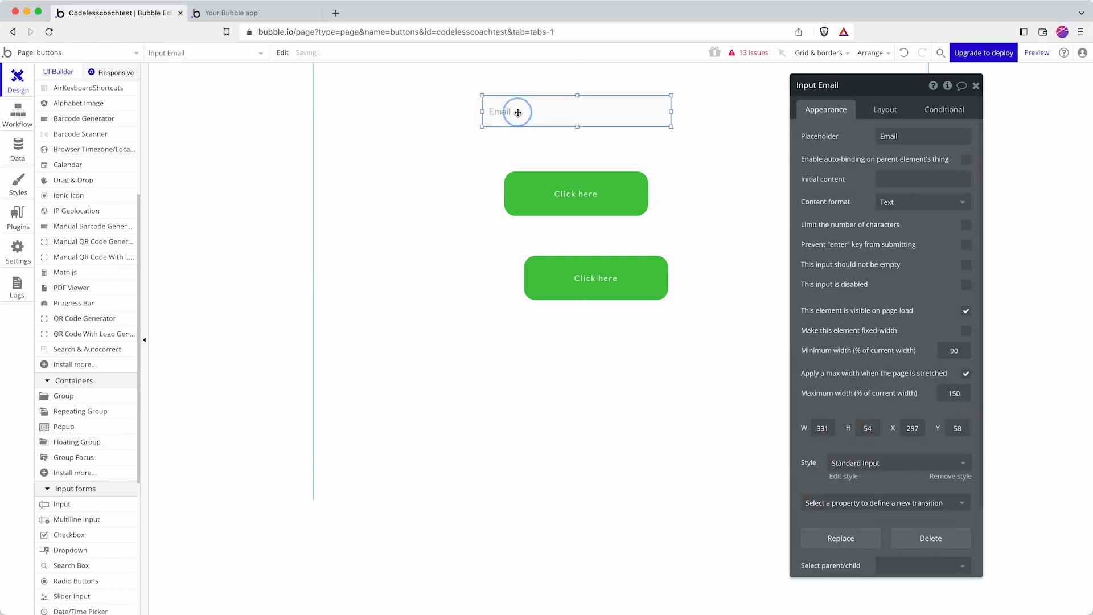
key("super+c")
key("super+v")
left_click_drag(525, 119, 520, 154)
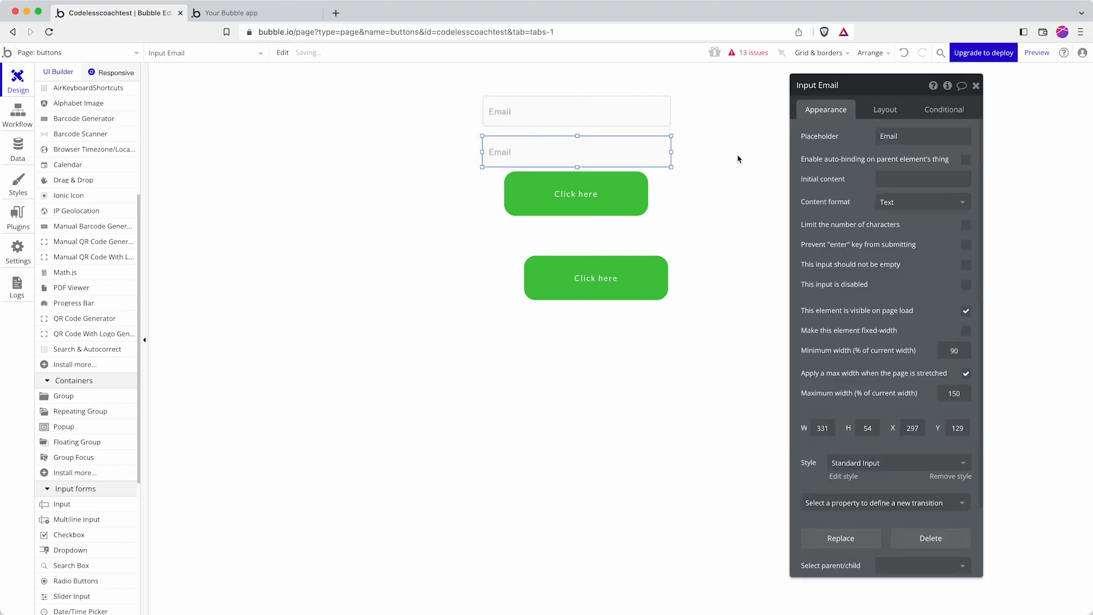
left_click(955, 137)
key("super+a")
type("P")
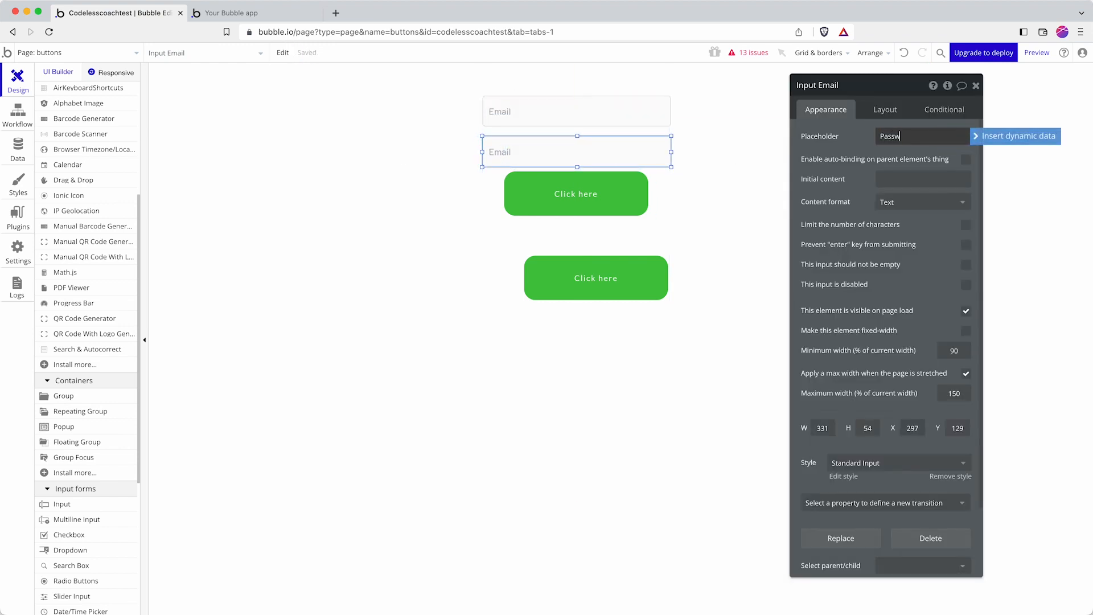
Step: Delete the extra Click here button and position the remaining one under the inputs
left_click_drag(596, 202, 594, 242)
left_click_drag(606, 288, 599, 338)
left_click(599, 339)
key("Delete")
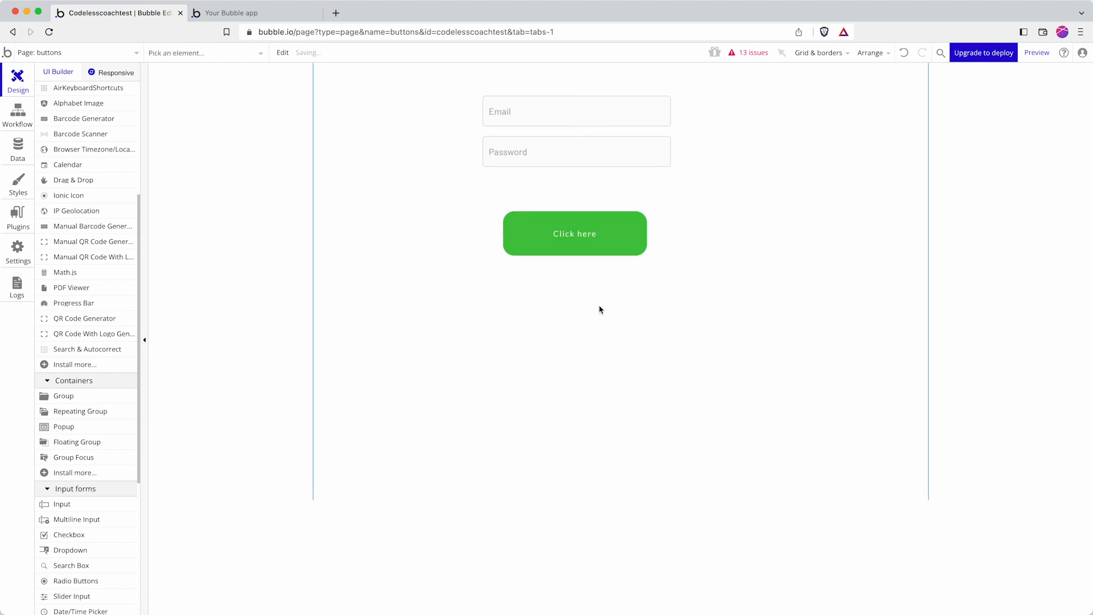
left_click_drag(602, 229, 596, 214)
Step: Change the remaining button's text to 'Sign up'
left_click(905, 119)
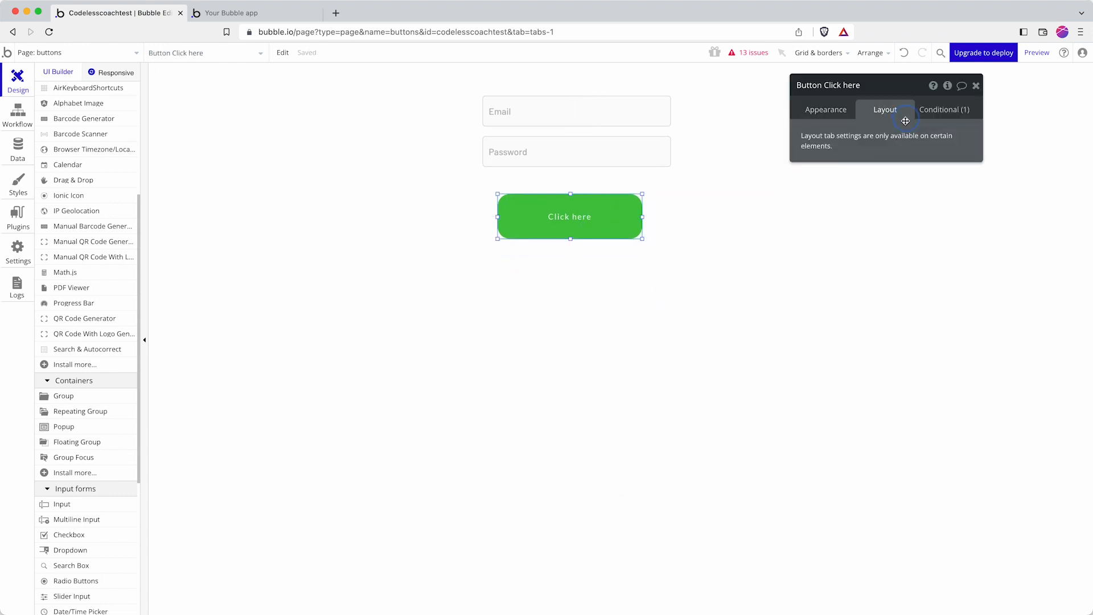
left_click(834, 114)
type("Sign up")
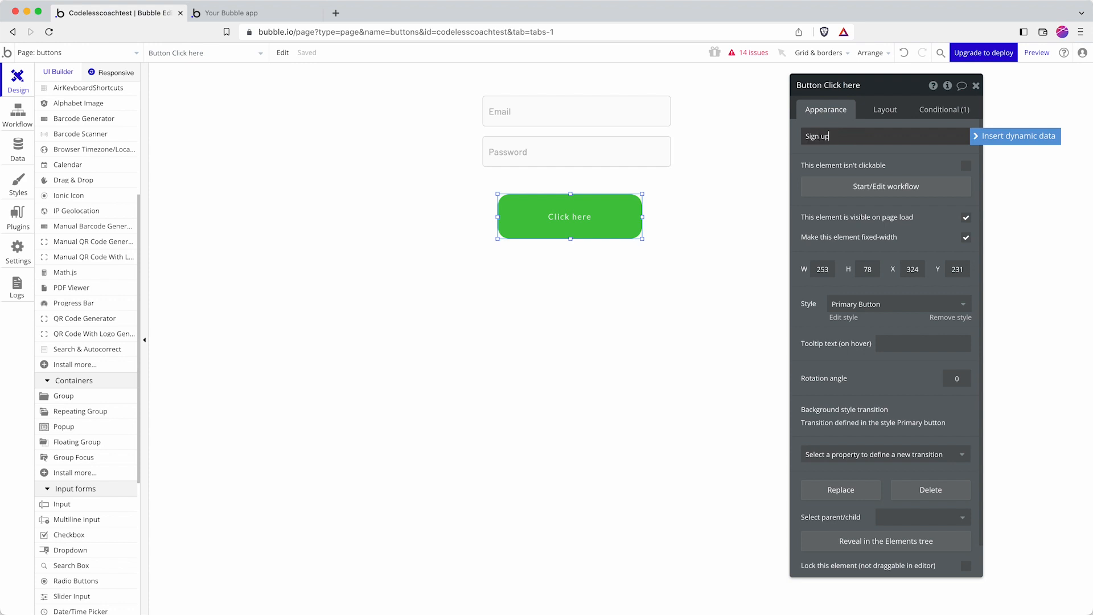
left_click(729, 243)
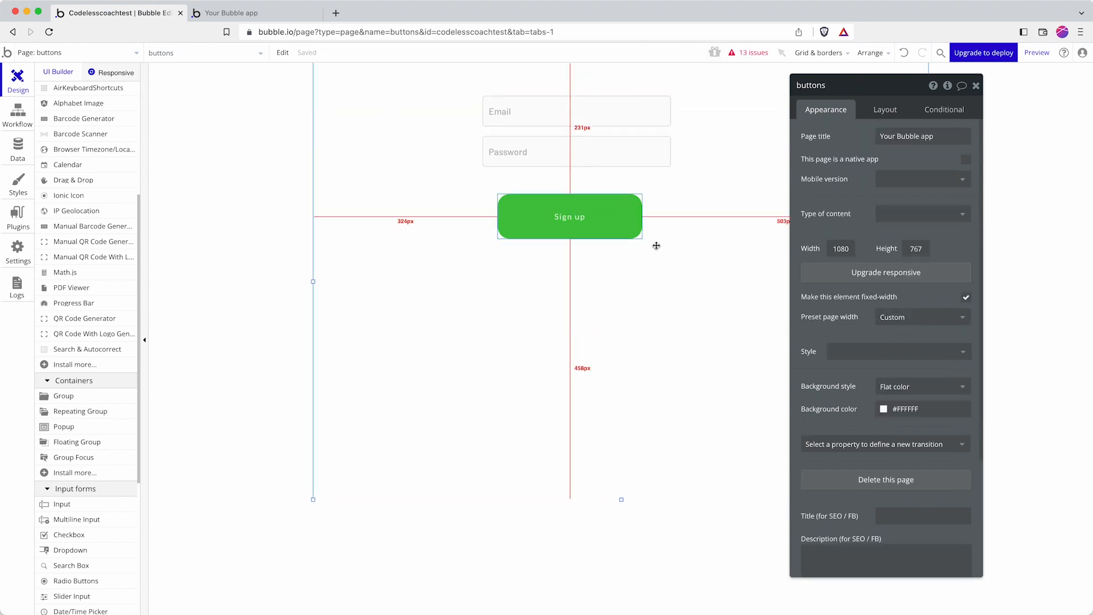
left_click(623, 211)
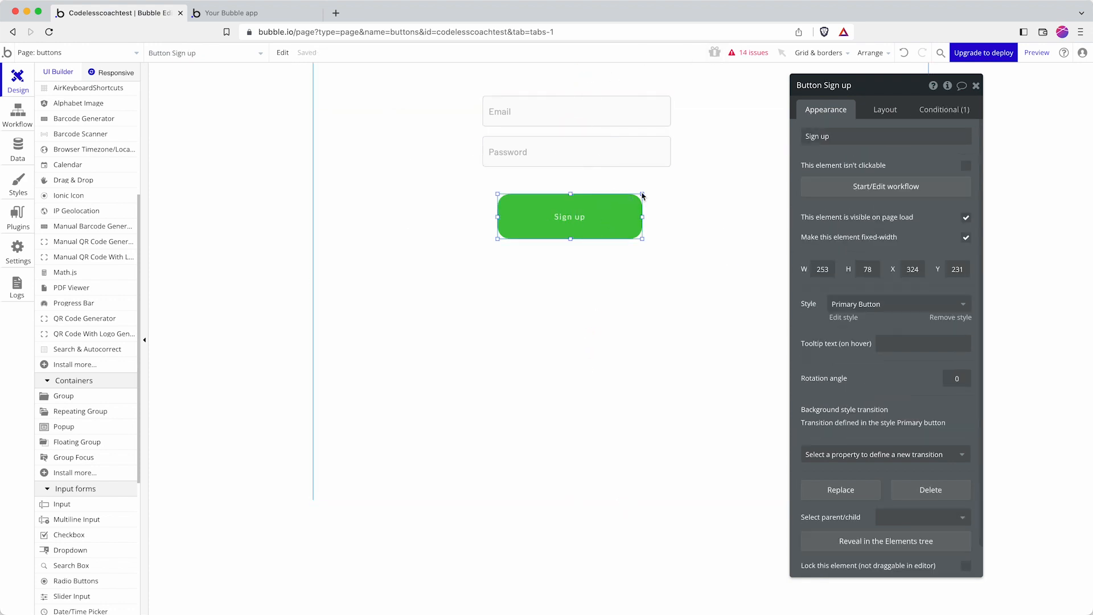
Step: Replace the old user-name condition with 'Input Email's value is not empty'
left_click(935, 112)
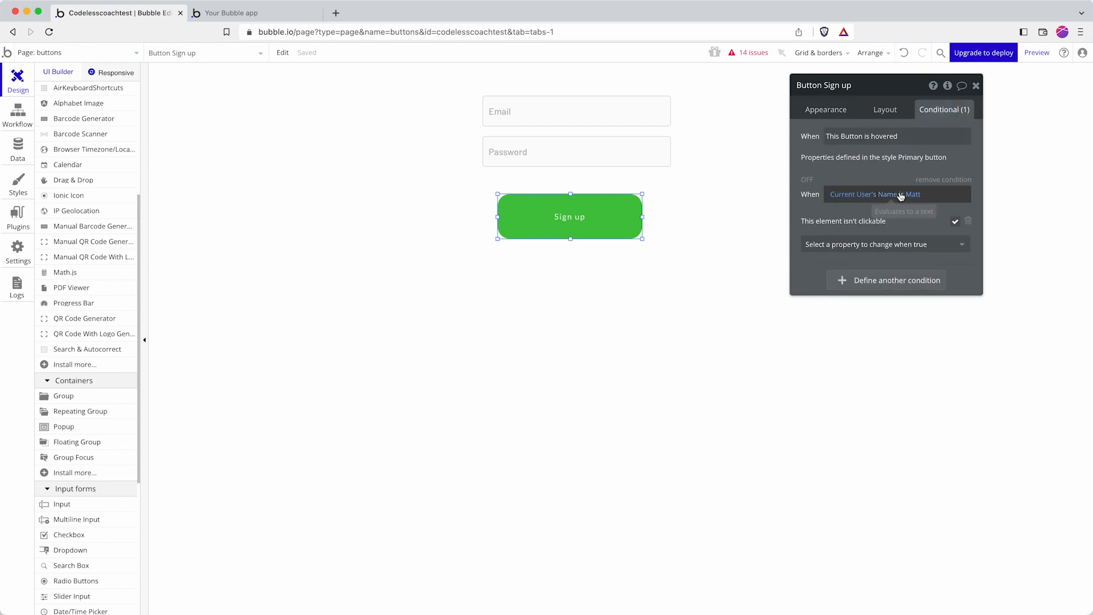
left_click(870, 197)
left_click(965, 195)
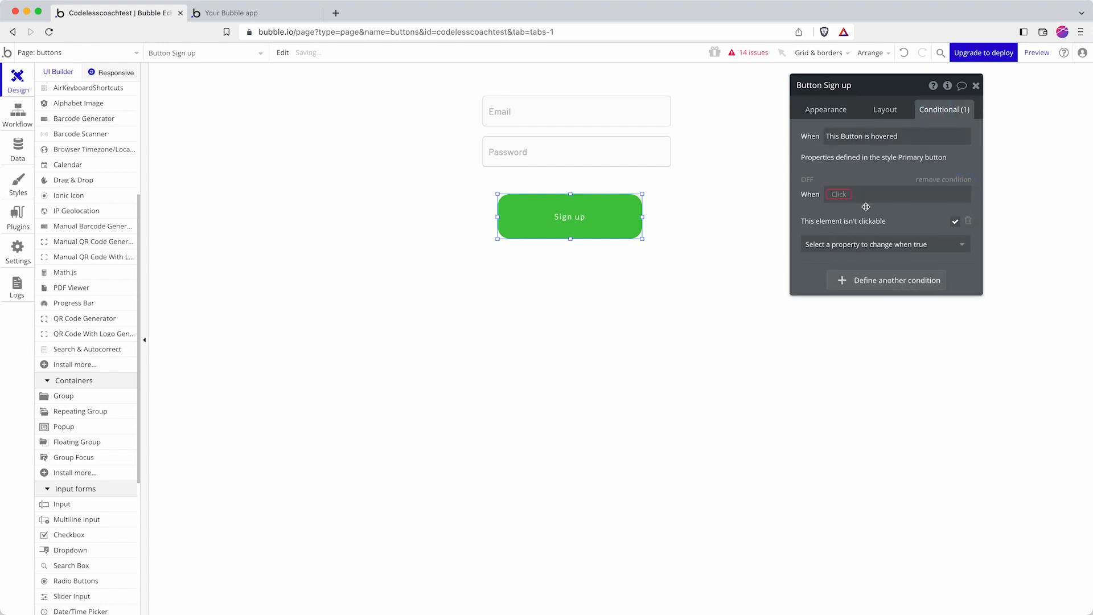
left_click(842, 195)
left_click(859, 312)
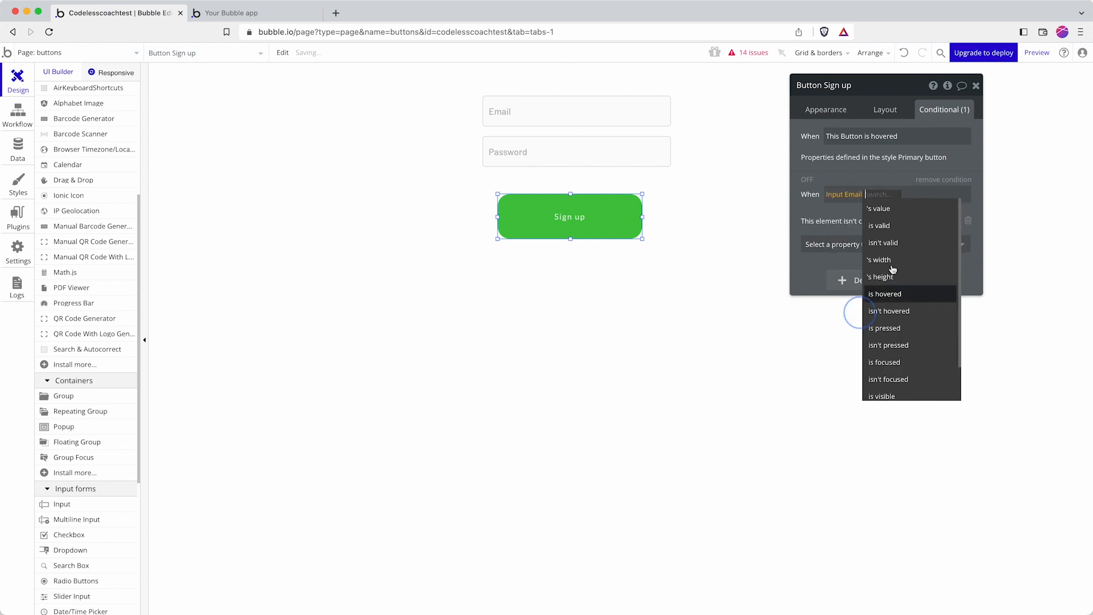
left_click(880, 209)
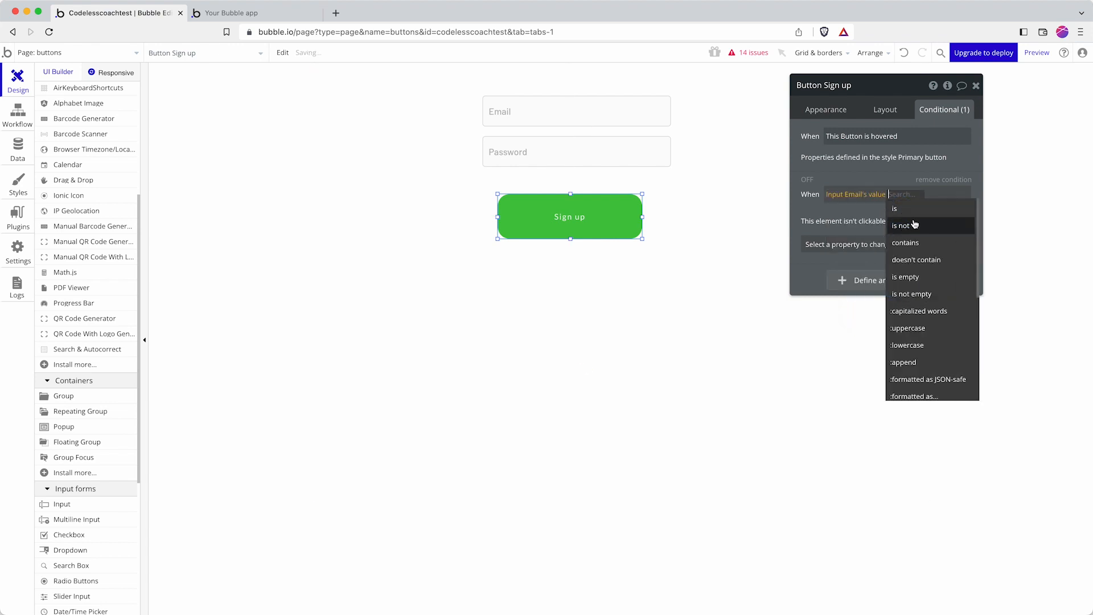
left_click(921, 265)
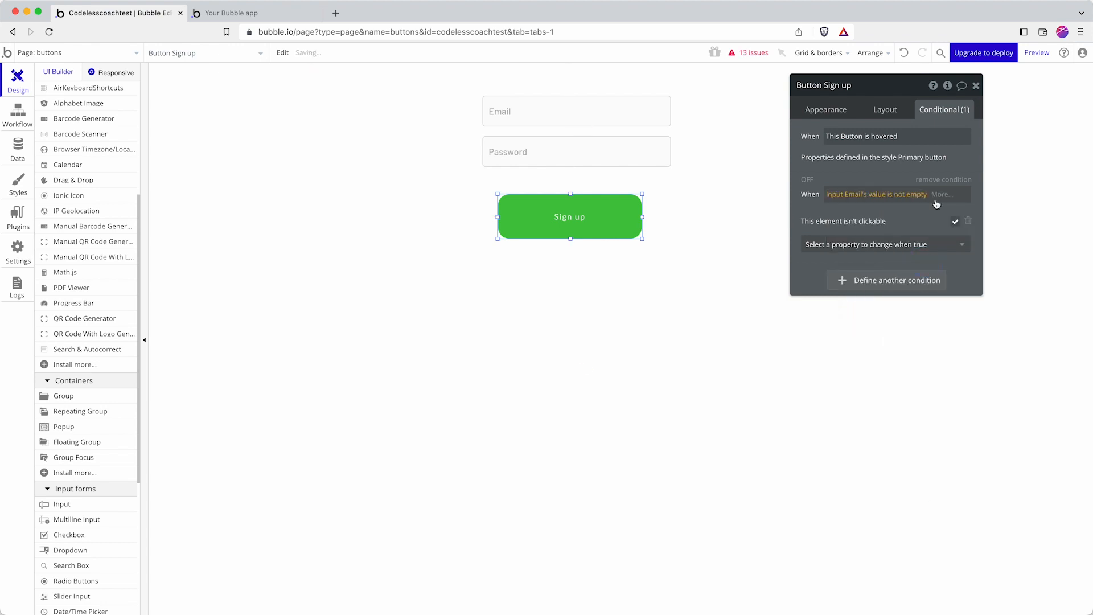
Step: Extend the condition with 'and Input Password's value is empty'
left_click(937, 203)
left_click(937, 225)
type("is ")
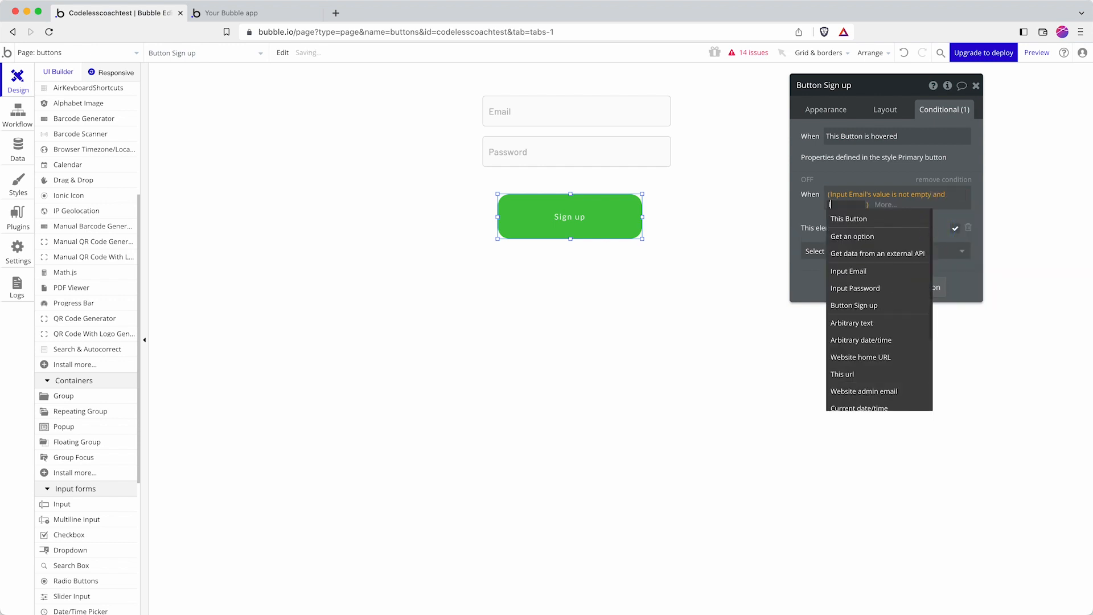
type("n")
left_click(882, 236)
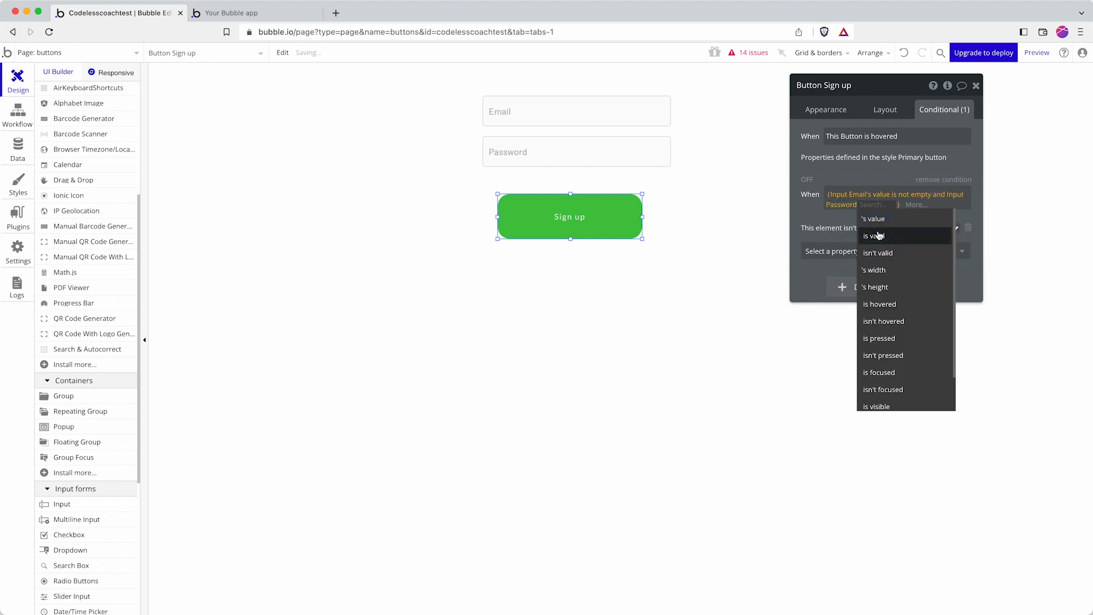
type("is")
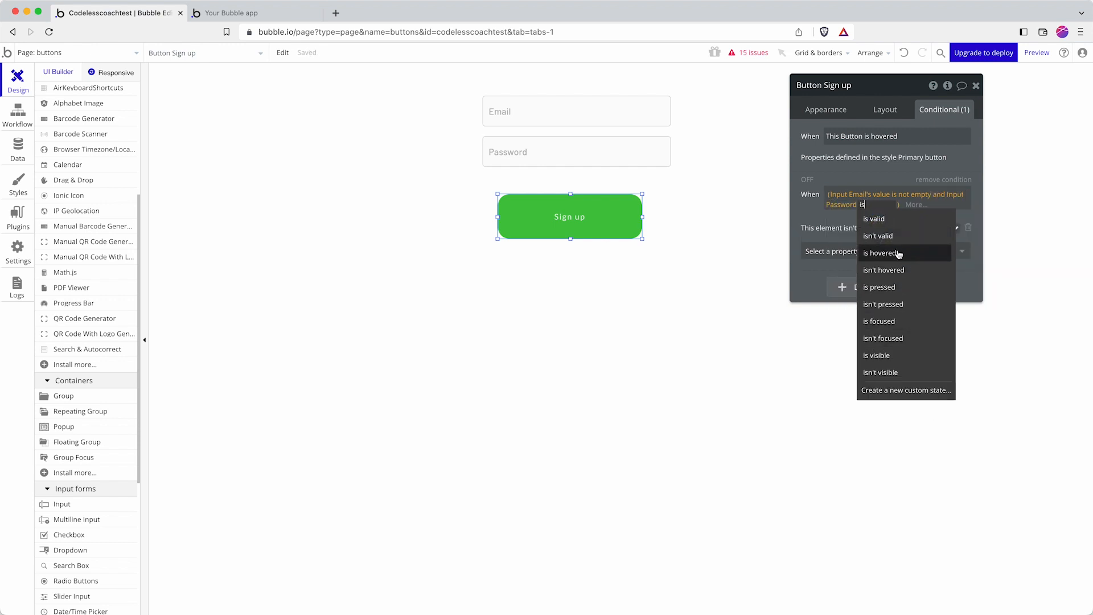
key("BackSpace")
key("BackSpace")
type("is")
key("BackSpace")
key("BackSpace")
left_click(871, 222)
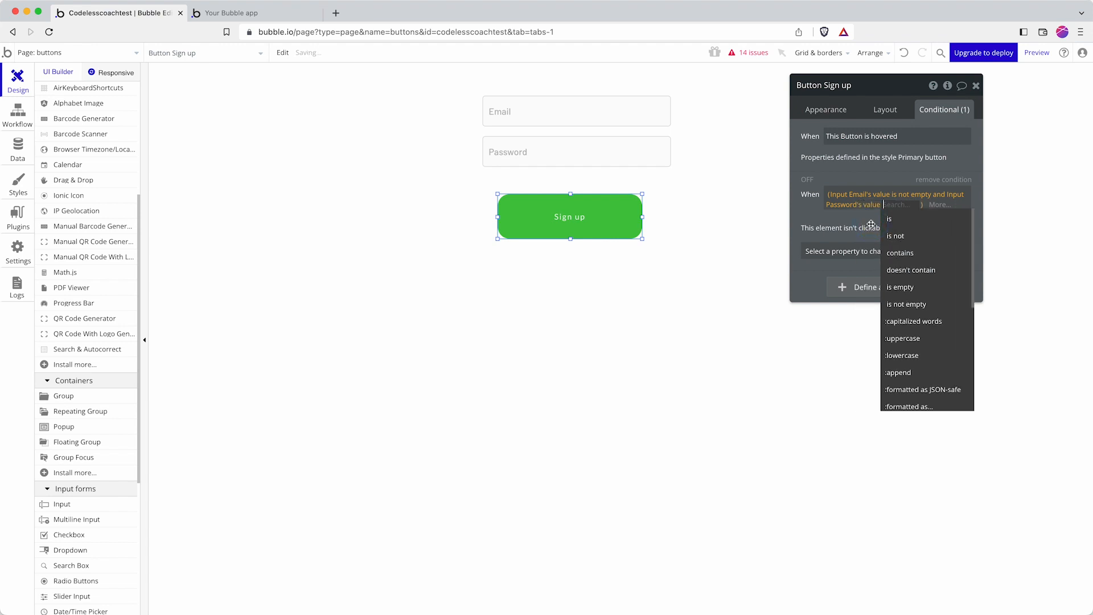
type("is")
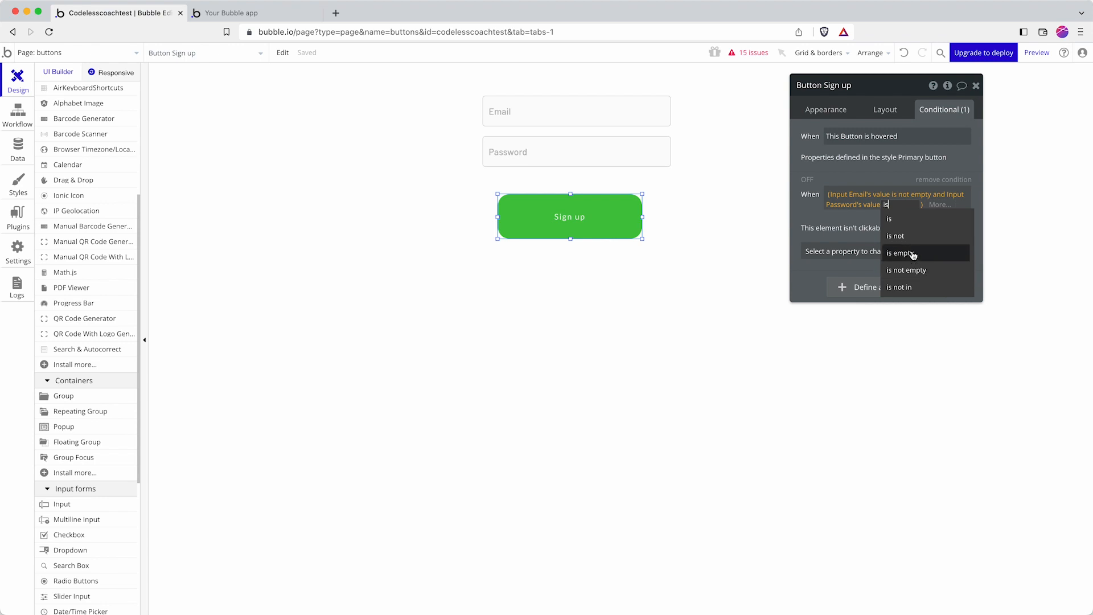
left_click(917, 257)
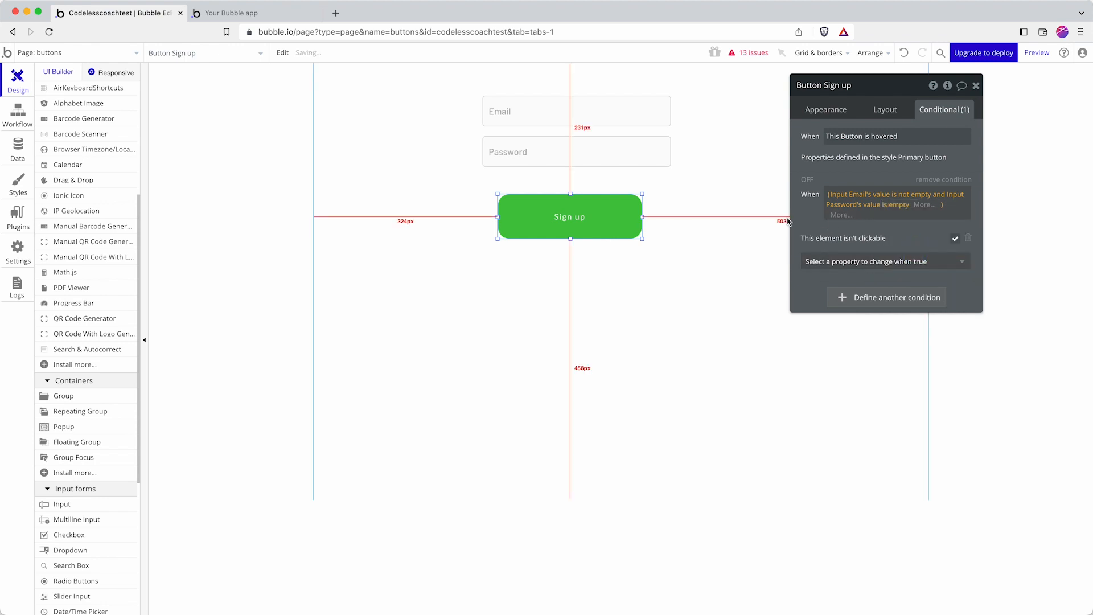
left_click(743, 214)
Step: Preview the app in a new tab, then return to the editor and select the Sign up button
left_click(1037, 53)
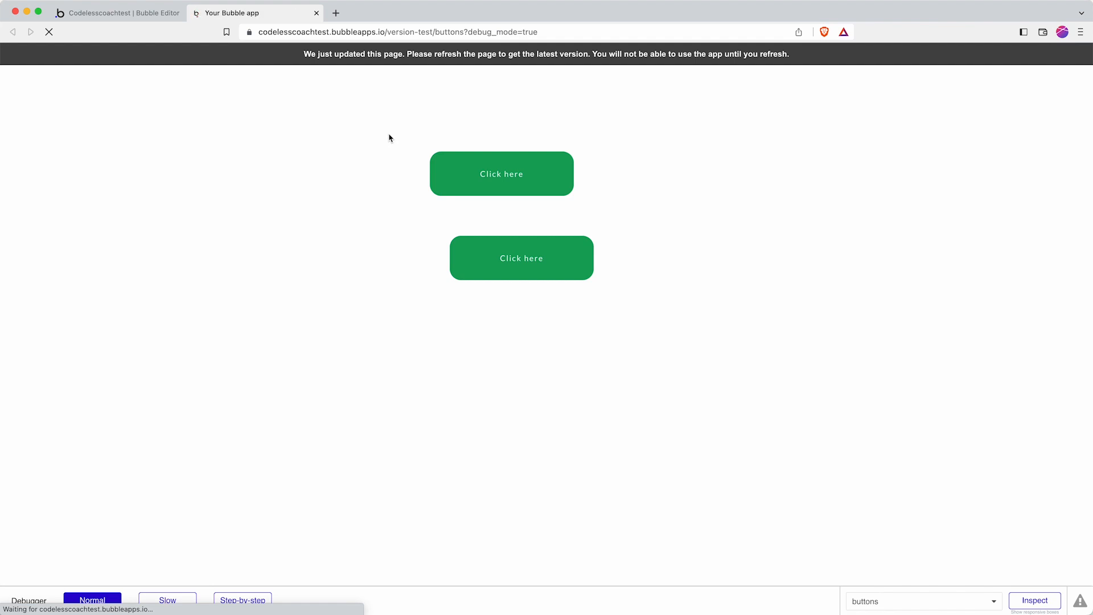
left_click(176, 15)
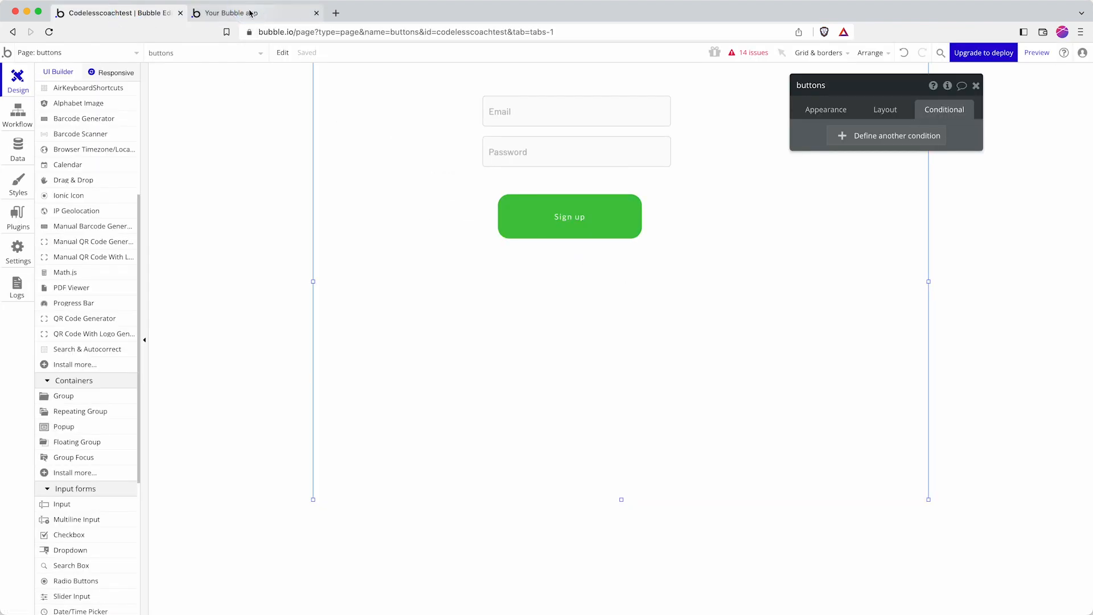
left_click(569, 216)
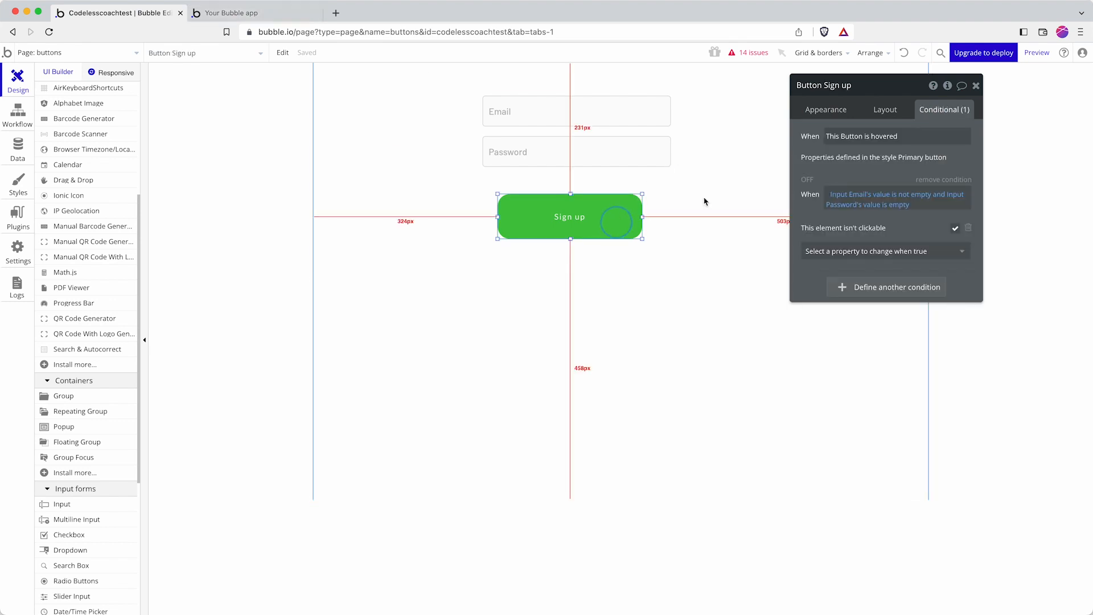
Step: Change both the Email and Password conditions to 'is empty' and ready the preview for reloading
left_click(912, 195)
left_click(907, 194)
left_click(906, 194)
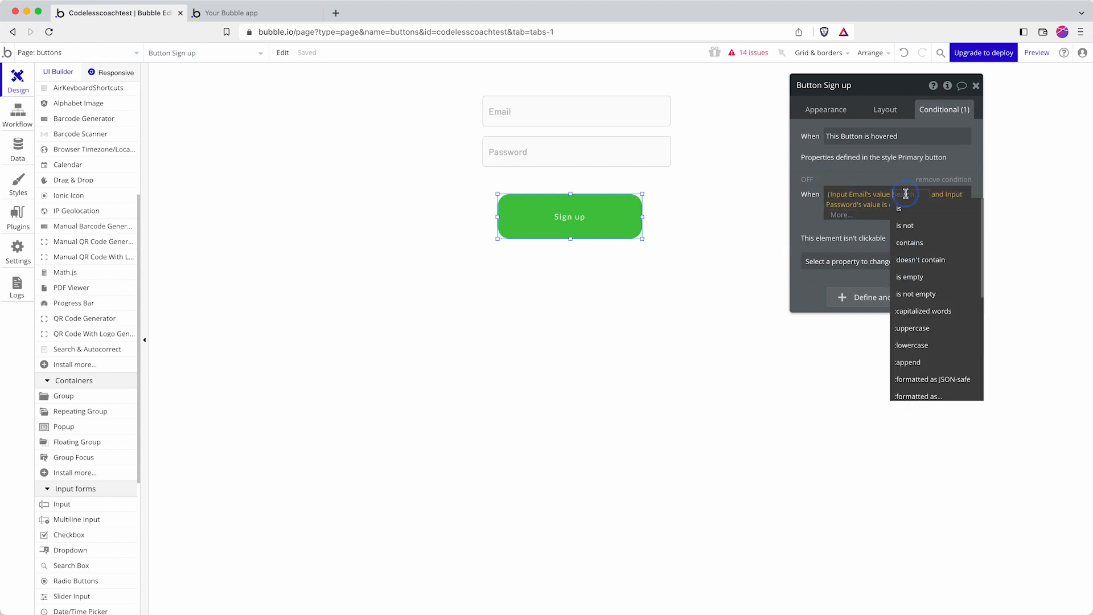
type("is")
left_click(925, 241)
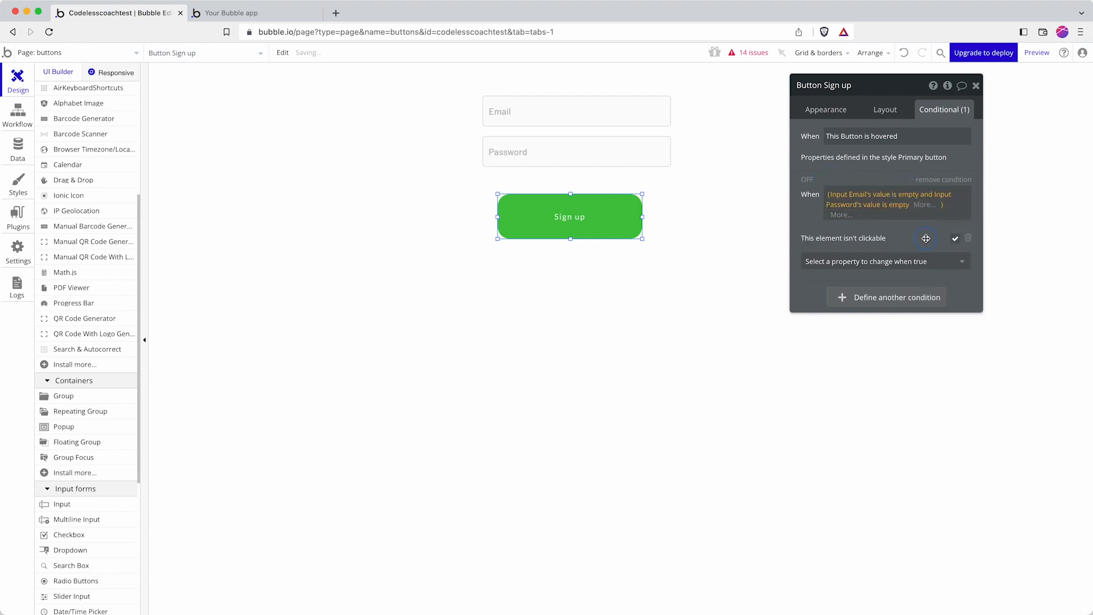
left_click(902, 205)
left_click(847, 229)
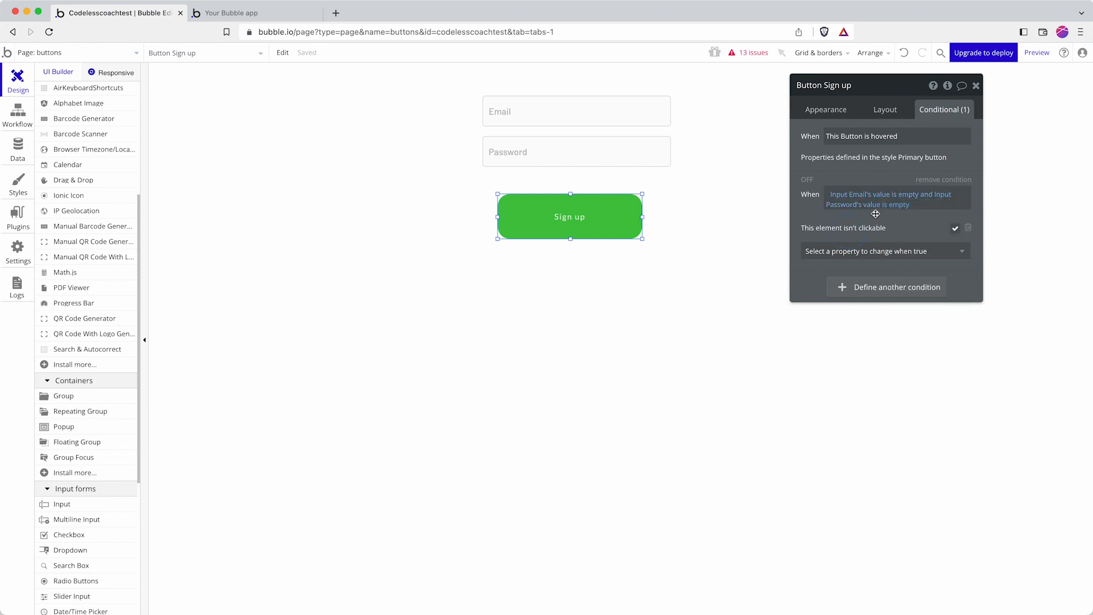
left_click(287, 16)
left_click(344, 33)
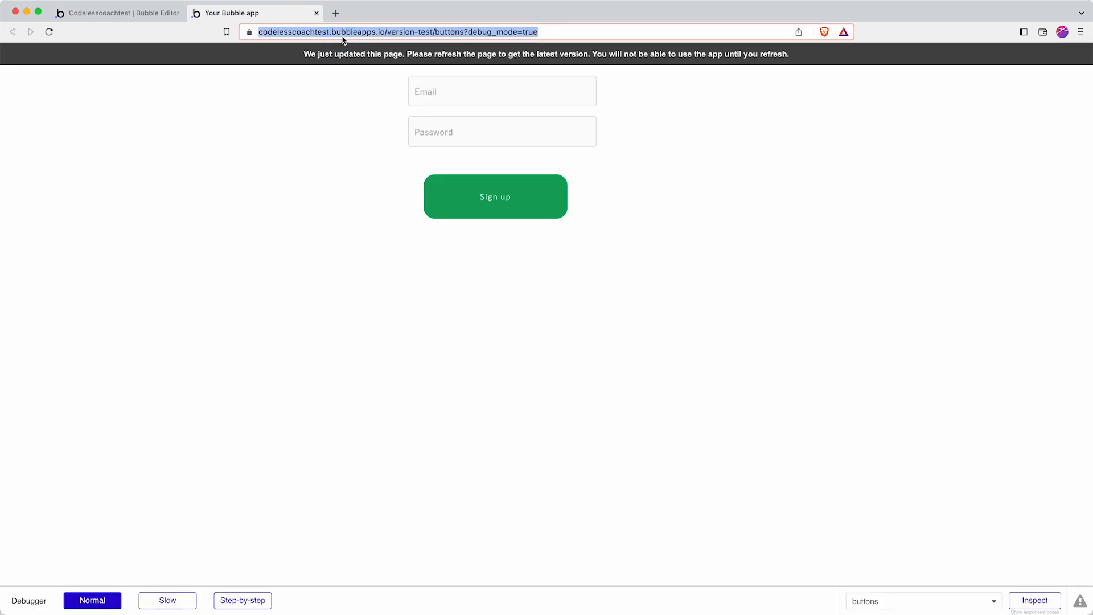
Step: Reload the sign-up preview twice to check the button, then go back to the editor
key("Return")
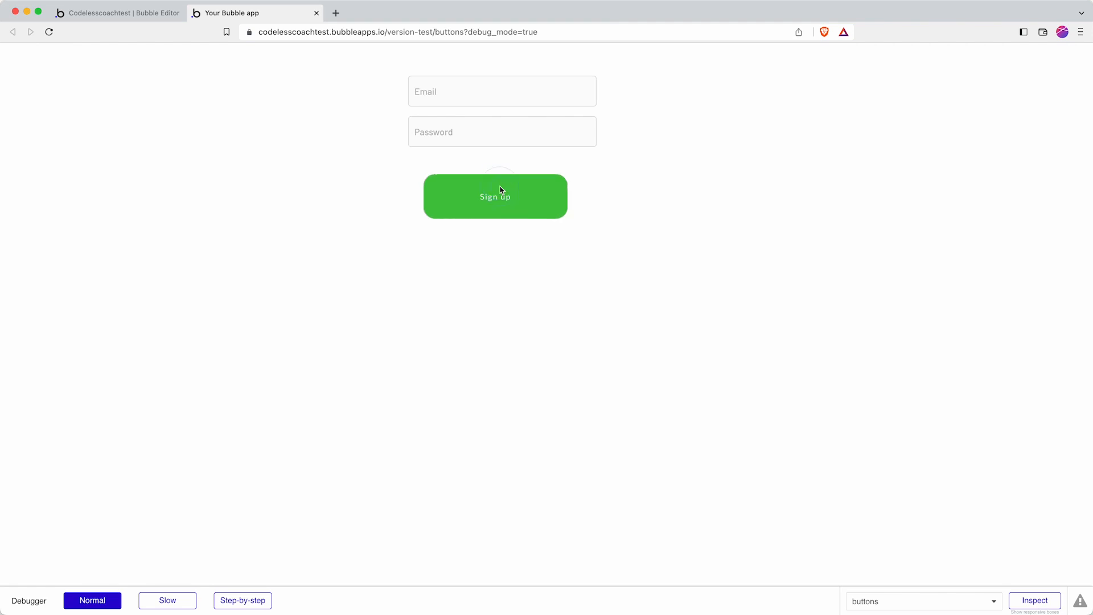
left_click(119, 13)
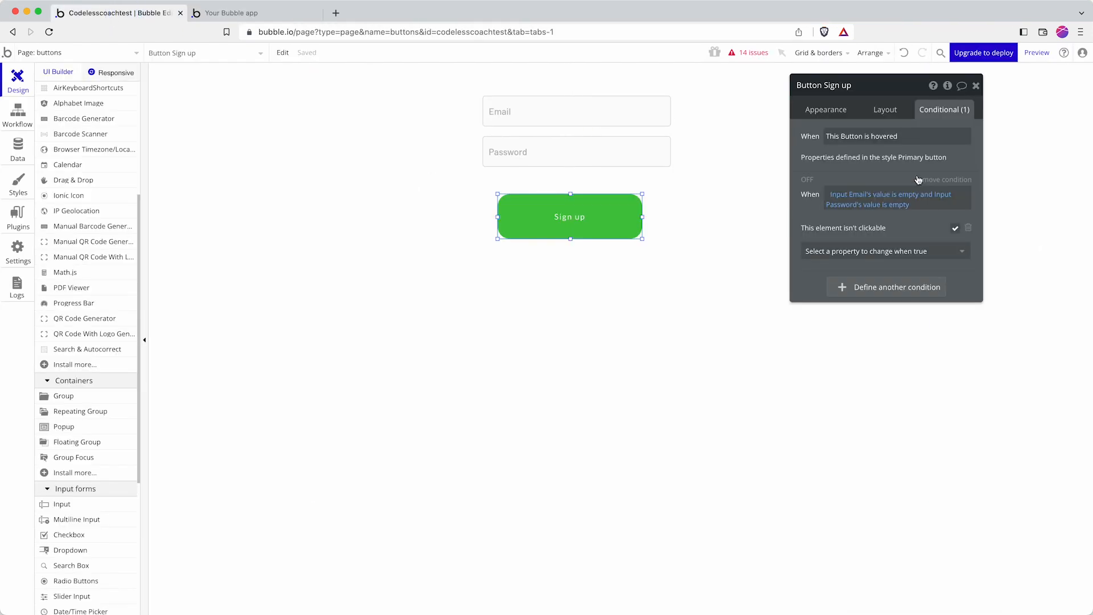
left_click(201, 12)
left_click(346, 30)
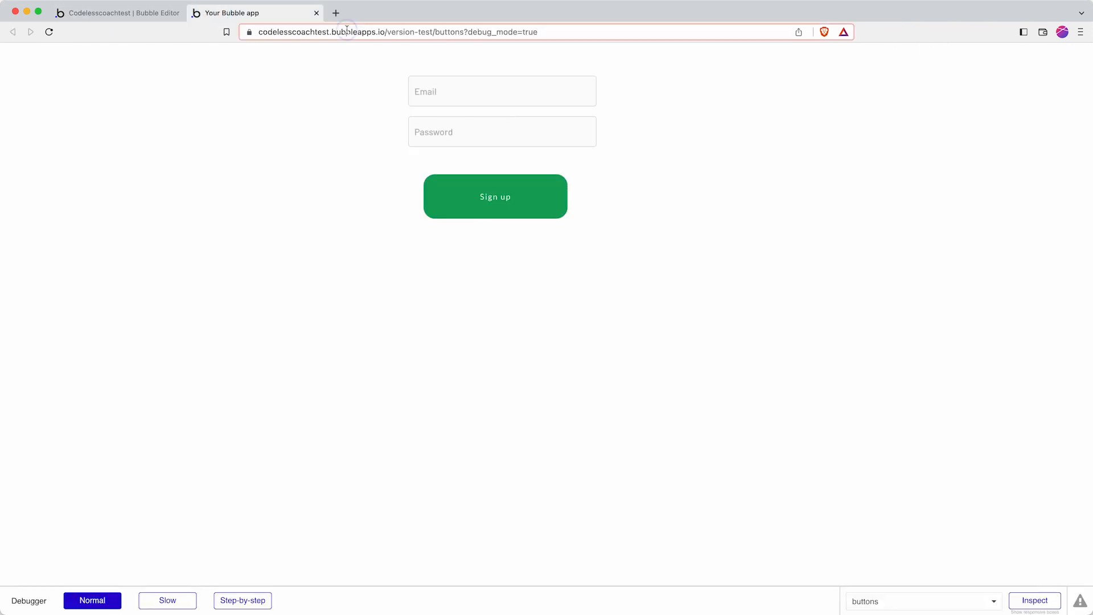
key("Return")
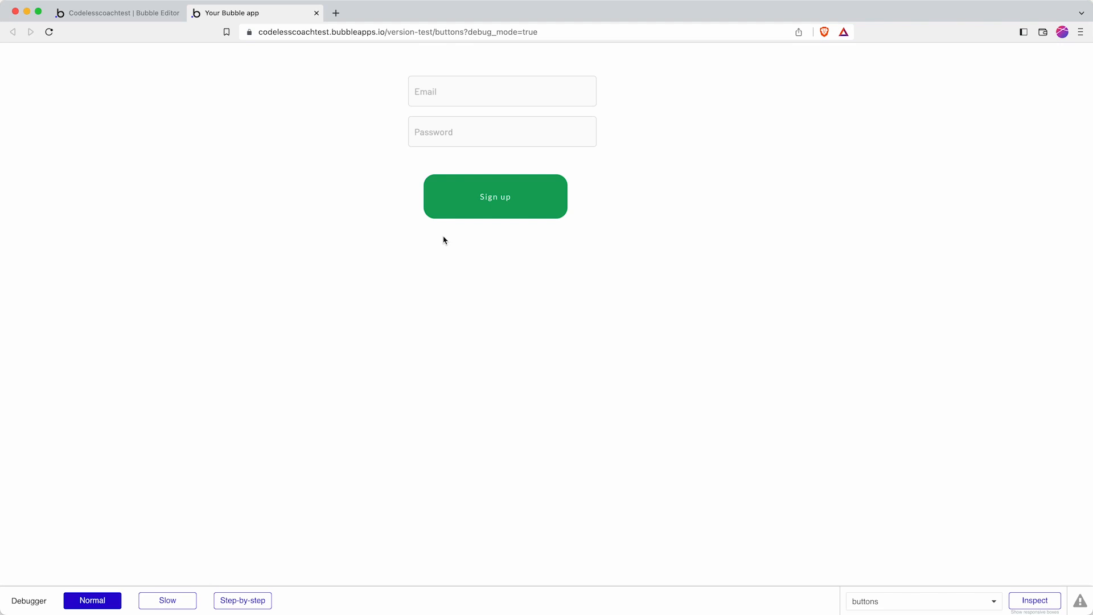
left_click(171, 13)
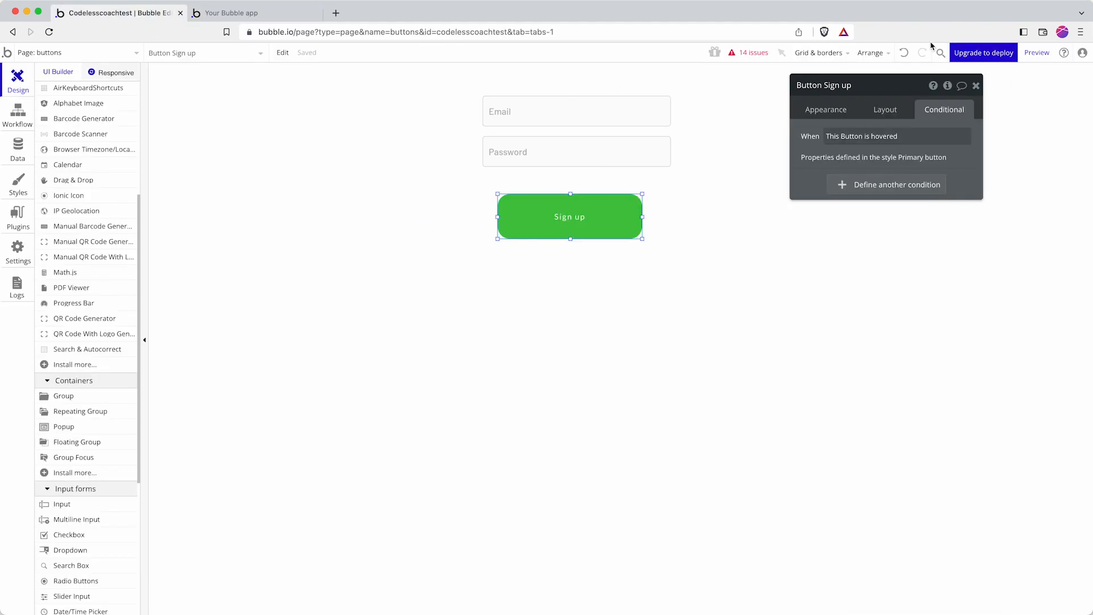
Step: Undo the last edit and click through the Email input, Password input, page and Sign up button
left_click(904, 56)
left_click(843, 109)
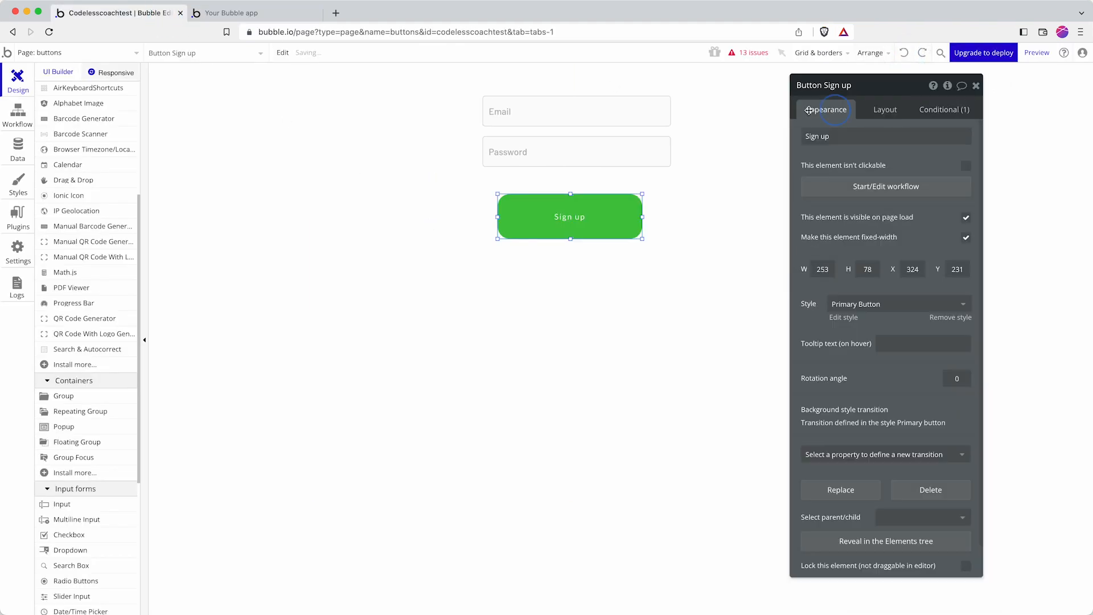
left_click(605, 108)
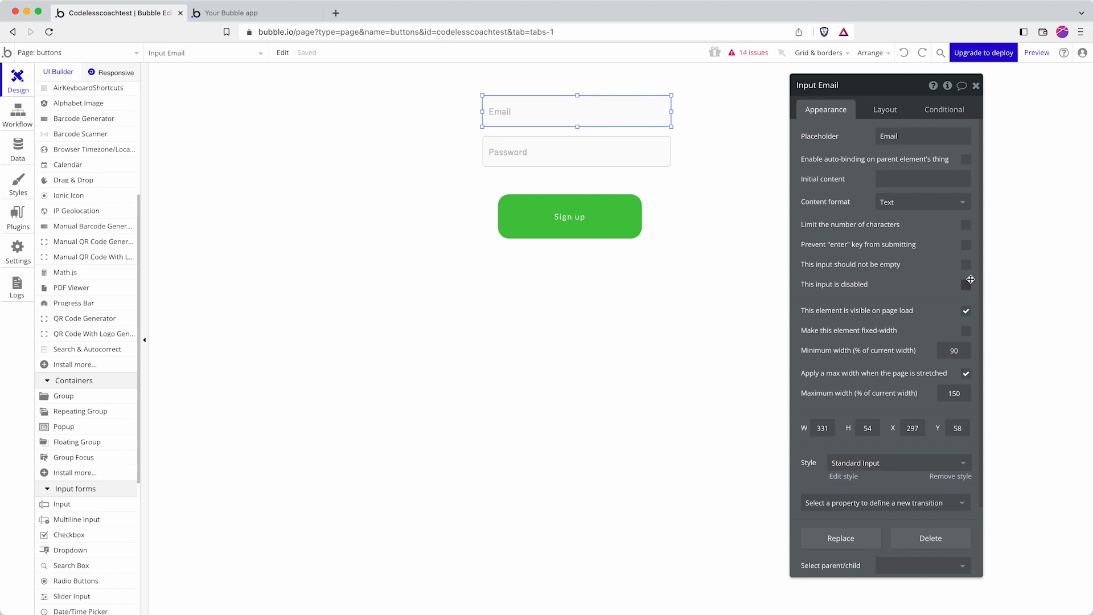
left_click(656, 153)
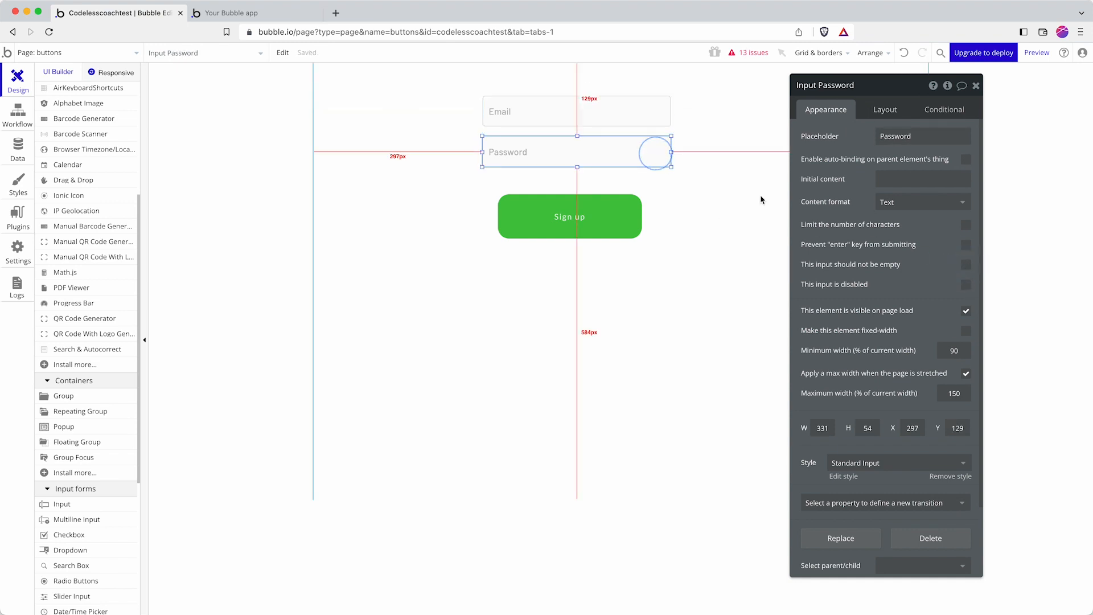
left_click(760, 258)
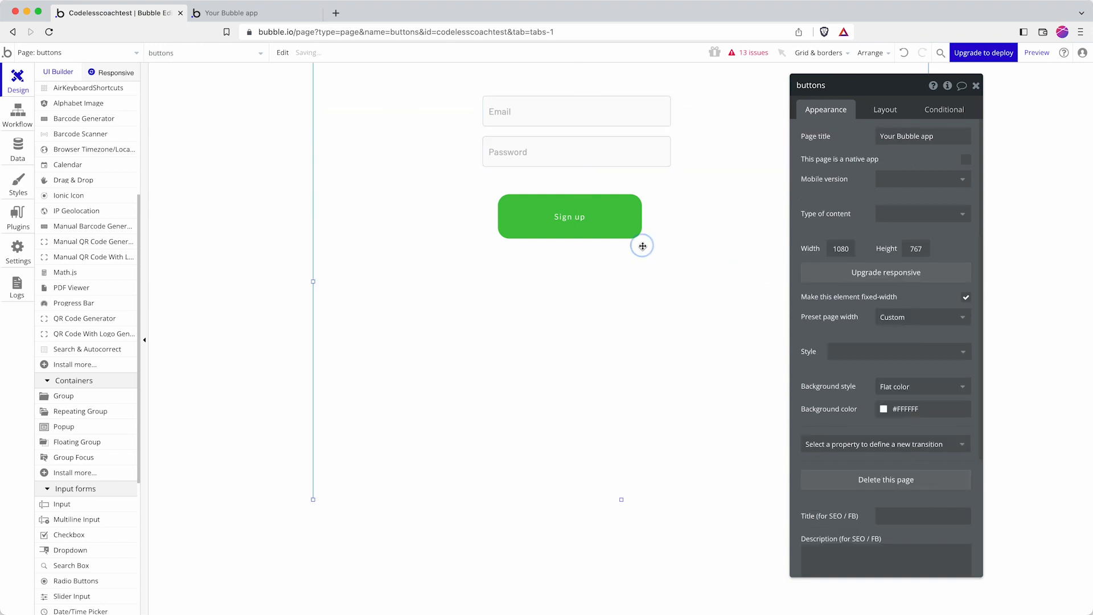
left_click(612, 217)
Step: Review the Sign up button's conditions and appearance, then edit its Primary button style
left_click(957, 111)
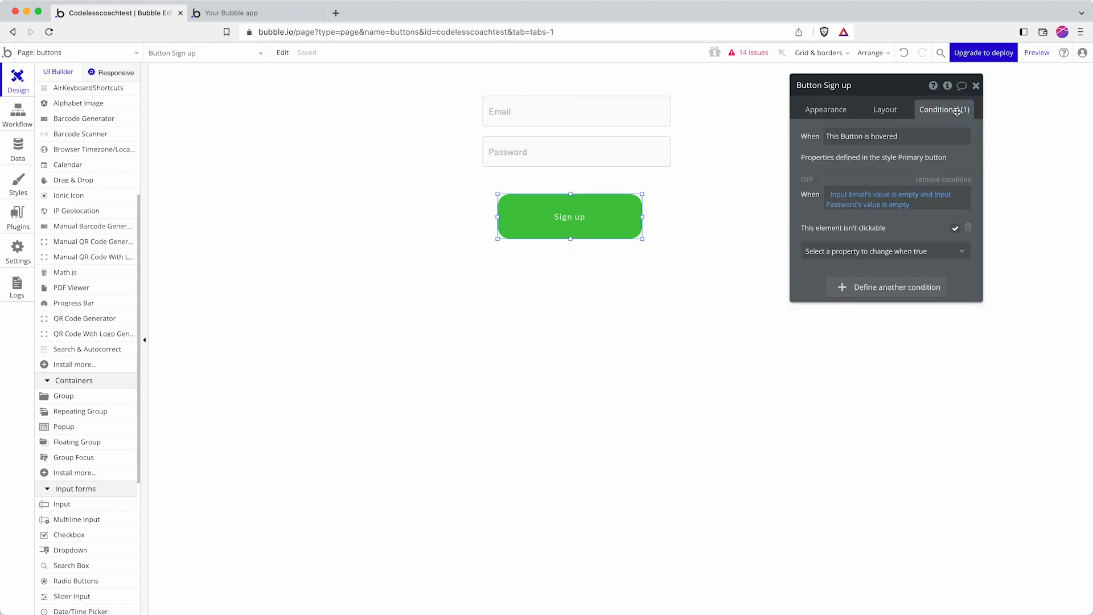
left_click(837, 111)
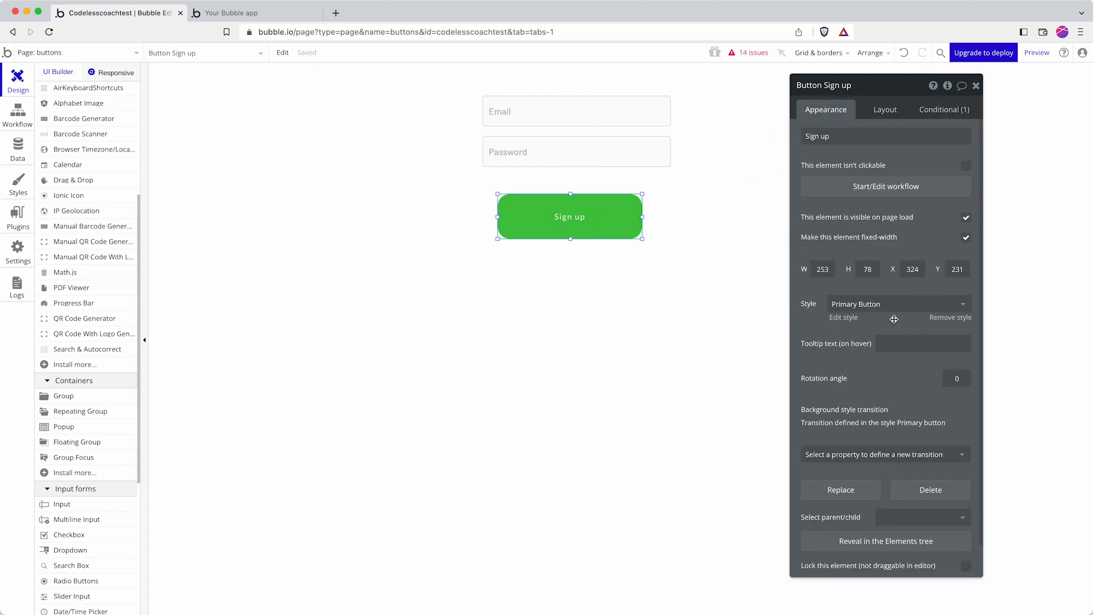
left_click(838, 320)
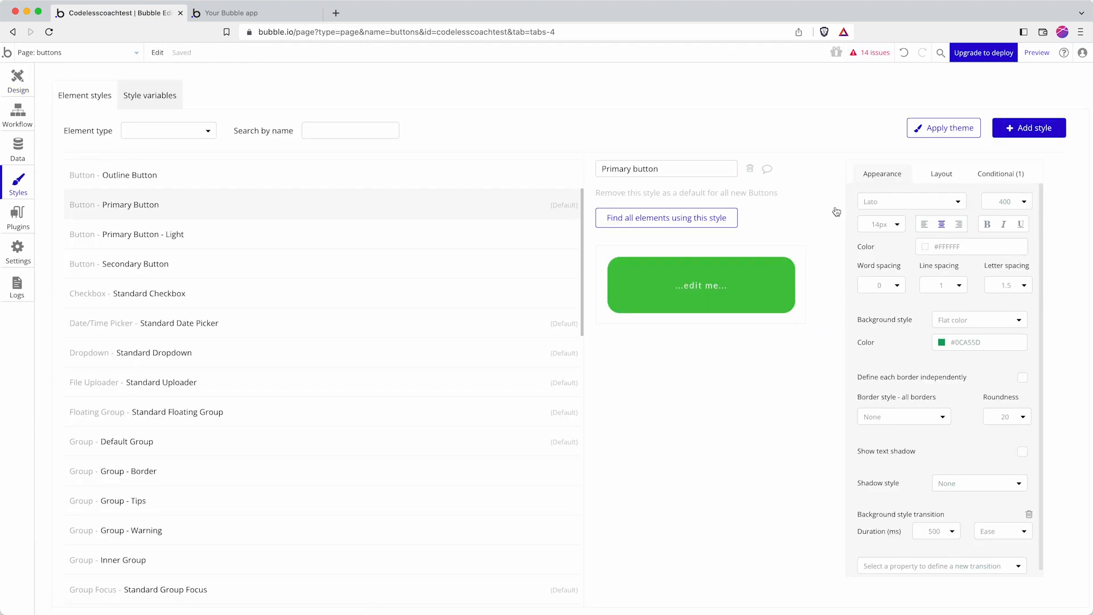
Step: Add a second style condition: 'This Button isn't clickable'
left_click(1020, 174)
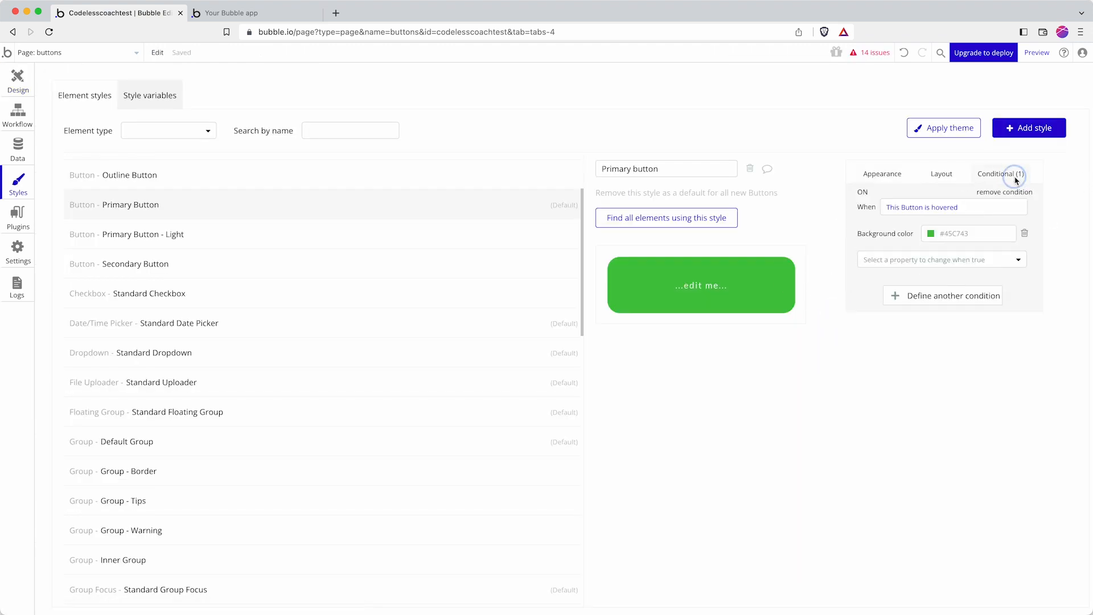
left_click(931, 294)
left_click(890, 295)
left_click(908, 312)
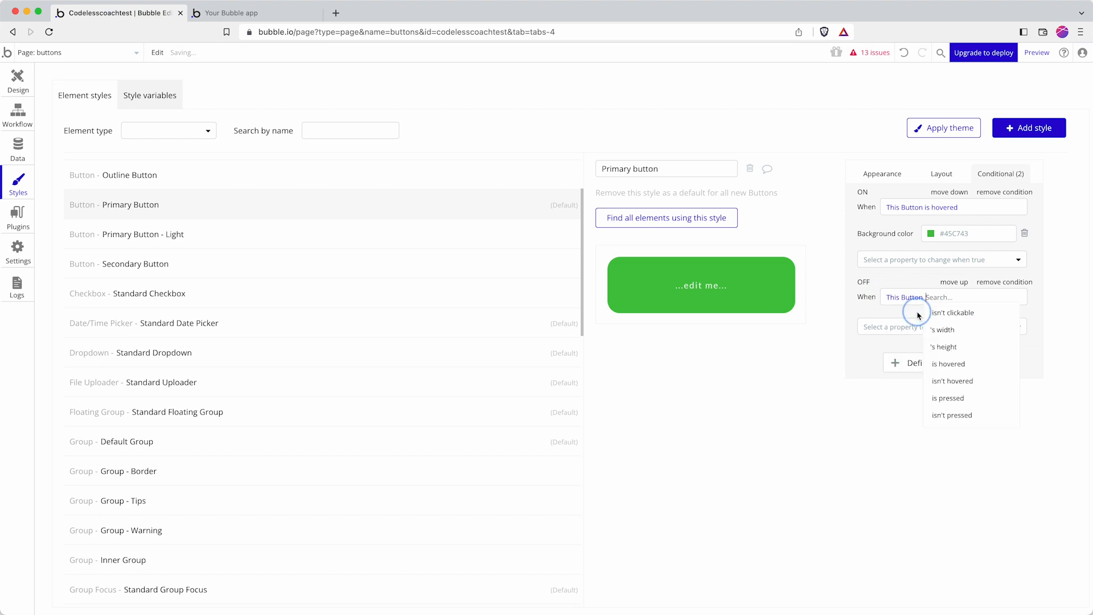
left_click(967, 314)
Step: Make that condition set the background colour to muted green #61907A
left_click(947, 328)
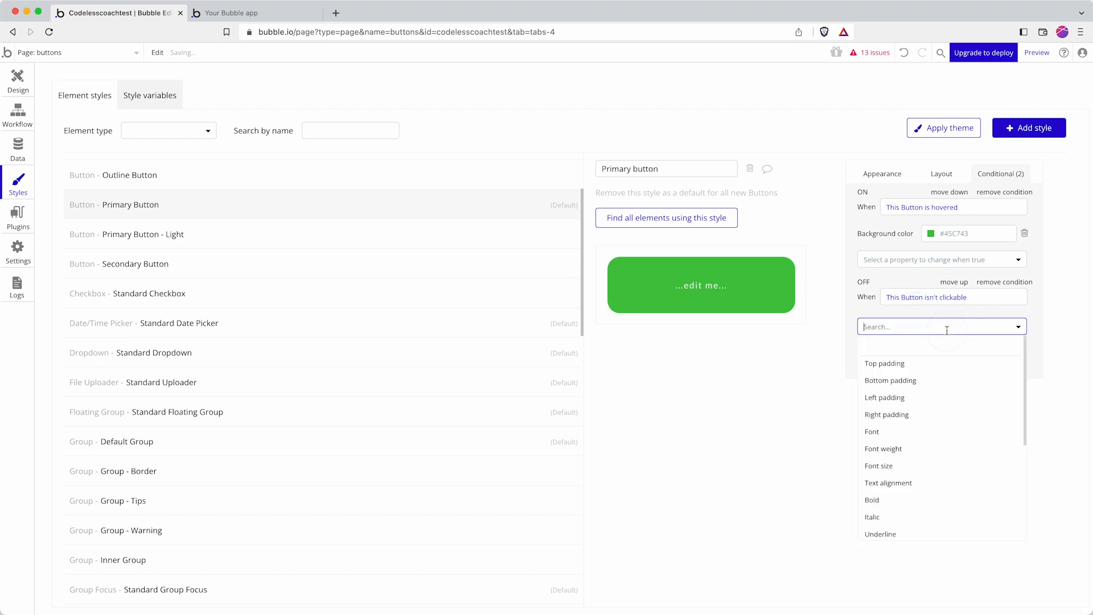
type("back")
left_click(928, 378)
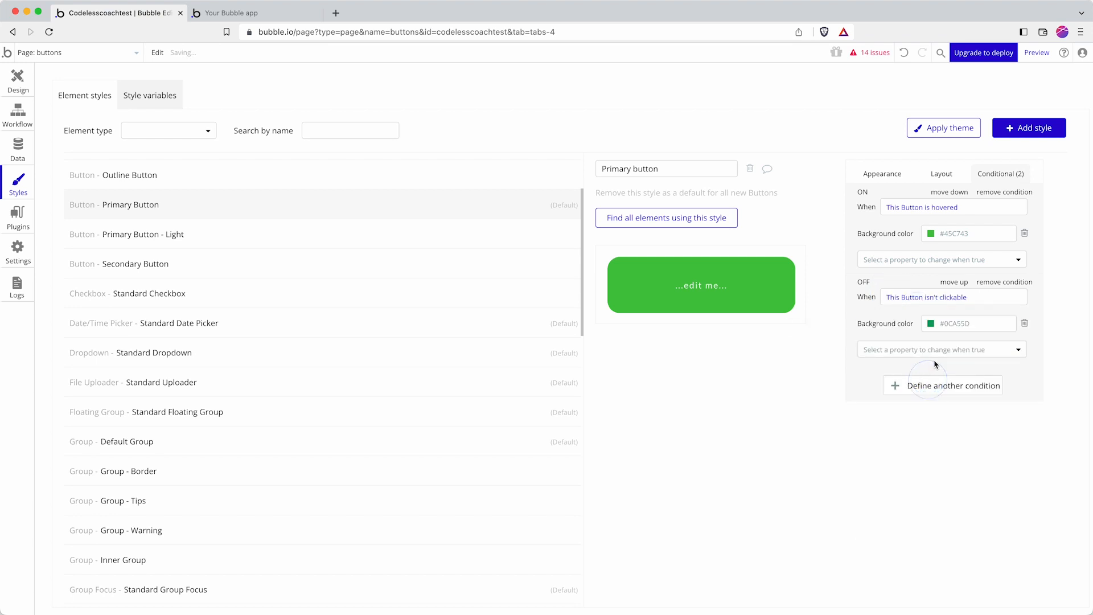
left_click(972, 324)
mouse_move(974, 341)
left_mouse_down()
mouse_move(966, 336)
mouse_move(960, 384)
mouse_move(949, 374)
mouse_move(959, 367)
left_mouse_up()
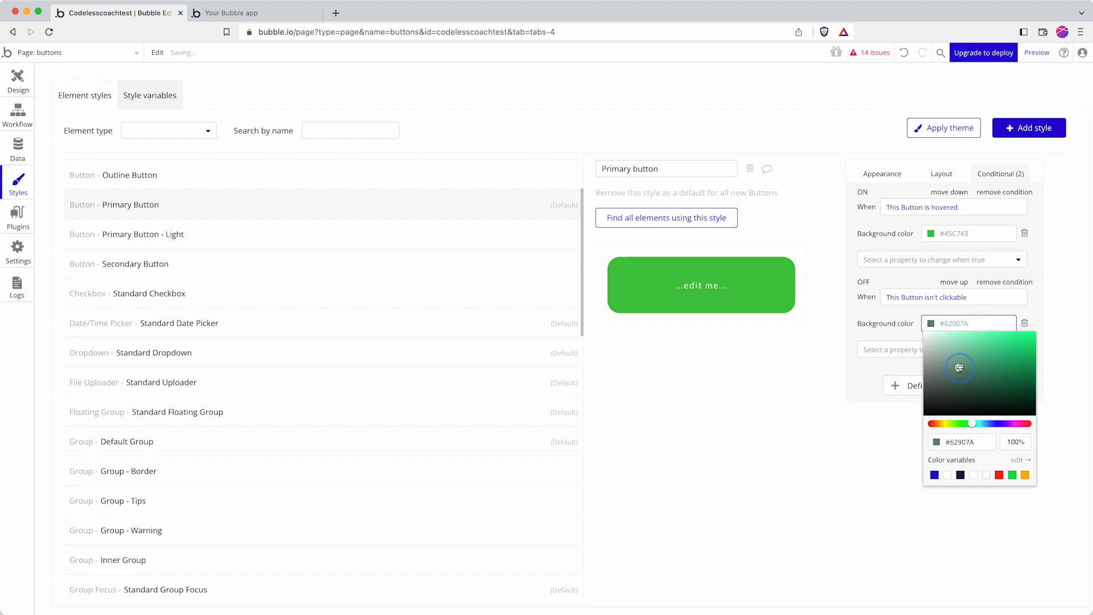
left_click(868, 286)
left_click(307, 13)
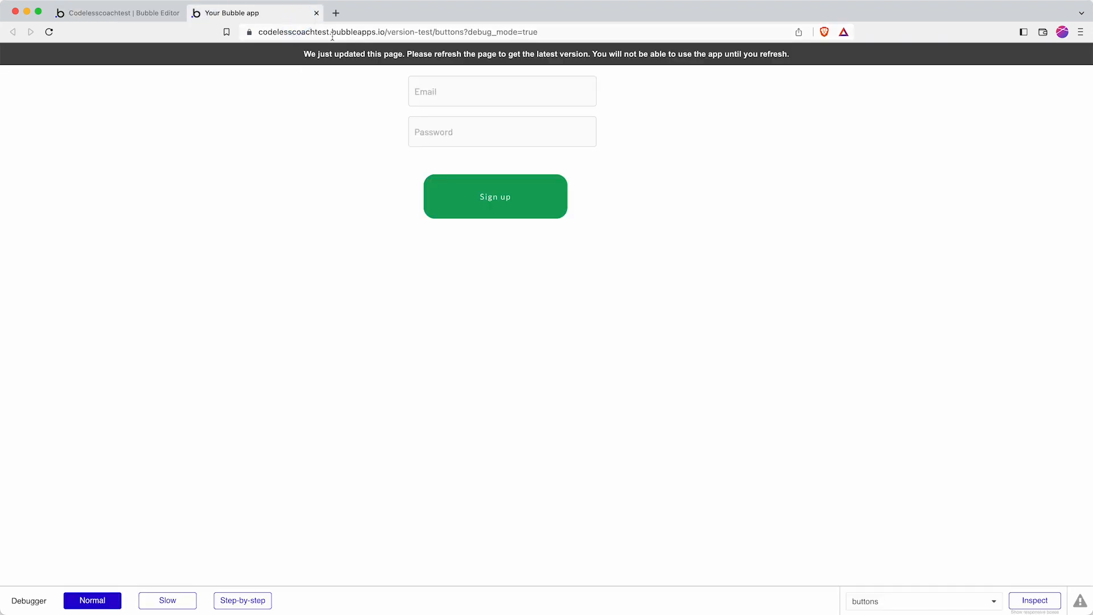
Step: Reload the app preview, glance at the editor's style settings, and come back
left_click(333, 32)
key("Return")
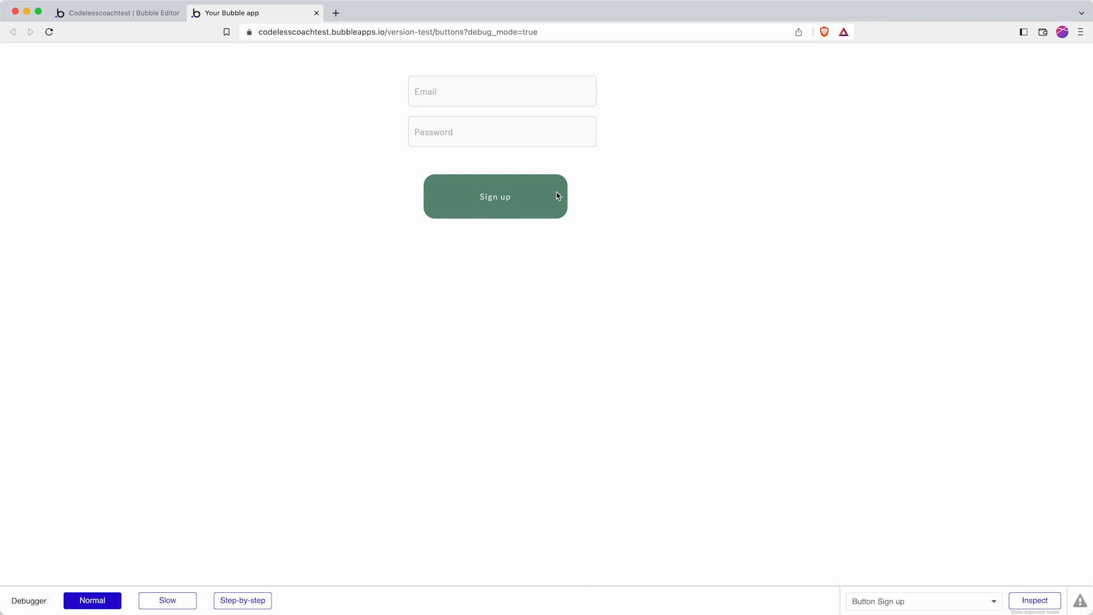
left_click(120, 16)
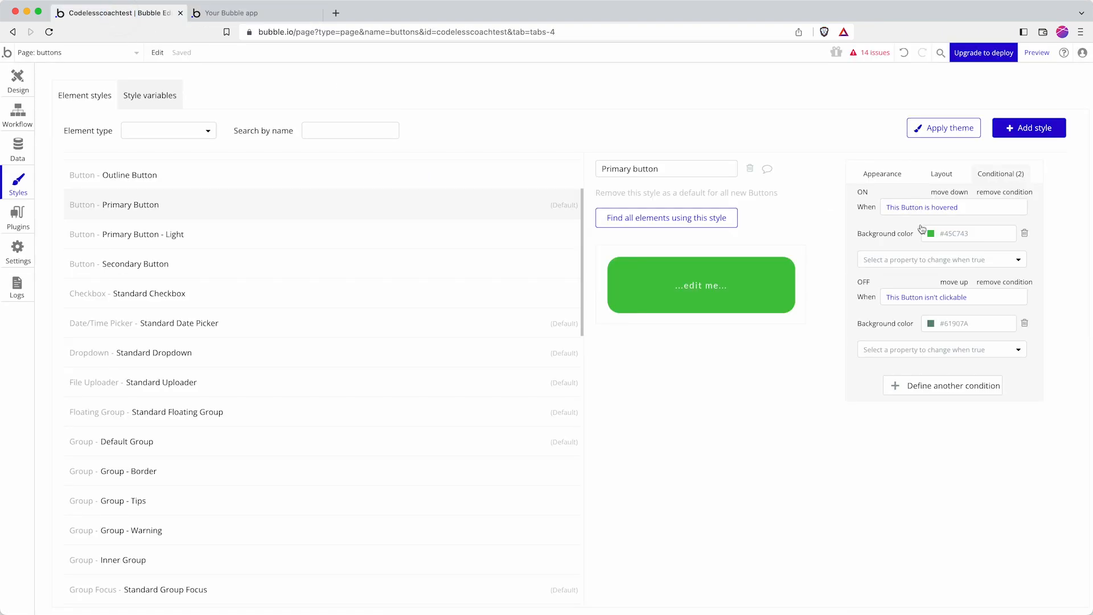
left_click(281, 14)
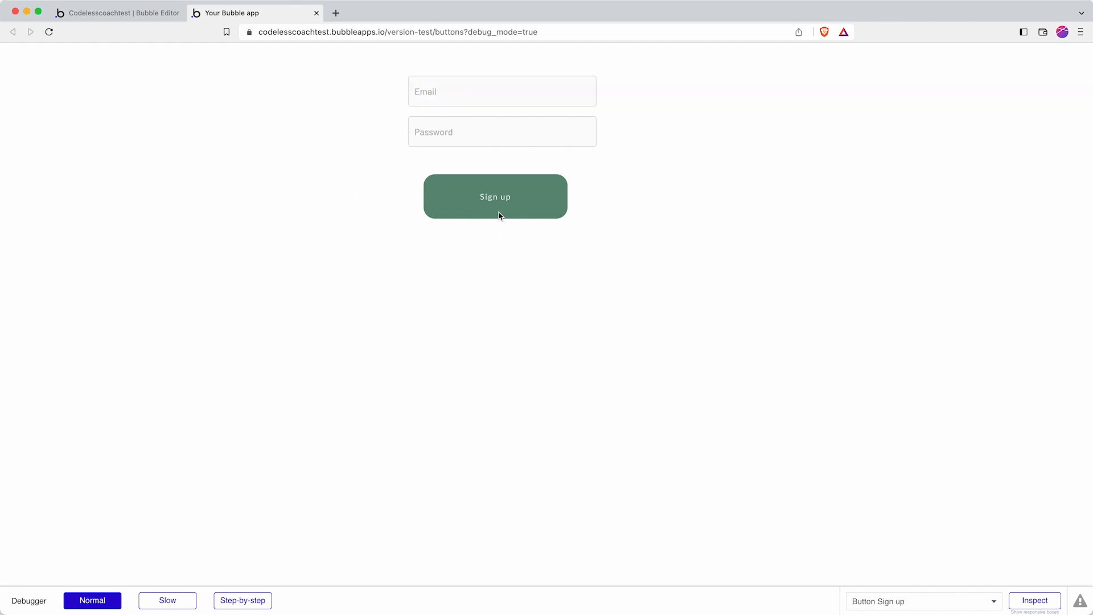
Step: Type 'asdasd' into the preview's Email and Password fields, then return to the editor
left_click(488, 98)
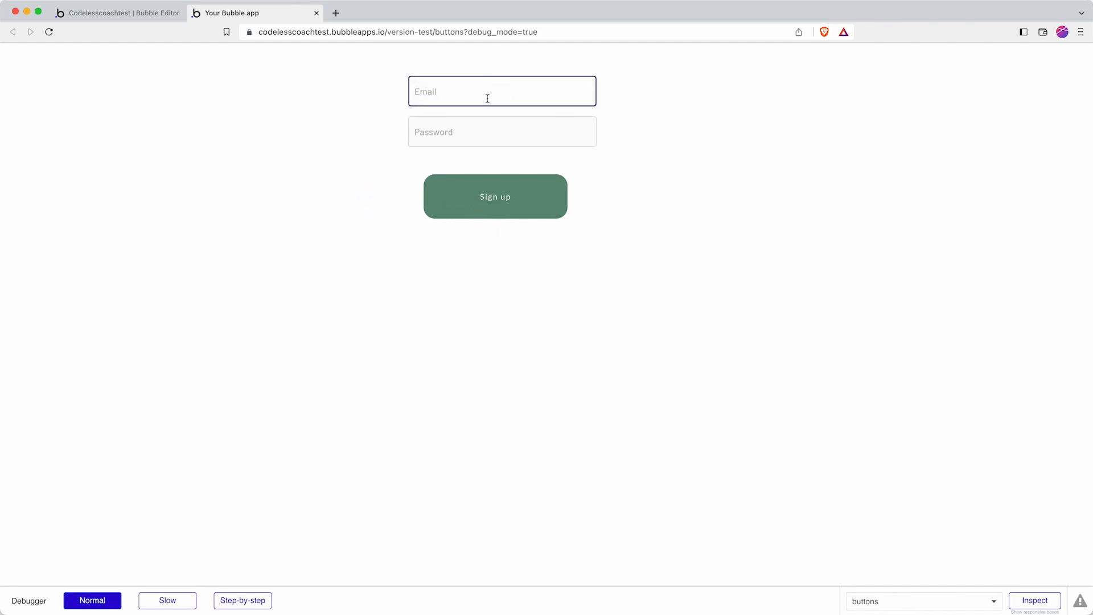
type("asdasd")
left_click(442, 136)
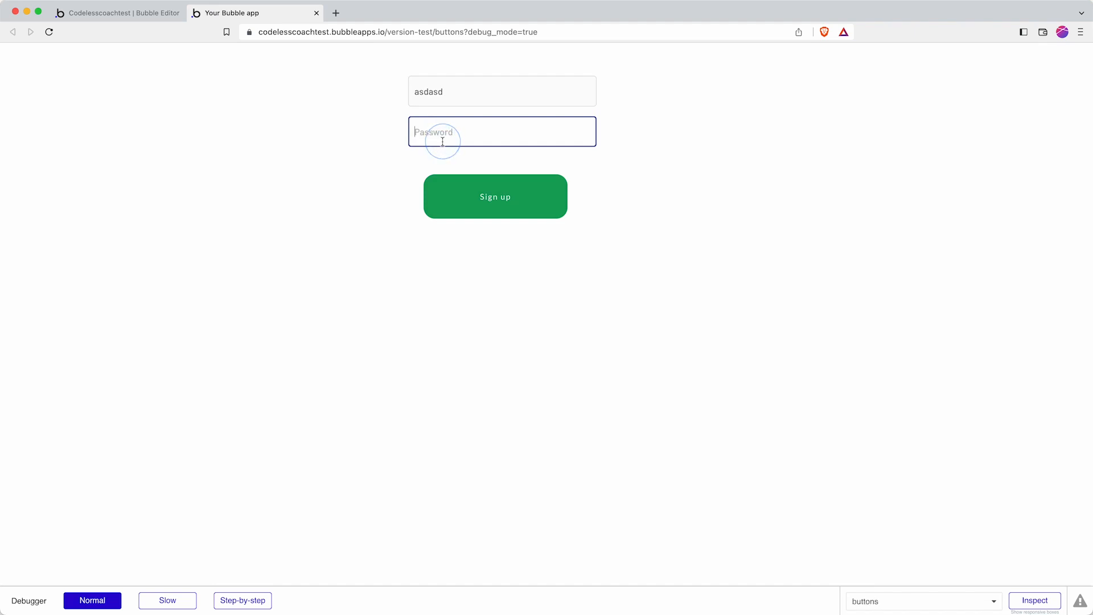
type("asdasd")
left_click(359, 162)
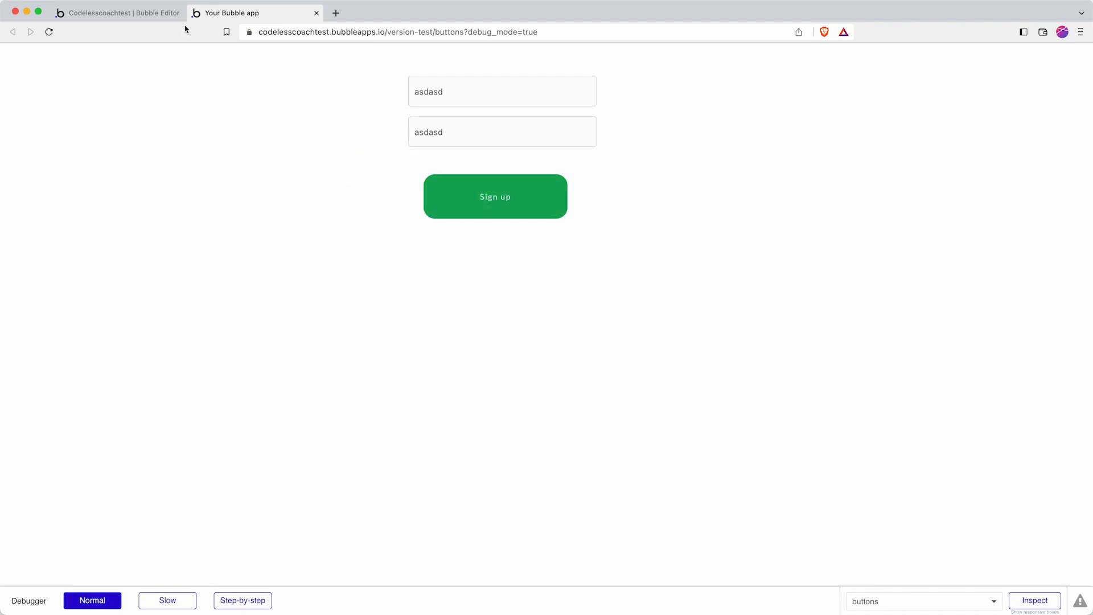
left_click(159, 14)
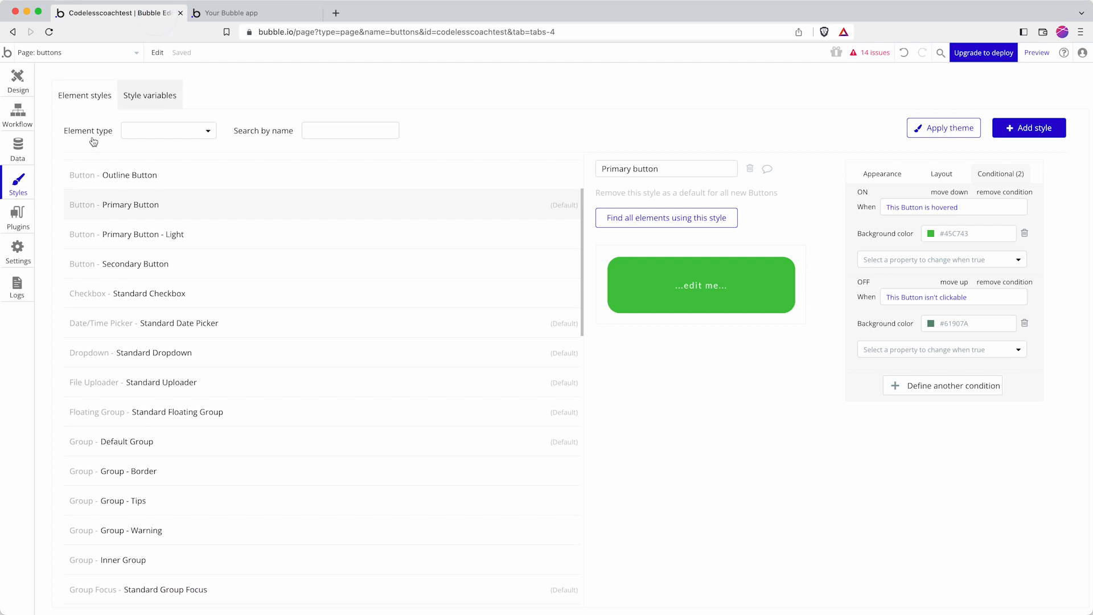
Step: Give the 'Button Sign up is clicked' event an Only when condition: Input Email's value is not empty
left_click(28, 118)
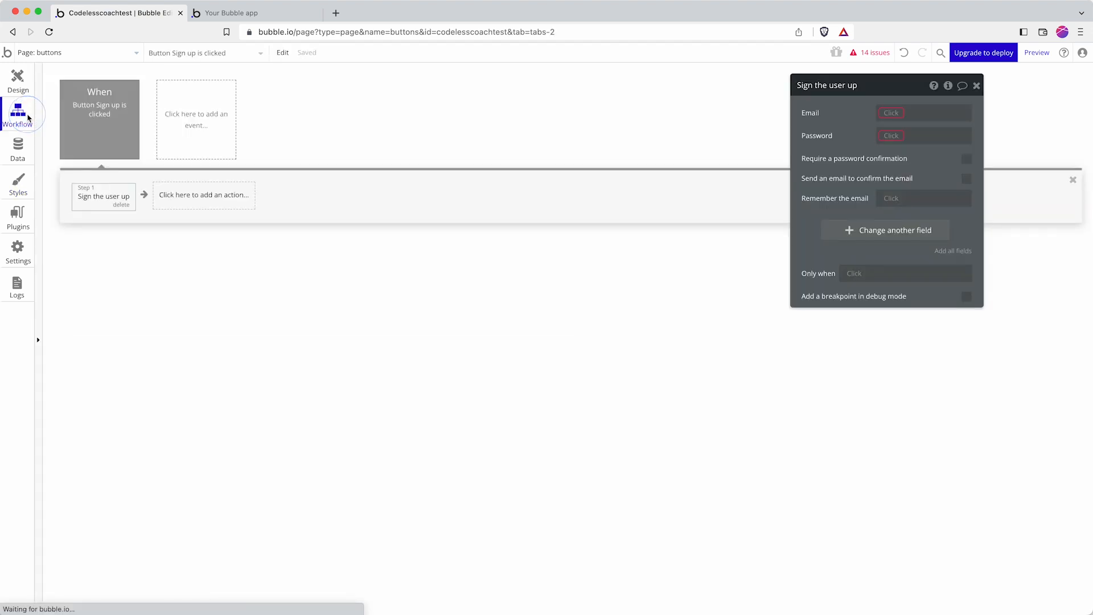
left_click(114, 121)
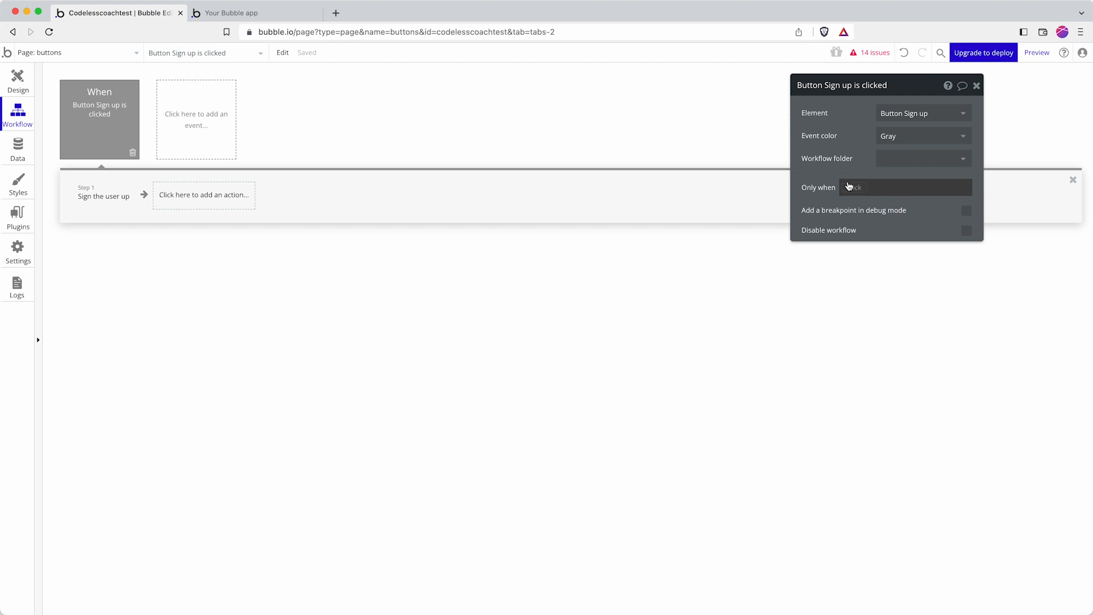
left_click(849, 186)
type("inp")
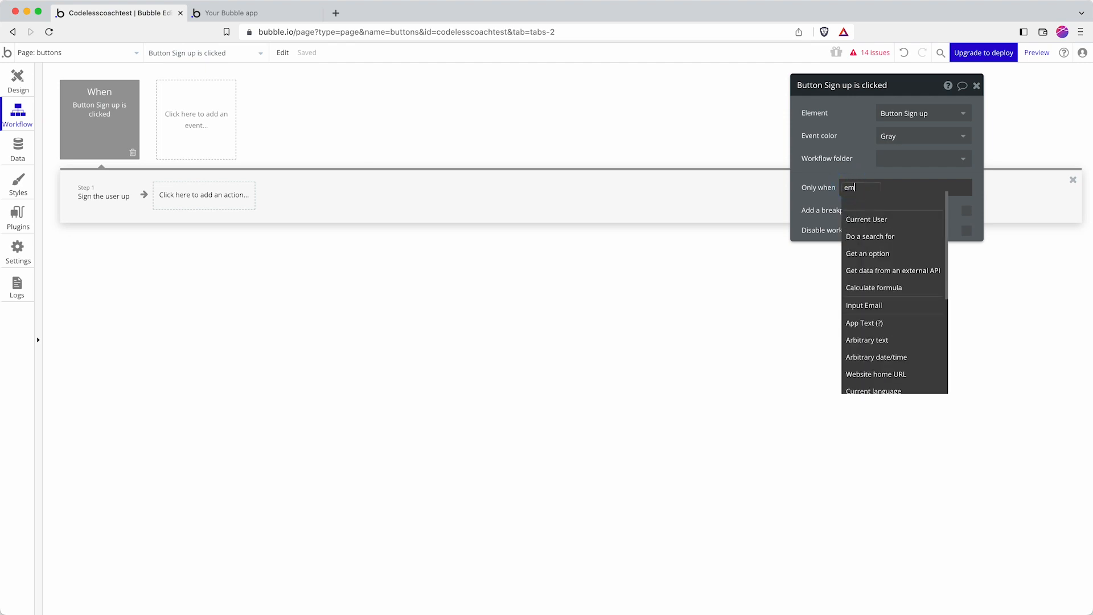
left_click(852, 216)
left_click(920, 204)
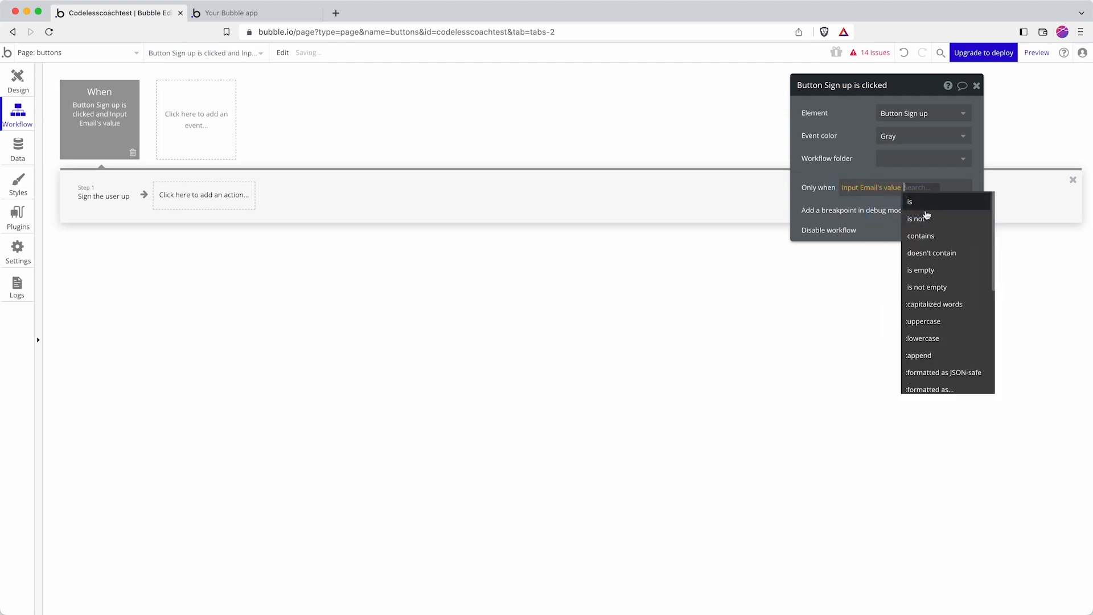
type("is")
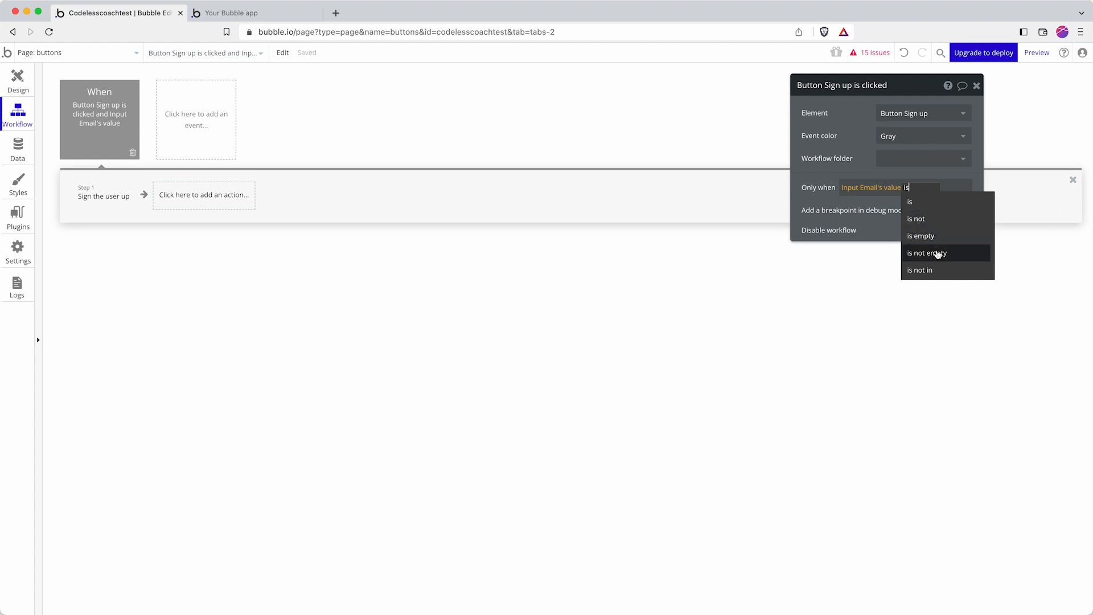
left_click(927, 253)
Step: Extend the condition with 'and Input Password's value is not empty'
left_click(886, 208)
left_click(882, 231)
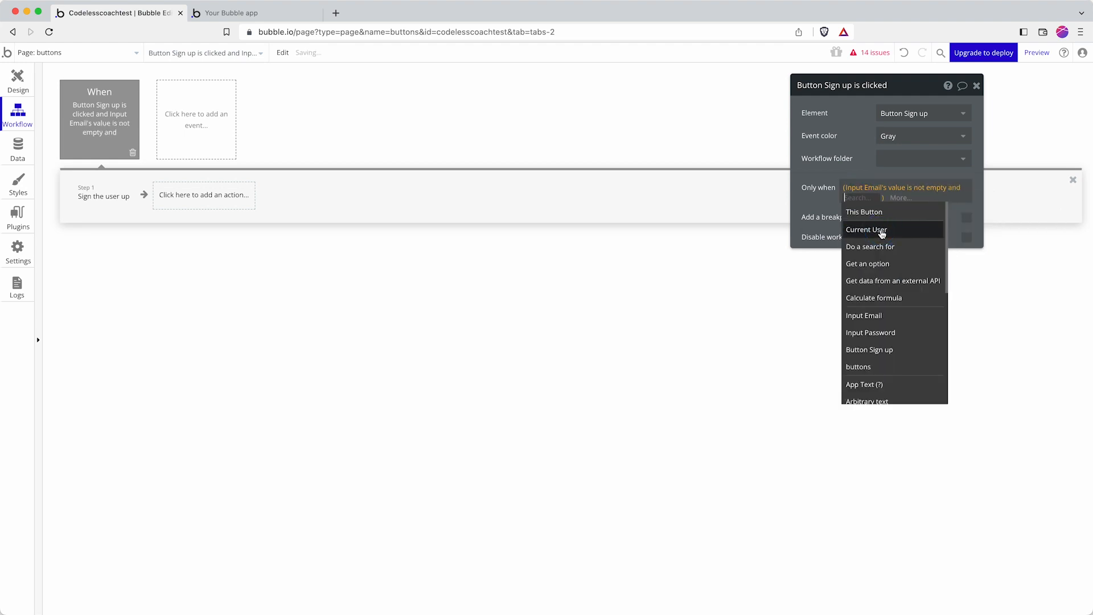
type("password")
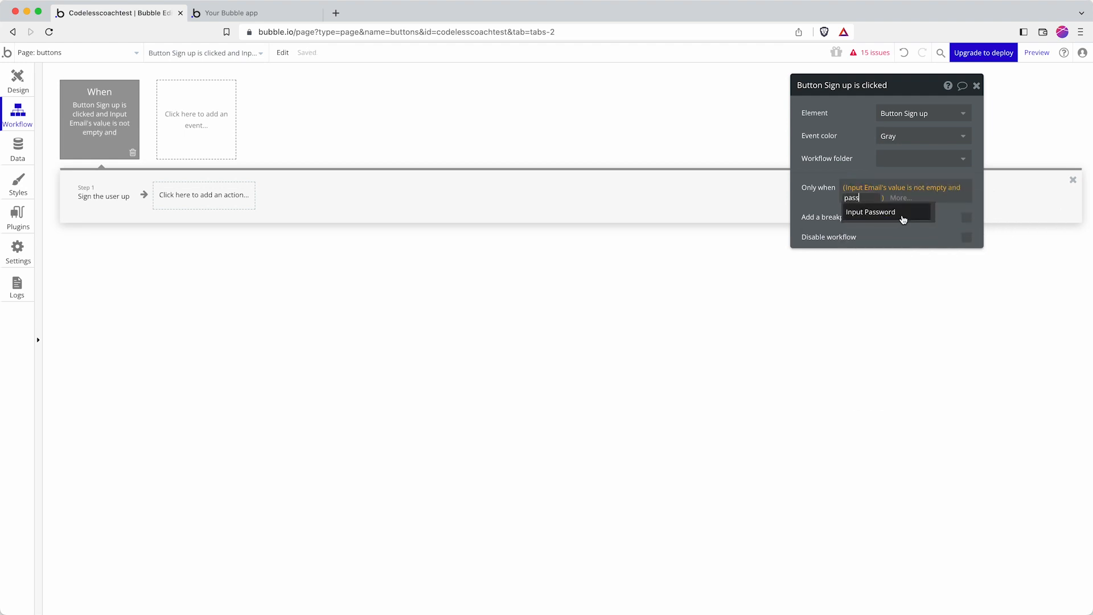
left_click(903, 217)
left_click(927, 213)
type("is")
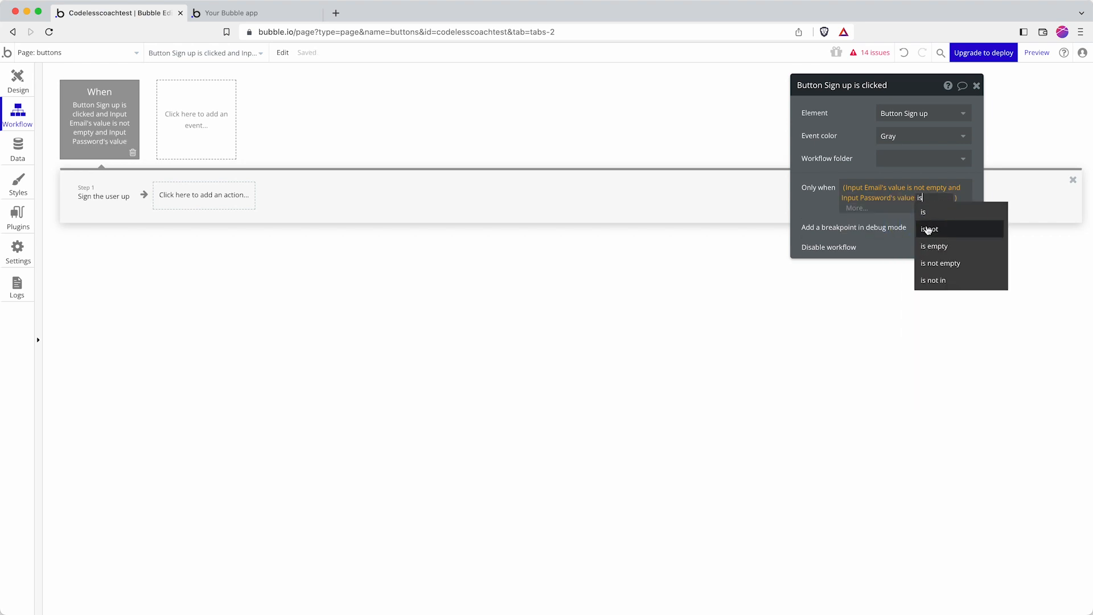
left_click(950, 261)
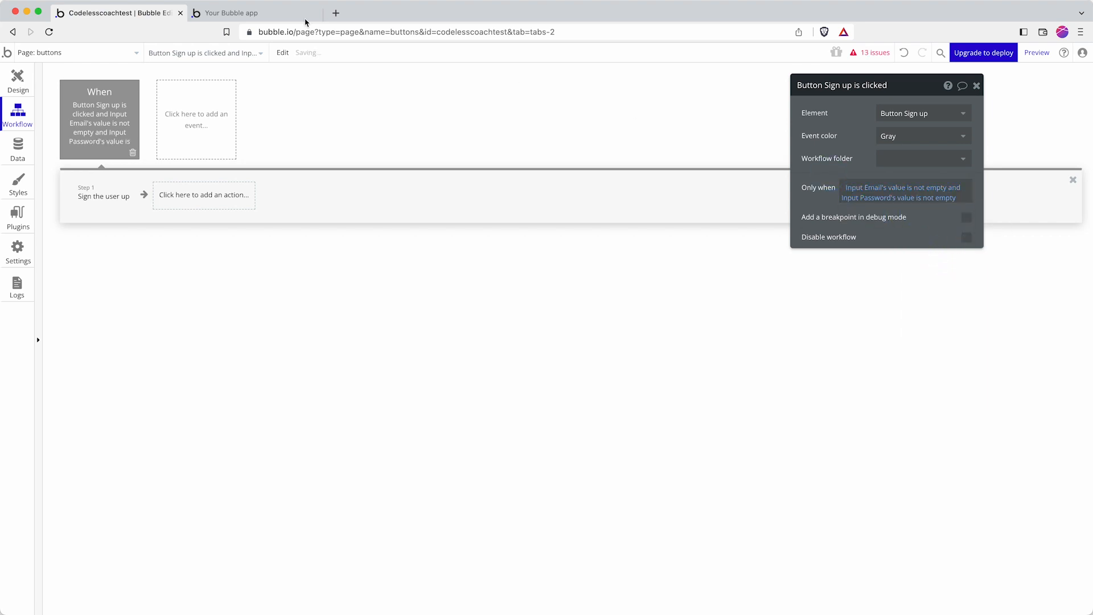
left_click(307, 18)
left_click(605, 153)
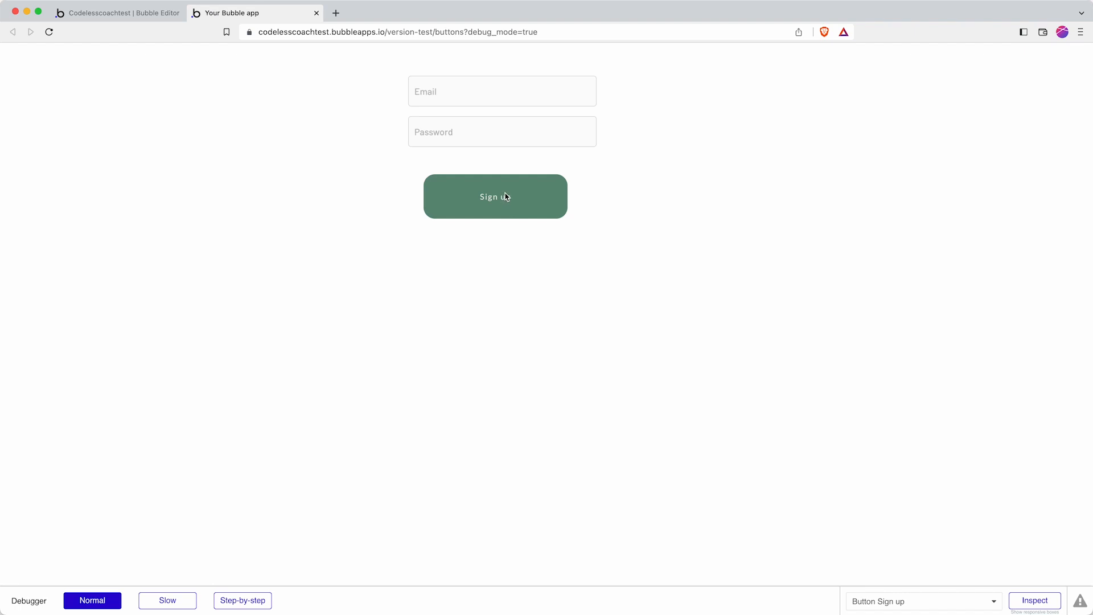
Step: Return to the editor's Design view and review the Sign up button's settings
left_click(88, 12)
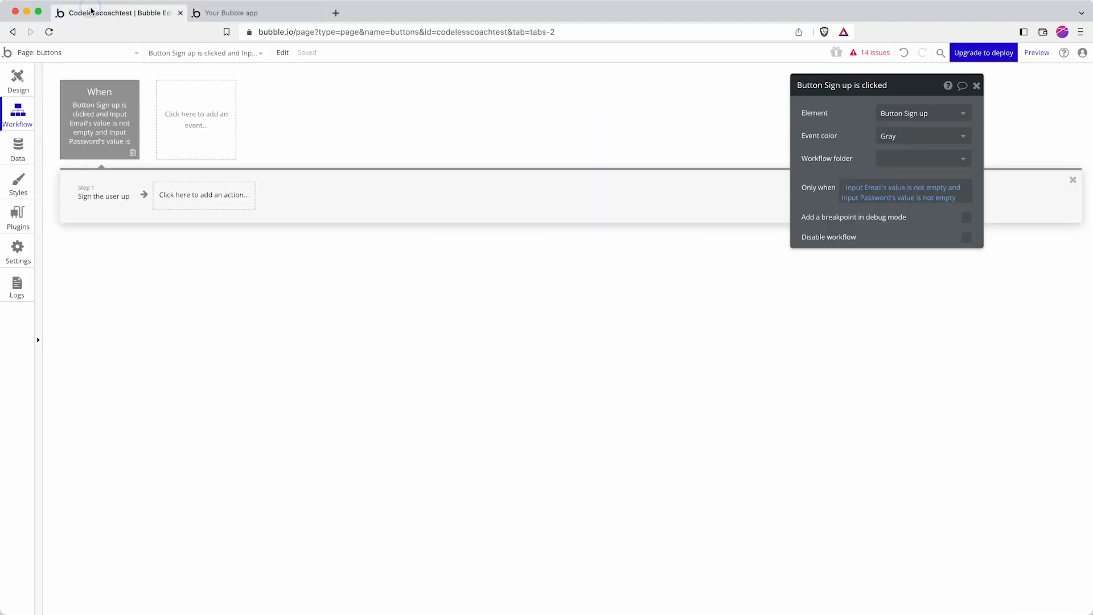
left_click(17, 82)
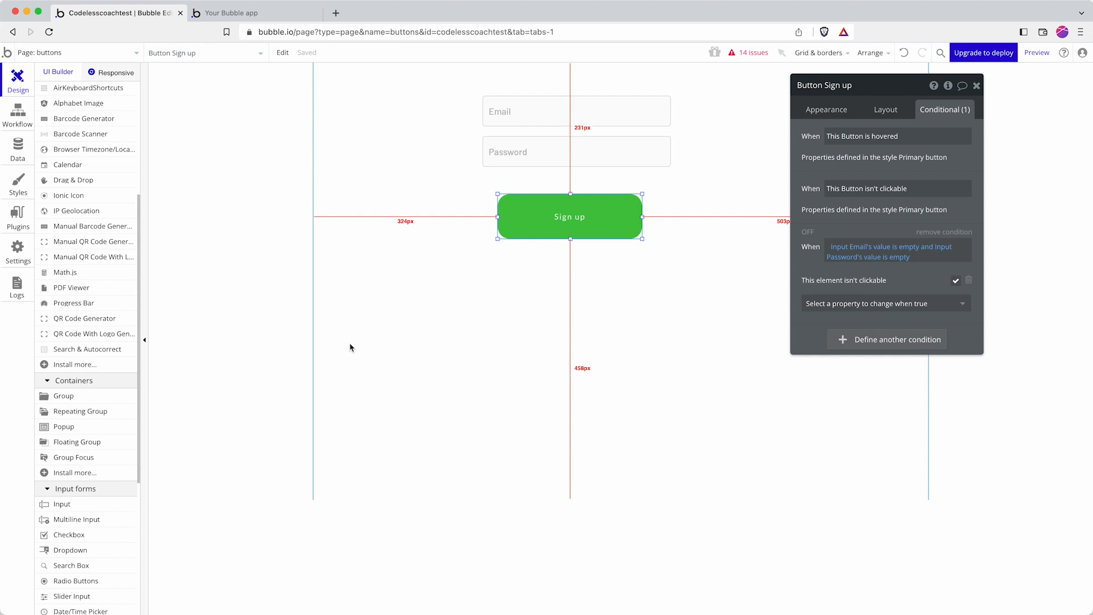
left_click(598, 313)
left_click(569, 219)
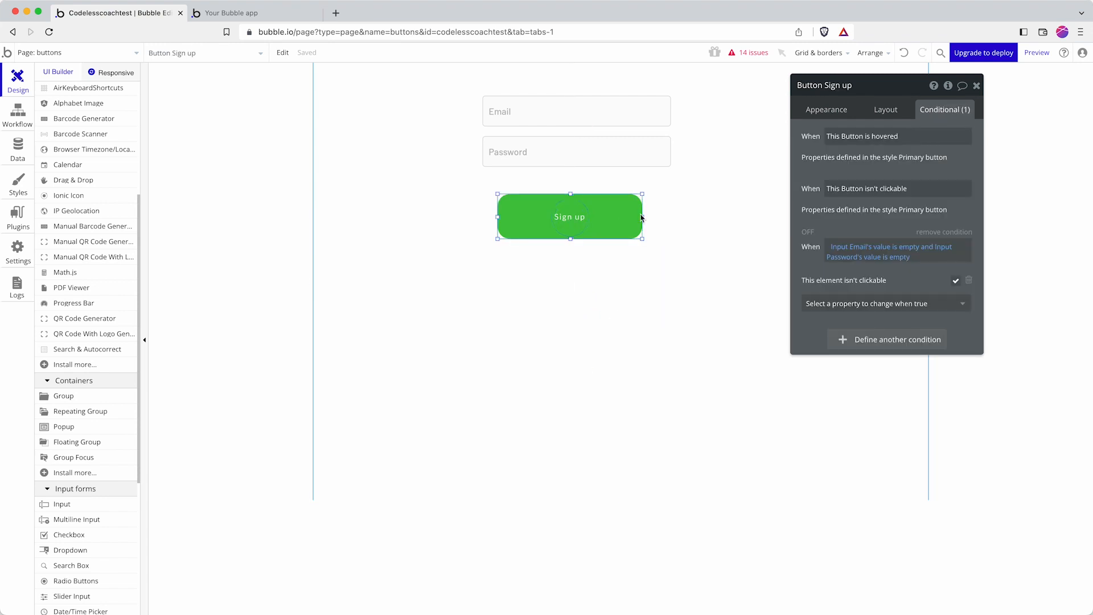
left_click(827, 109)
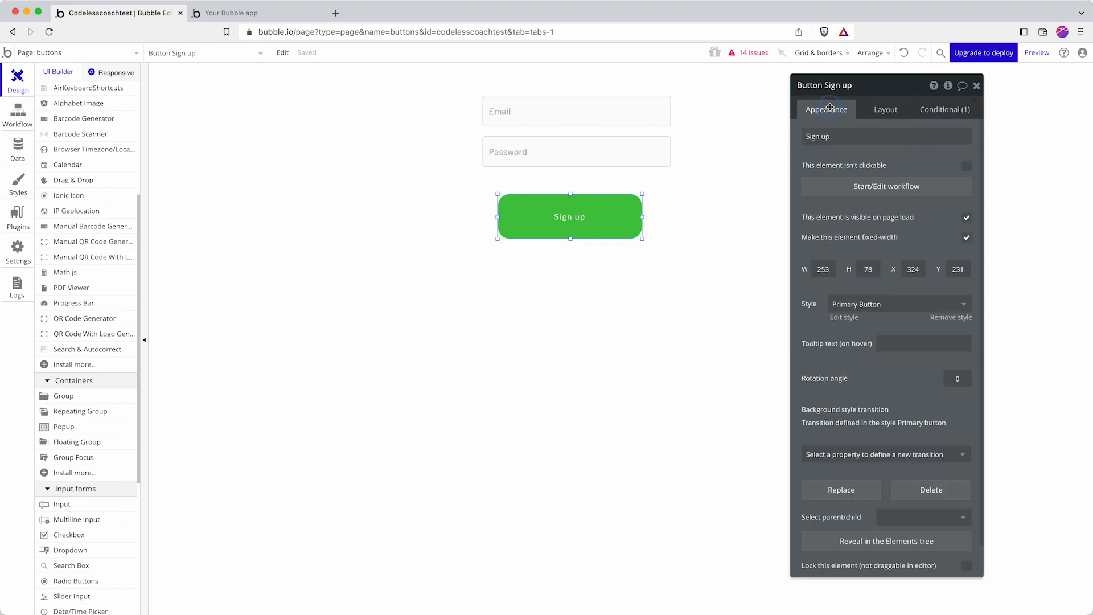
left_click(583, 267)
left_click(74, 396)
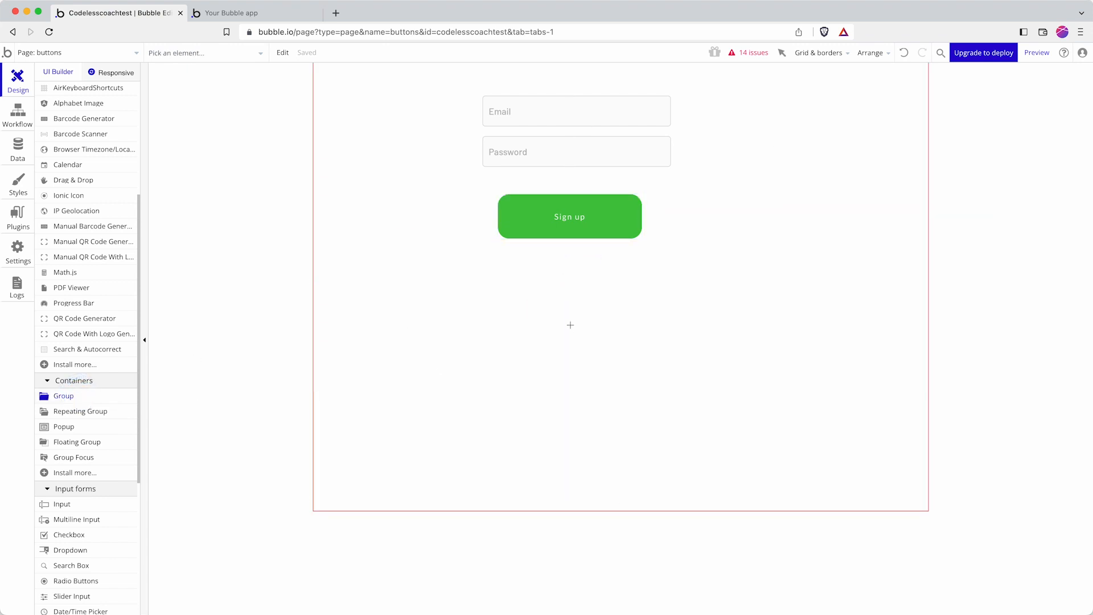
Step: Draw a group below the Sign up button with no style and a flat #E27373 red background
mouse_move(484, 286)
left_mouse_down()
mouse_move(647, 330)
mouse_move(631, 319)
left_mouse_up()
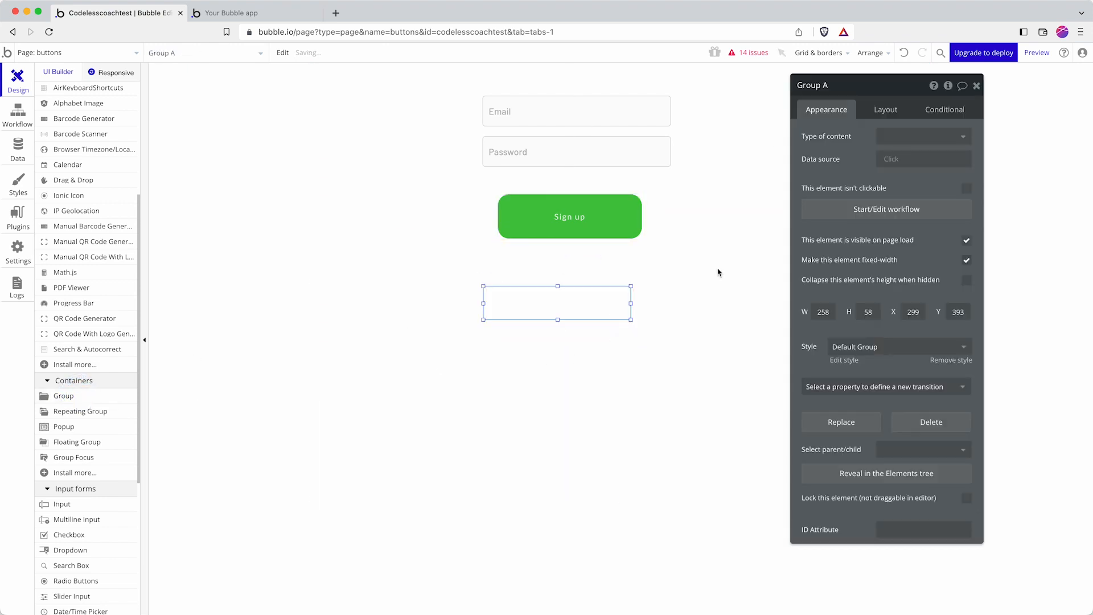
left_click(858, 347)
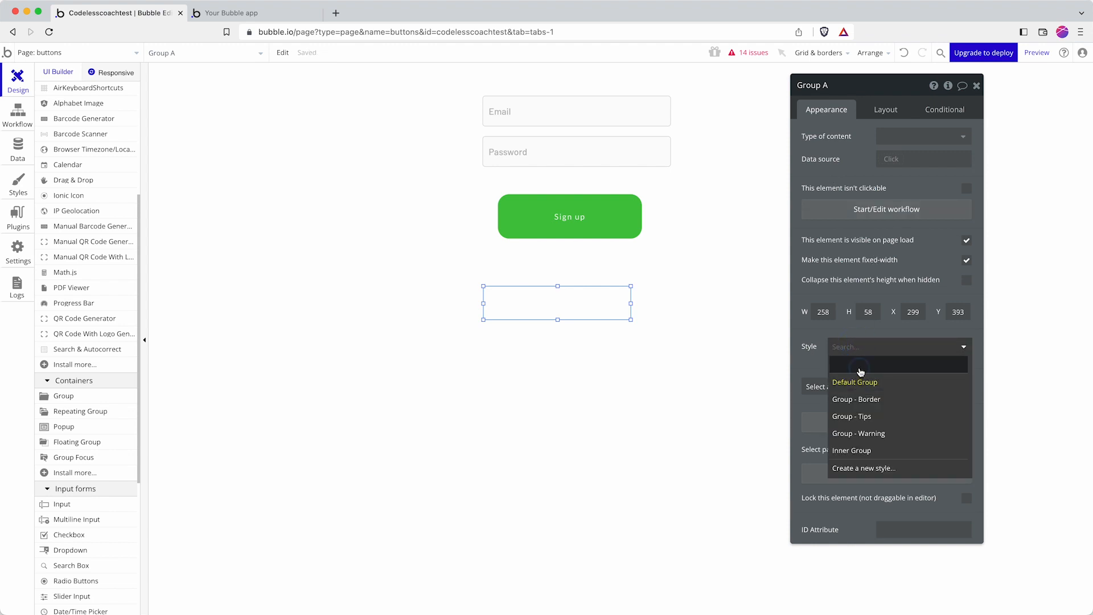
left_click(860, 367)
left_click(900, 393)
left_click(901, 414)
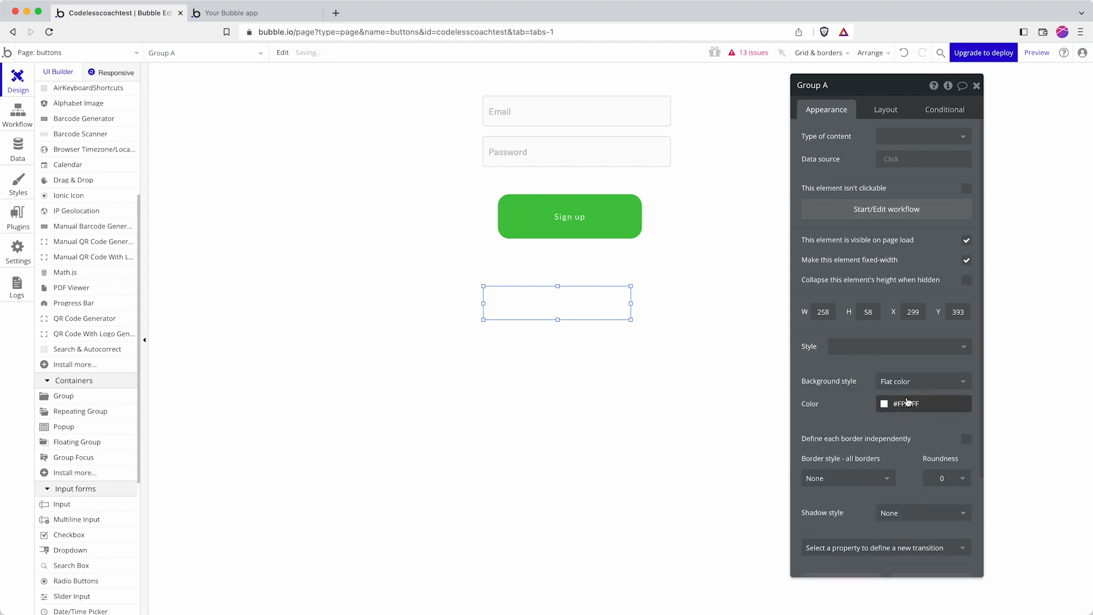
left_click(908, 406)
left_click_drag(914, 435, 932, 423)
left_click(831, 410)
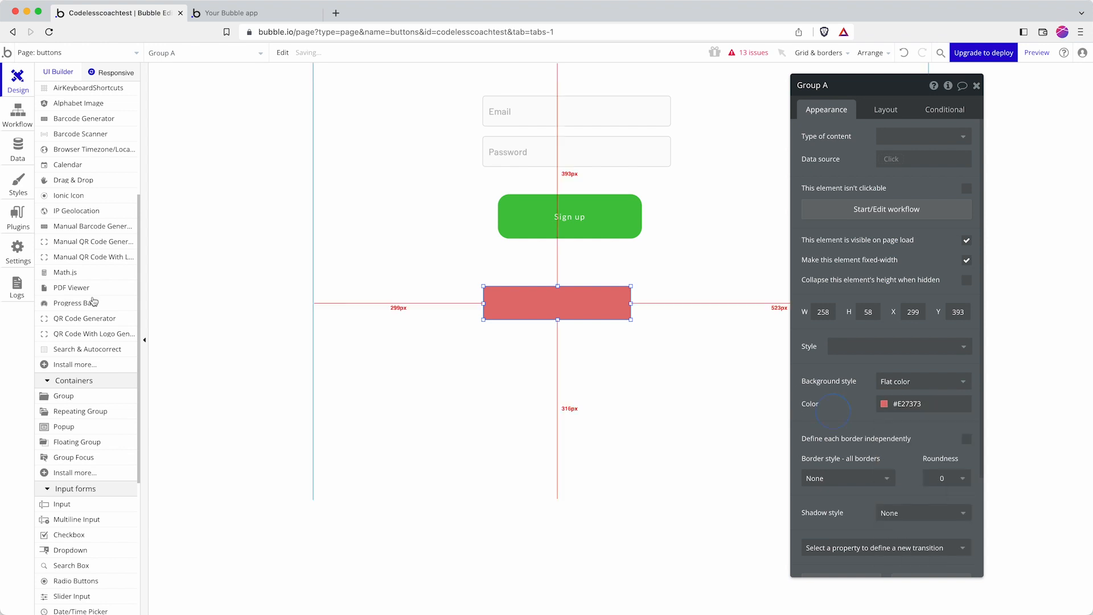
Step: Check the group's and page's layout settings, then shift the red group slightly right
left_click(898, 110)
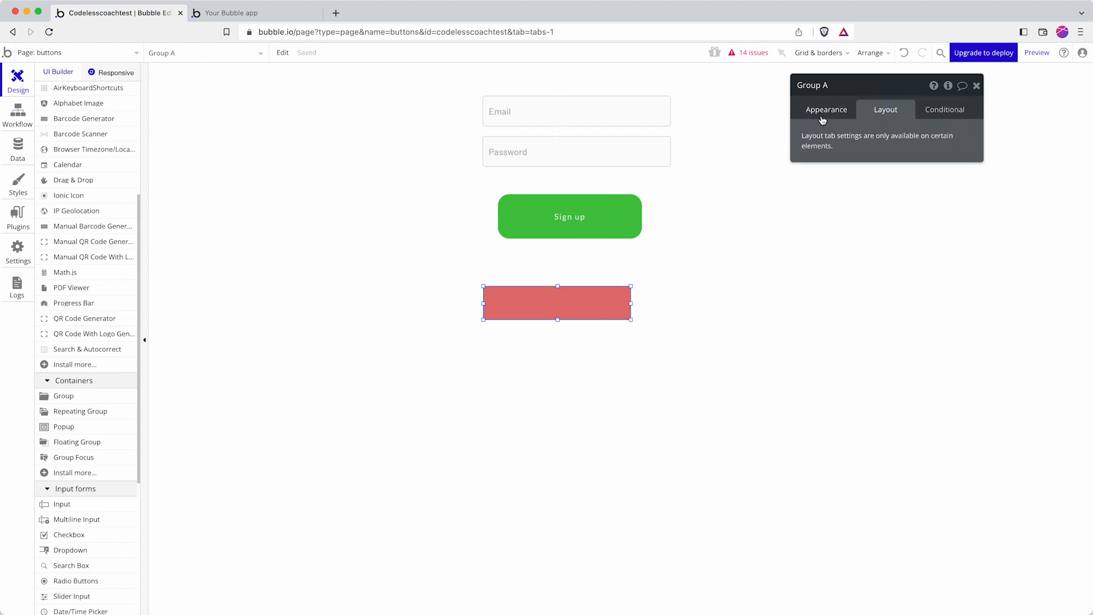
left_click(668, 286)
left_click(844, 111)
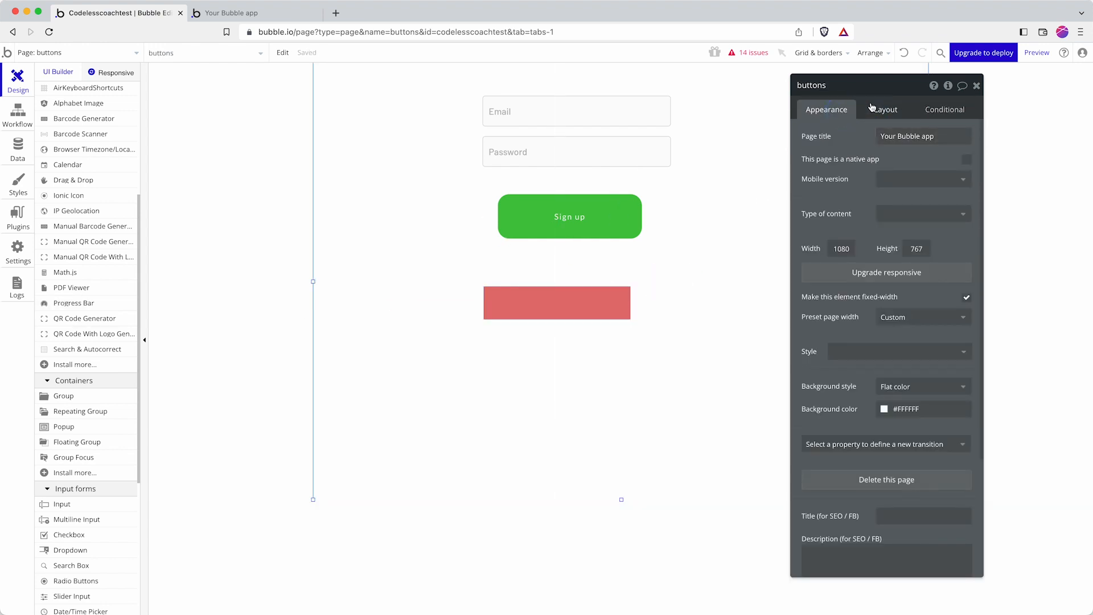
left_click(892, 113)
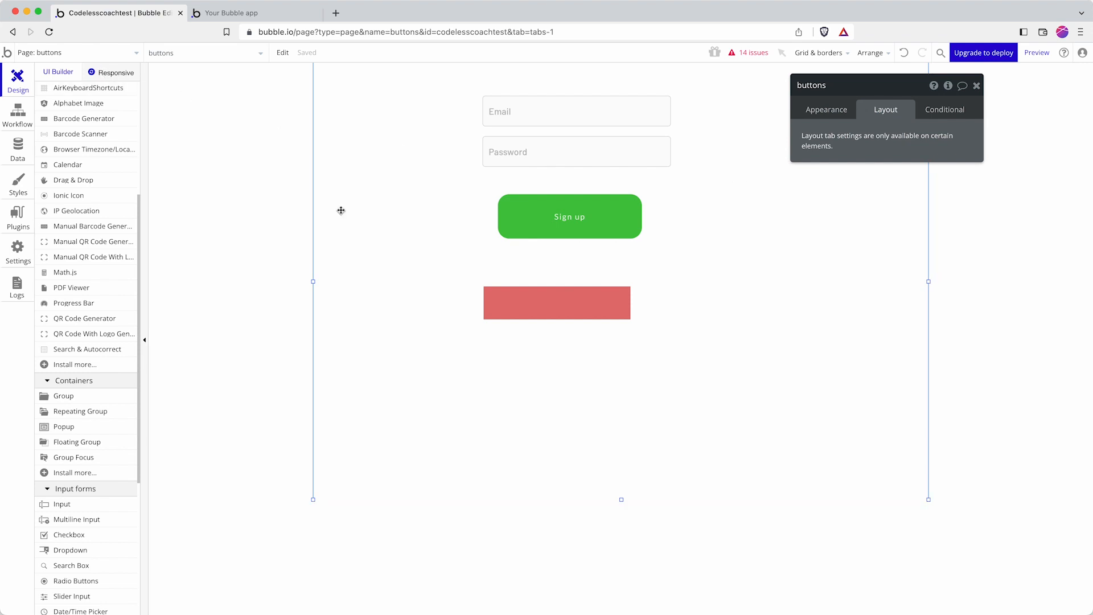
left_click(441, 280)
left_click_drag(538, 298, 566, 300)
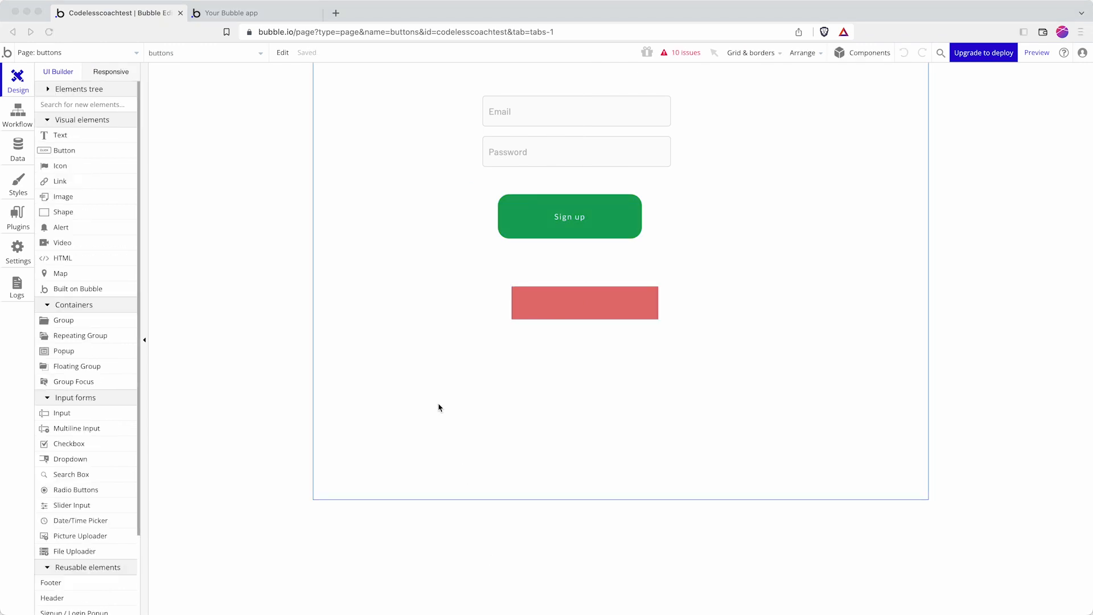
Step: Nudge the red group under the Sign up button and set its container layout to Row
left_click(438, 407)
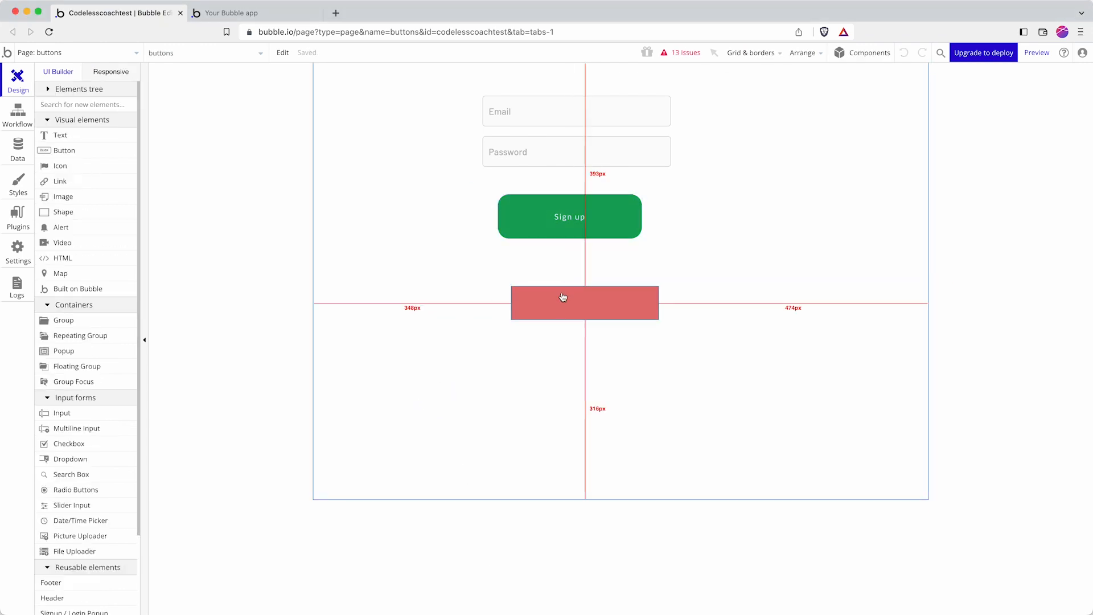
left_click_drag(532, 301, 501, 304)
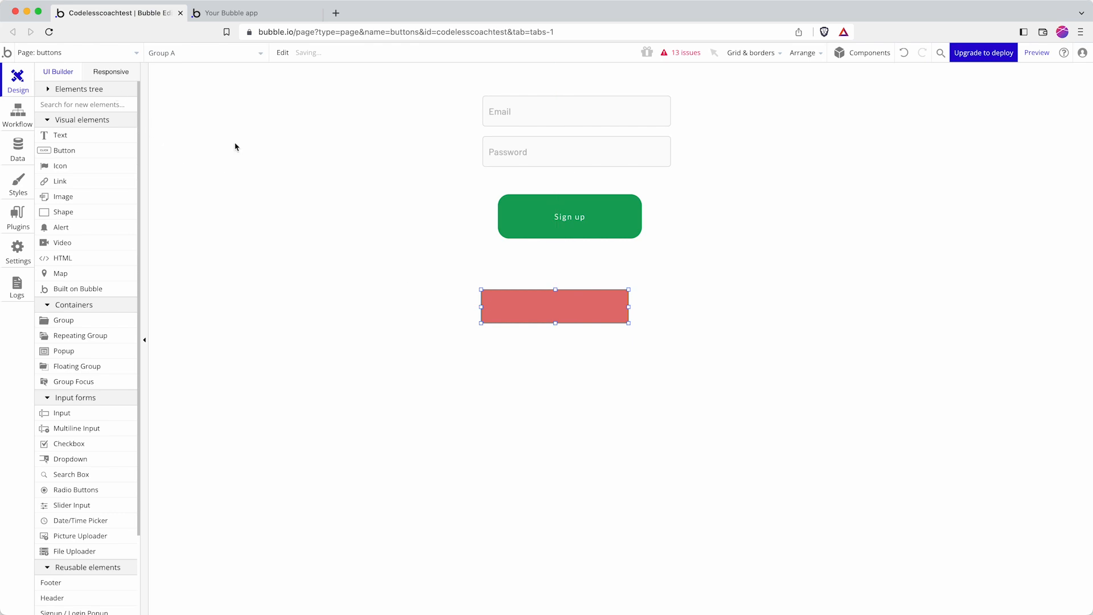
double_click(542, 300)
left_click(928, 140)
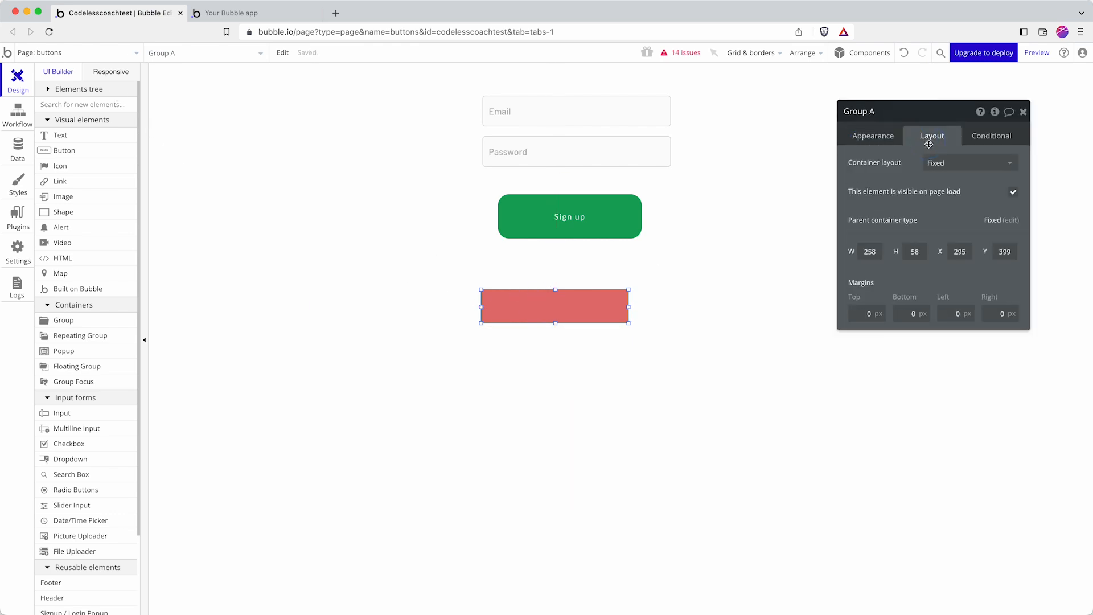
left_click(934, 163)
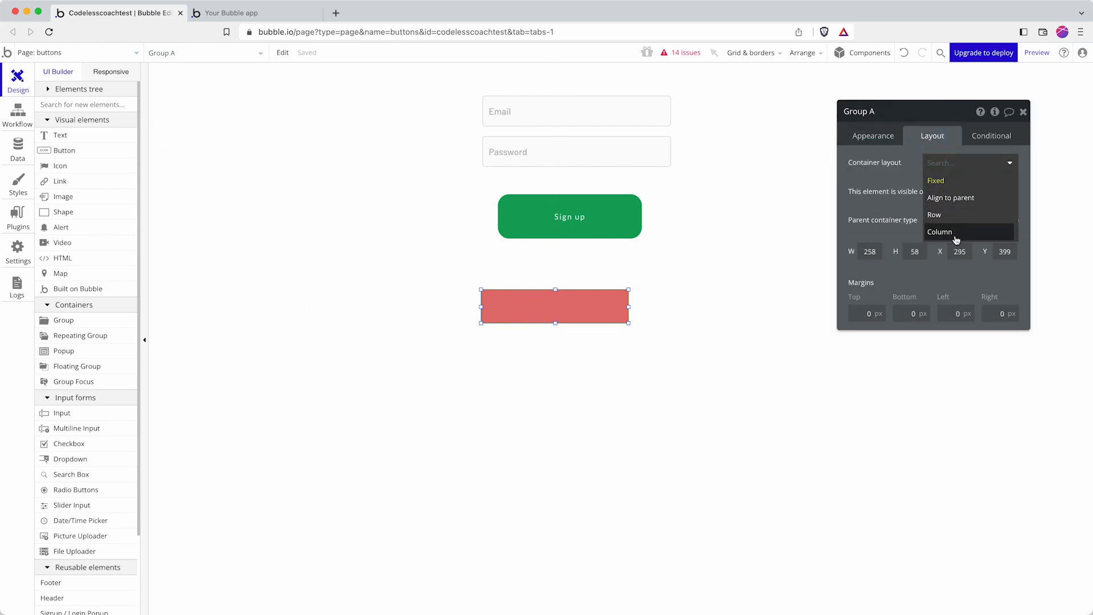
left_click(952, 215)
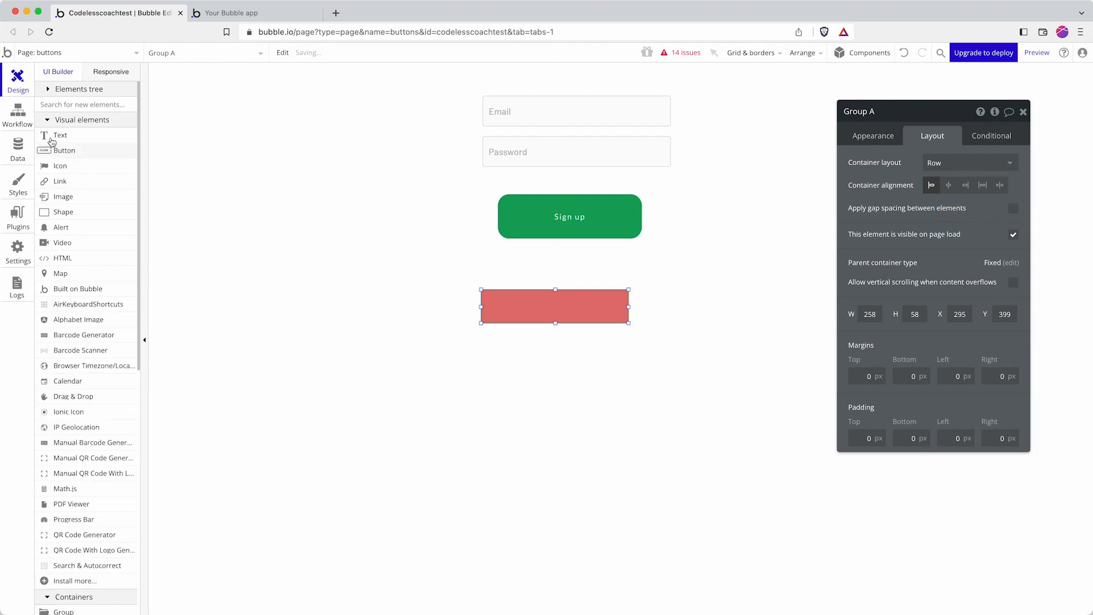
Step: Draw a placeholder text box inside the red group
left_click(52, 140)
mouse_move(503, 299)
left_mouse_down()
mouse_move(566, 302)
mouse_move(589, 317)
left_mouse_up()
left_click(580, 316)
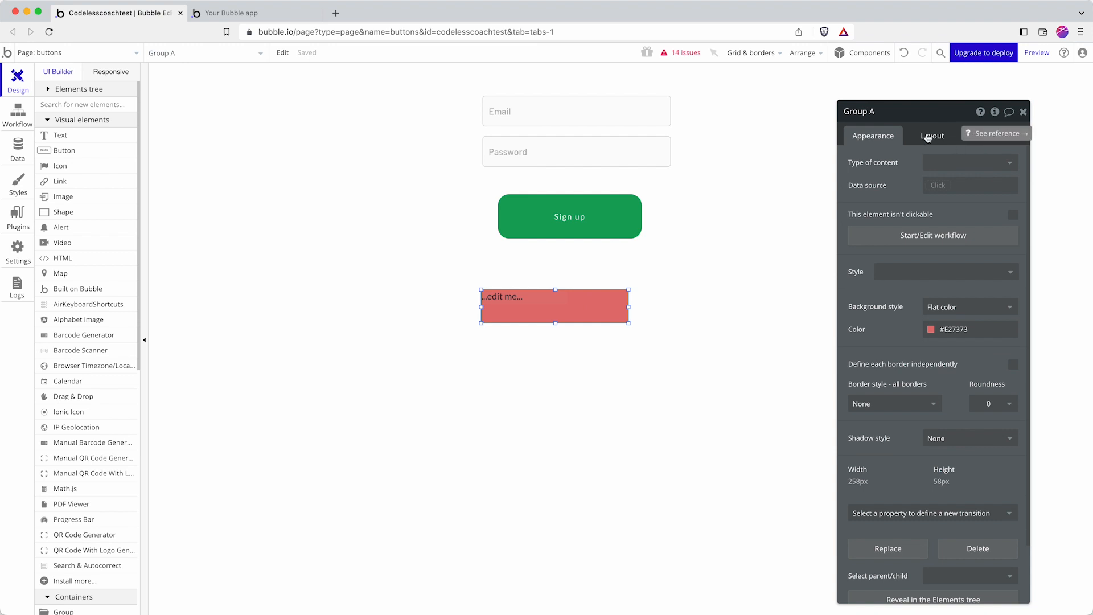
Step: Change the text to 'Sign up', centre it vertically, and centre the group's contents horizontally
left_click(525, 303)
left_click(968, 165)
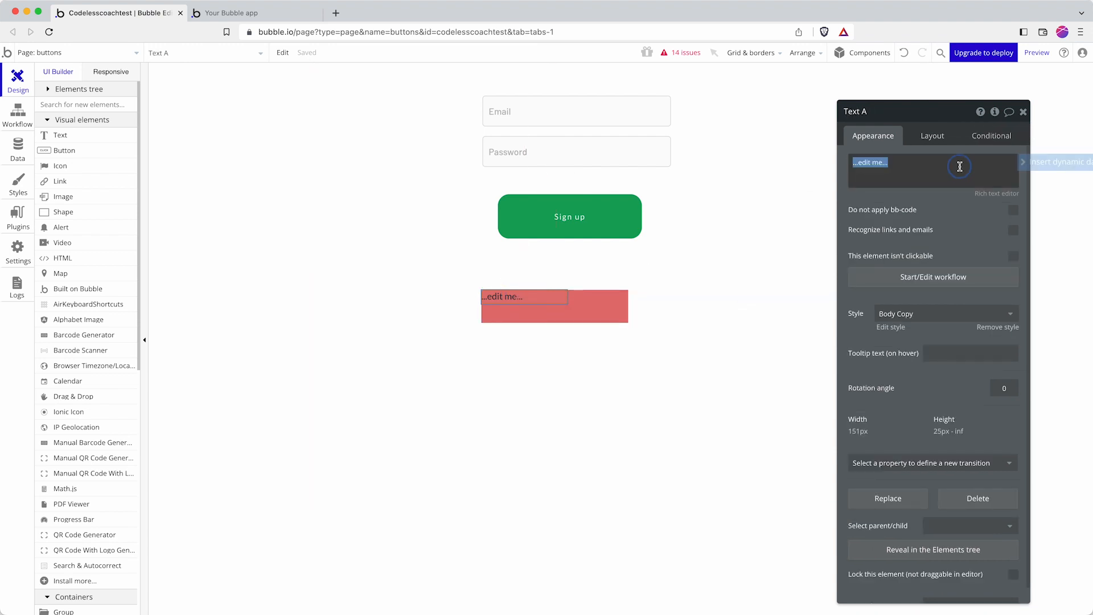
type("Sign up")
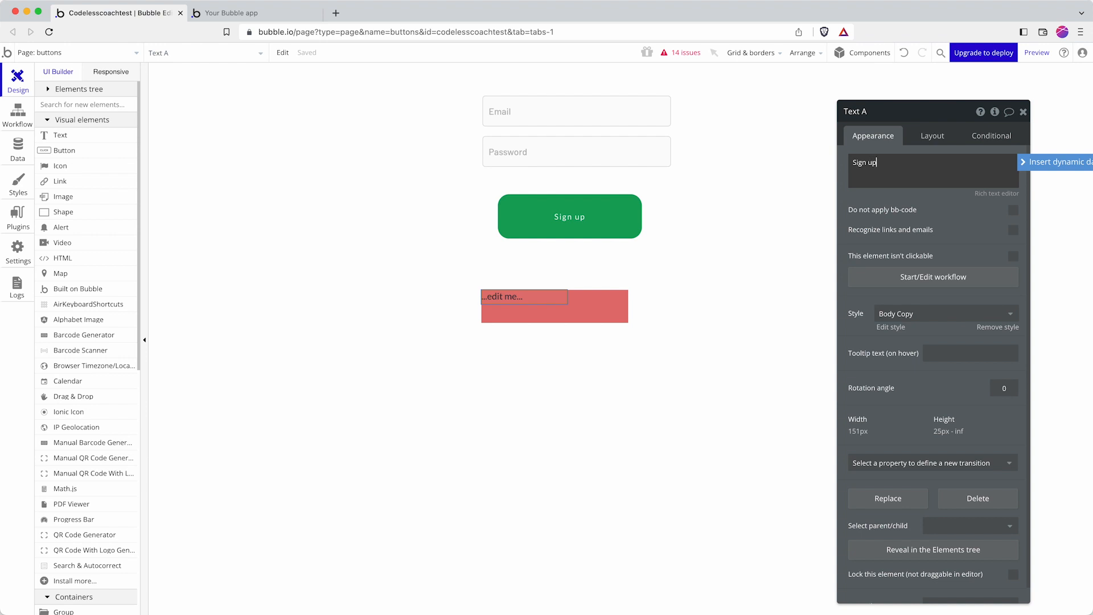
left_click(927, 138)
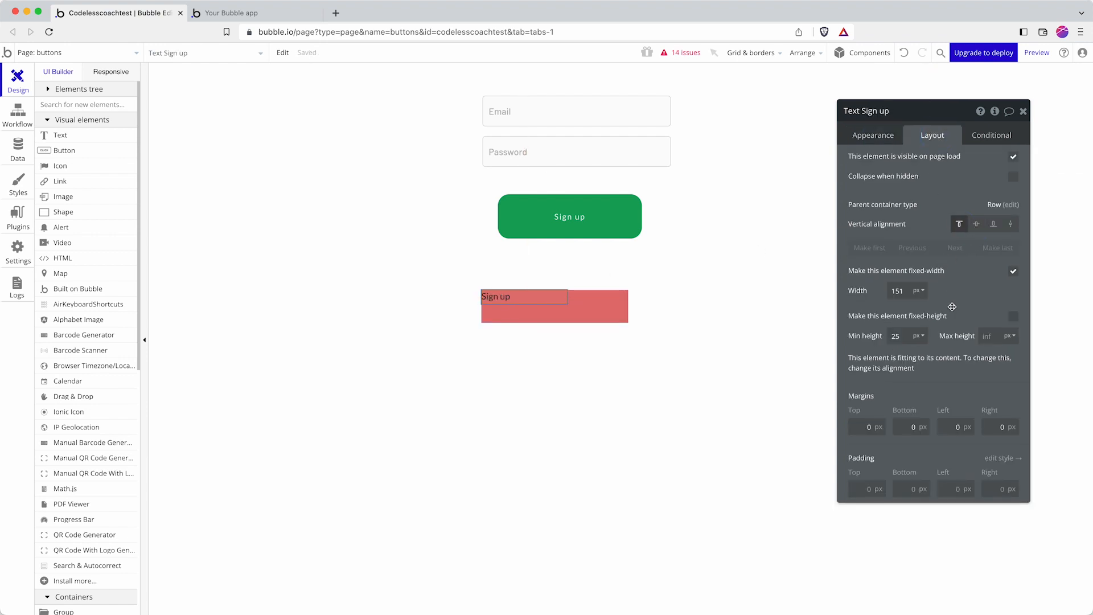
left_click(976, 224)
left_click(619, 312)
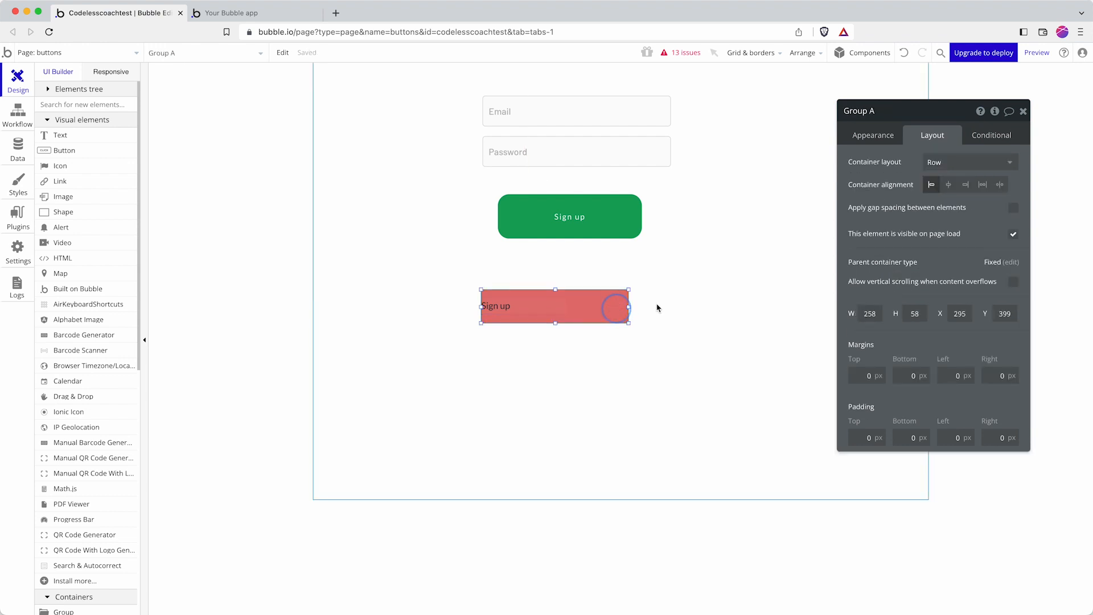
left_click(948, 184)
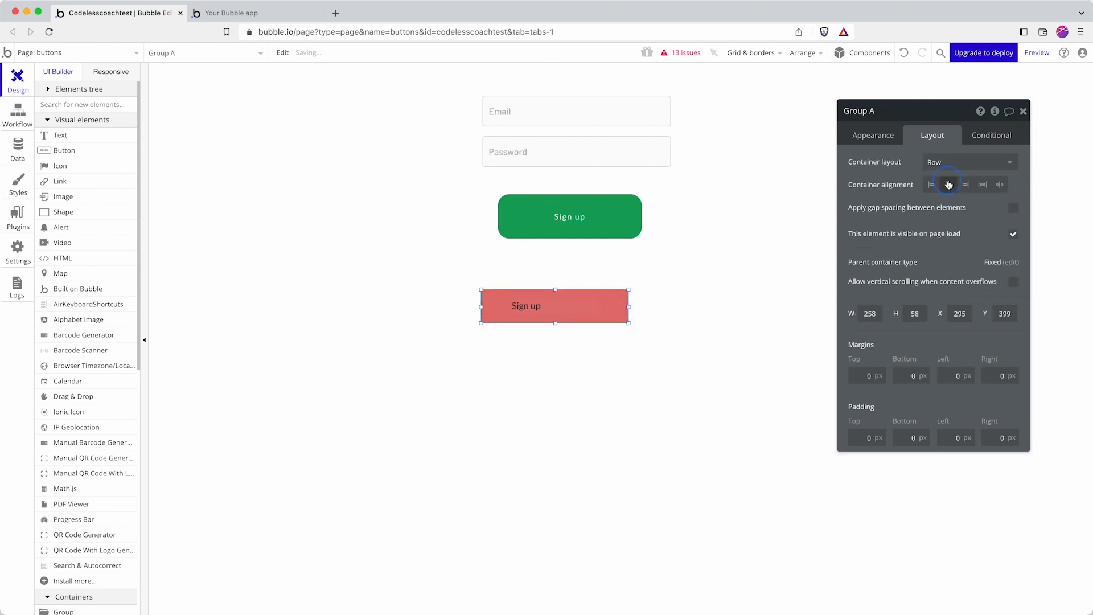
Step: Make the Sign up text fit its content width, with minimum width 0 instead of fixed width
left_click(535, 306)
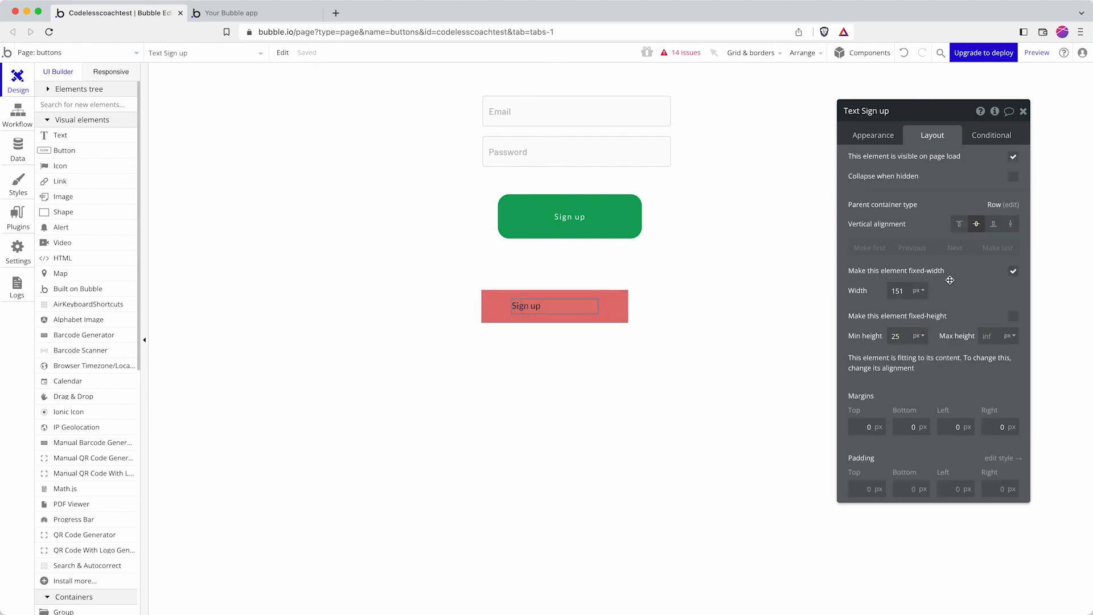
left_click(1013, 271)
double_click(899, 291)
type("0")
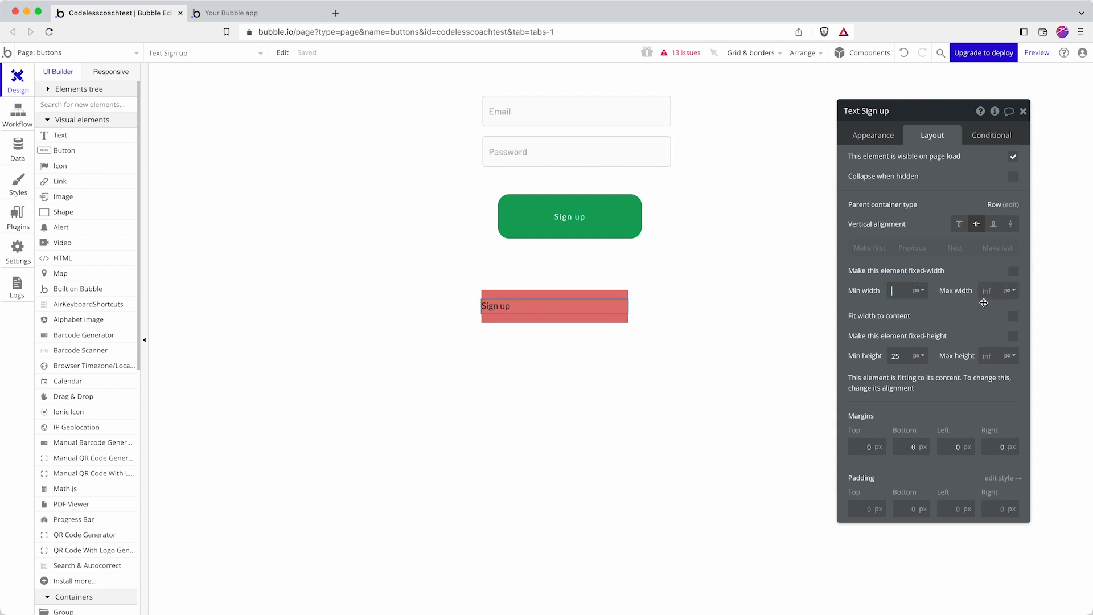
left_click(1014, 316)
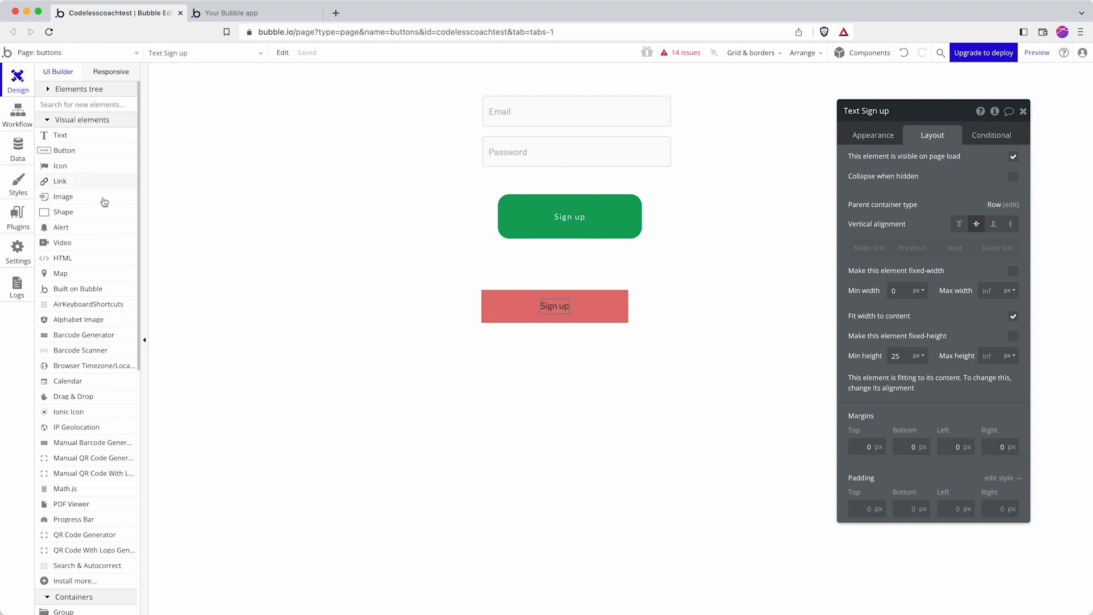
Step: Search the elements list for 'icon' and pick the Icon element
left_click(100, 104)
type("icon")
left_click(103, 136)
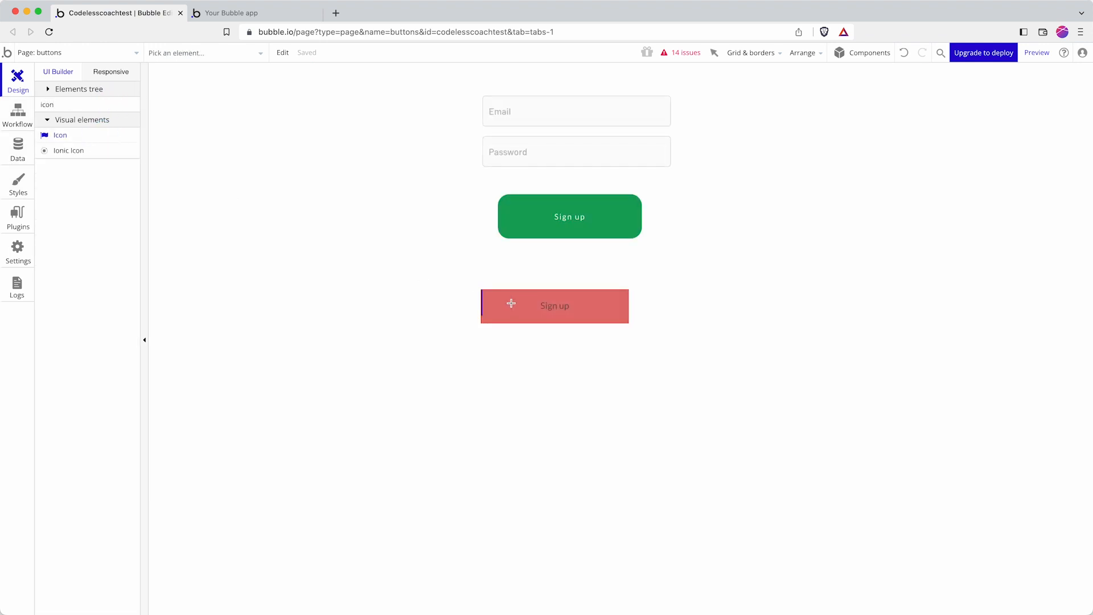
Step: Draw an icon inside the red Group A and centre it vertically
left_click_drag(511, 303, 524, 306)
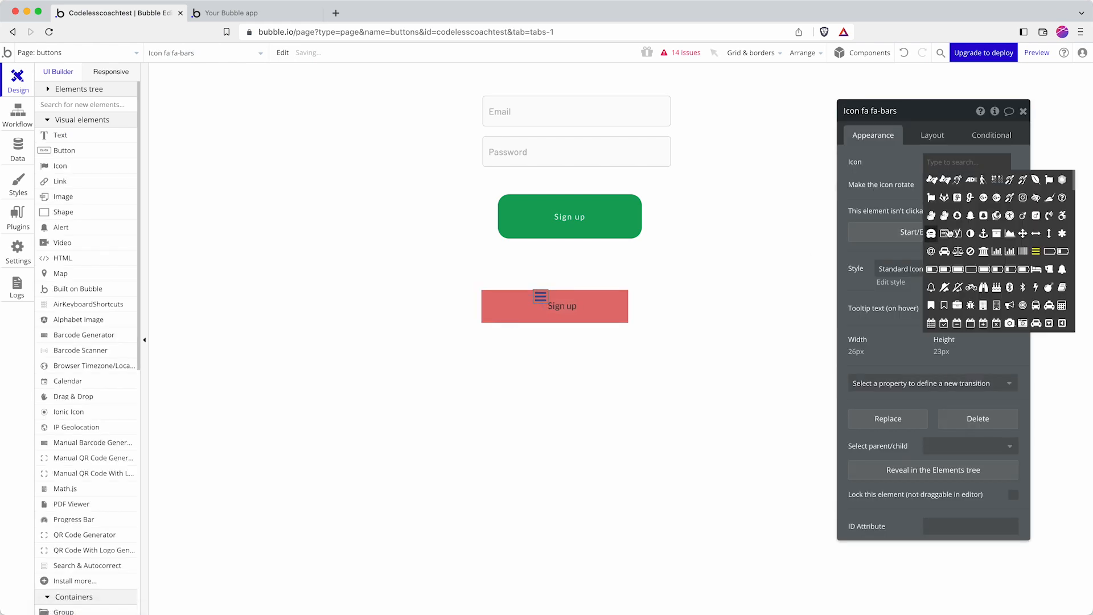
left_click(495, 316)
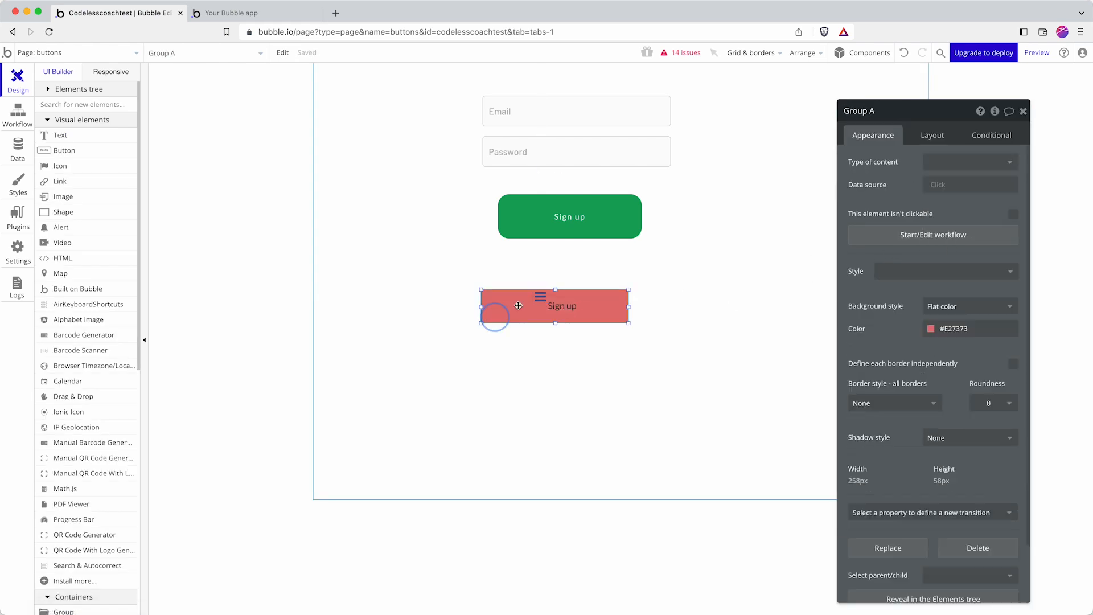
left_click(541, 297)
left_click(934, 135)
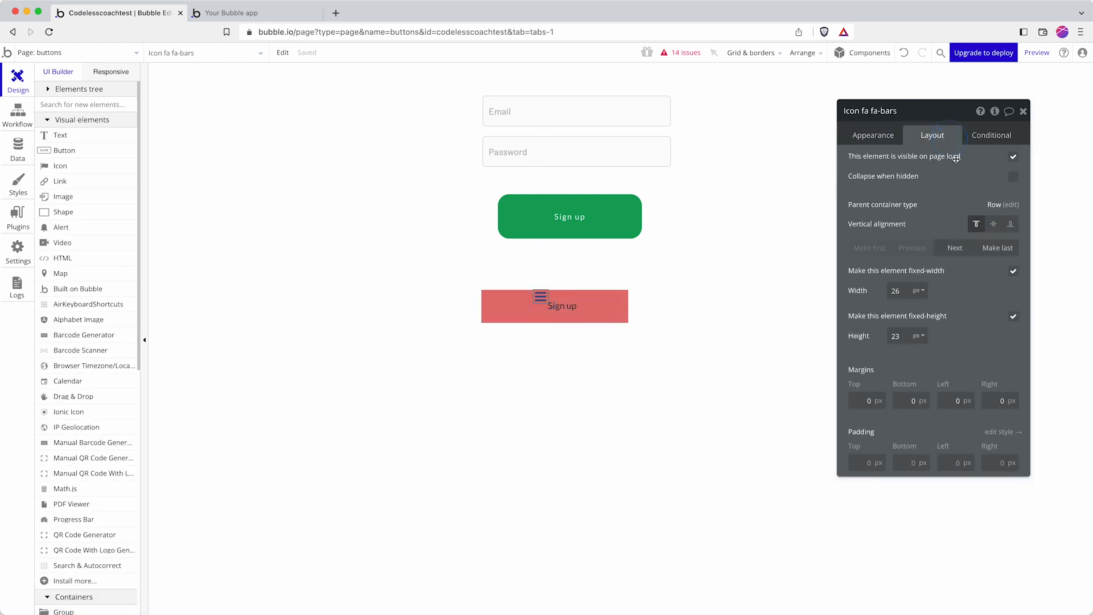
left_click(993, 224)
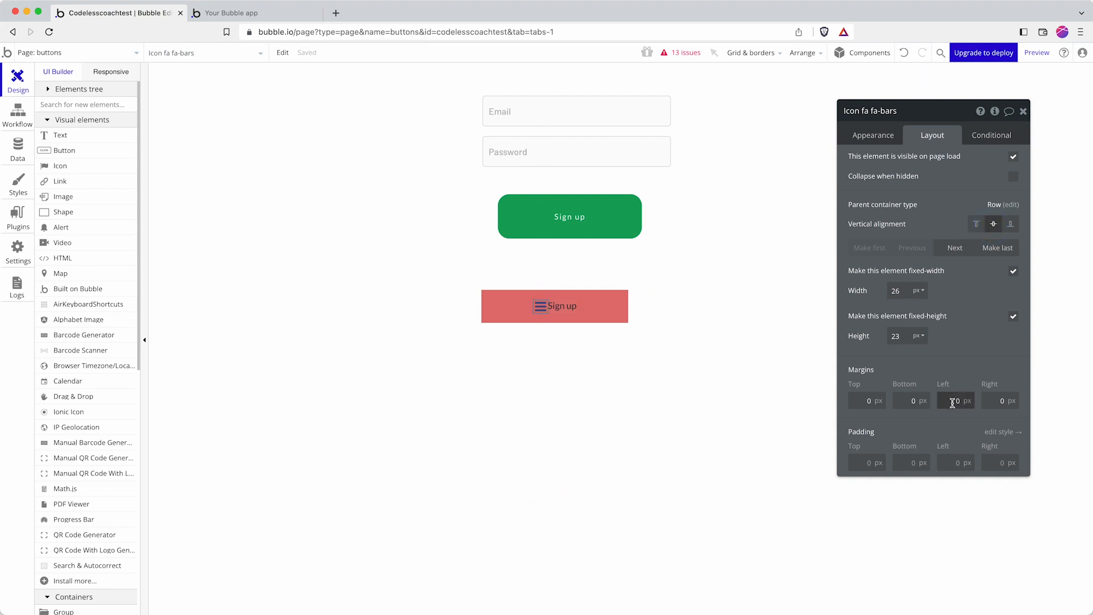
Step: Enable gap spacing on Group A and set the column gap between icon and text
left_click(606, 319)
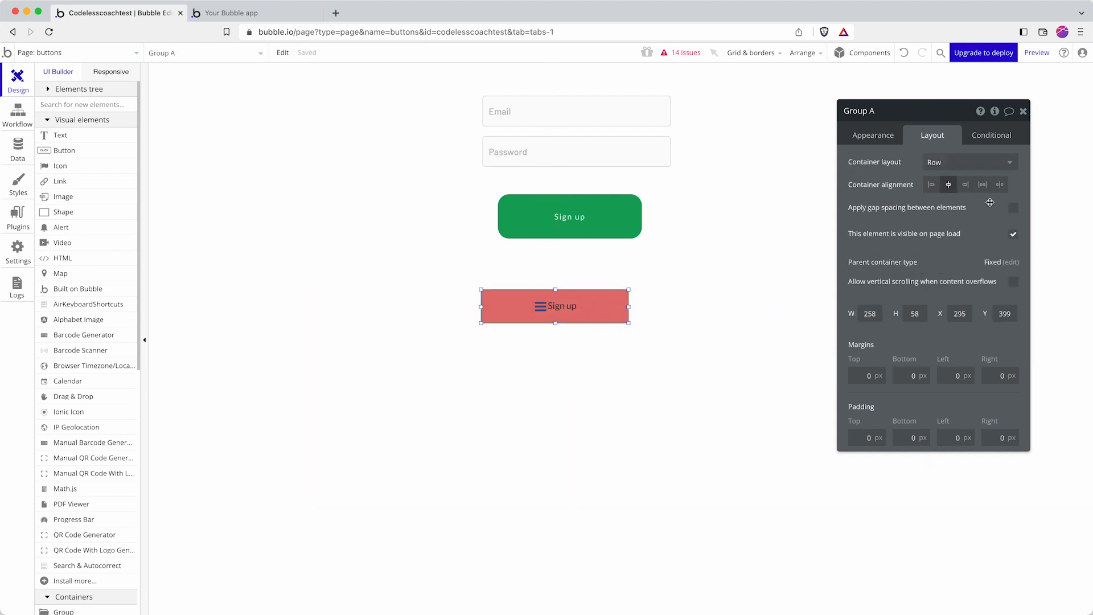
left_click(1013, 208)
left_click(1003, 249)
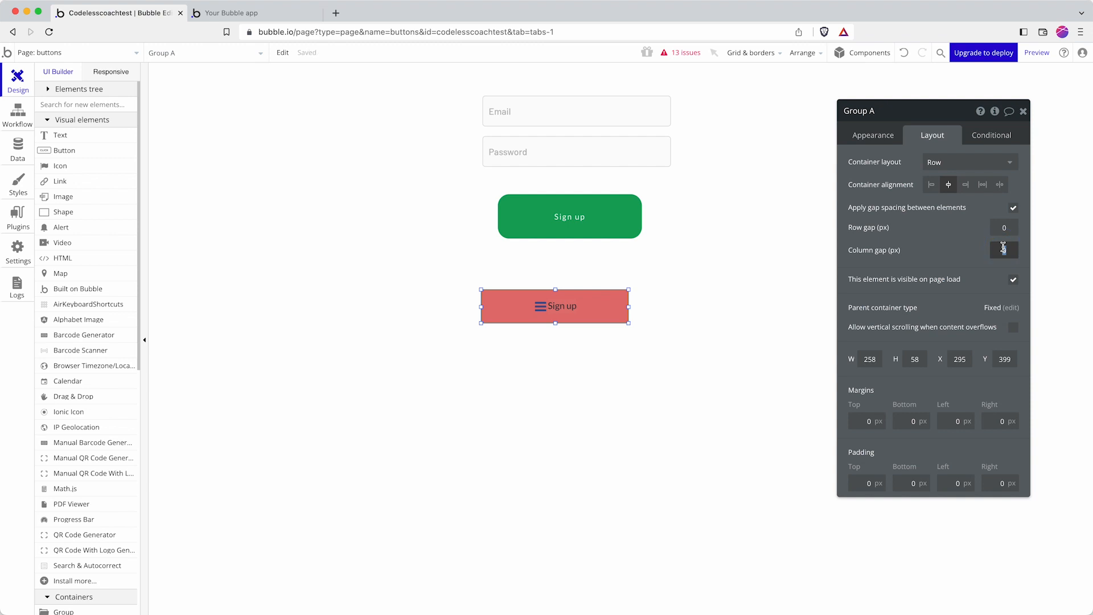
left_click(511, 337)
Step: Search 'user' in the icon picker and change the icon to fa-user-plus
left_click(538, 307)
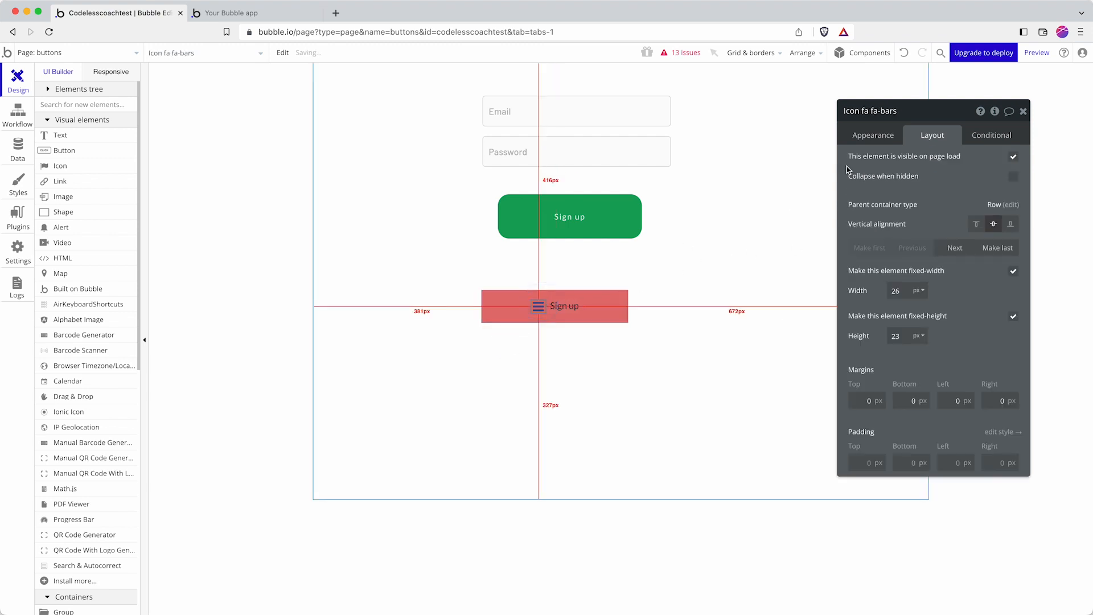
left_click(872, 136)
left_click(963, 163)
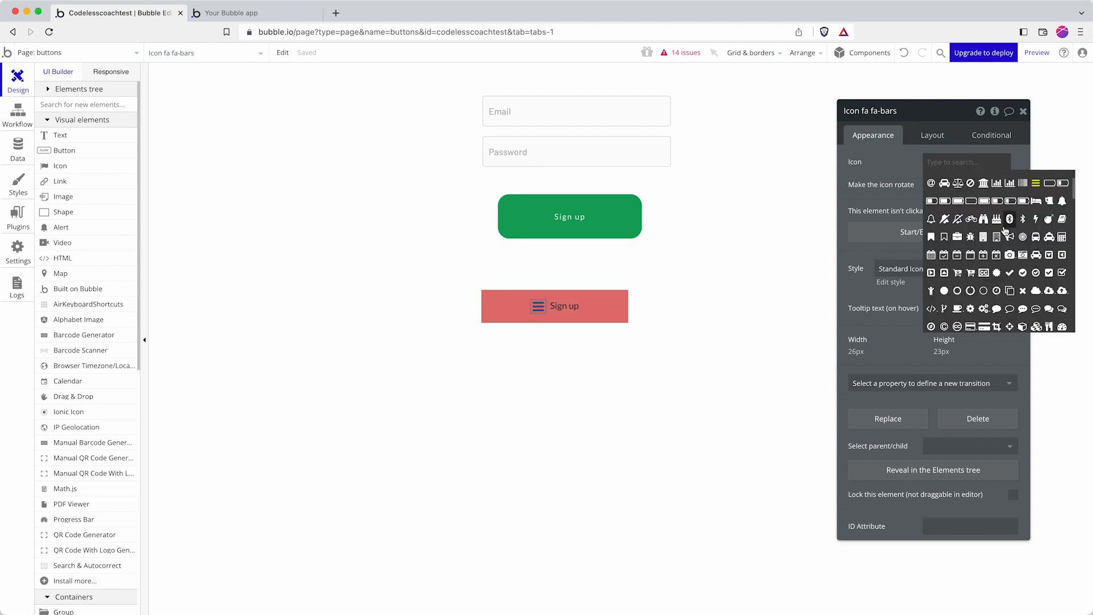
scroll(1007, 231, "down", 3)
type("user")
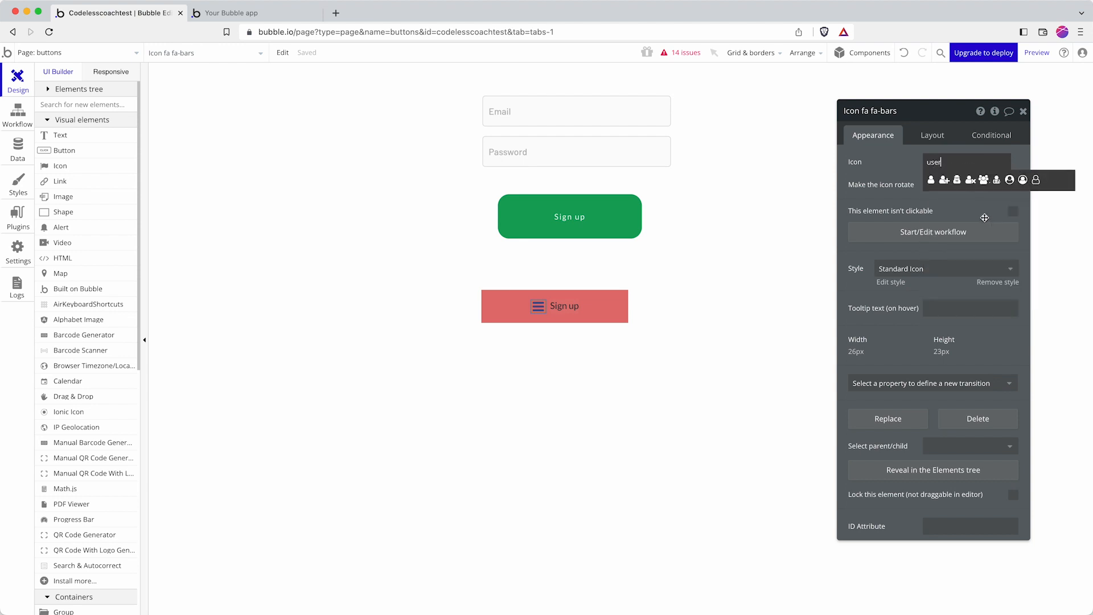
left_click(942, 180)
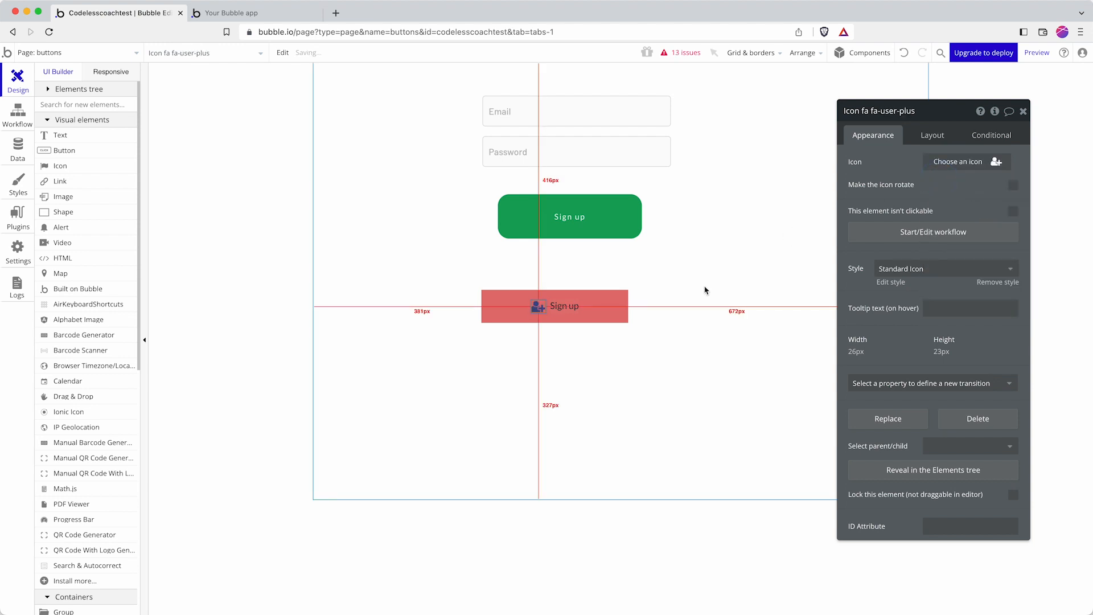
left_click(705, 290)
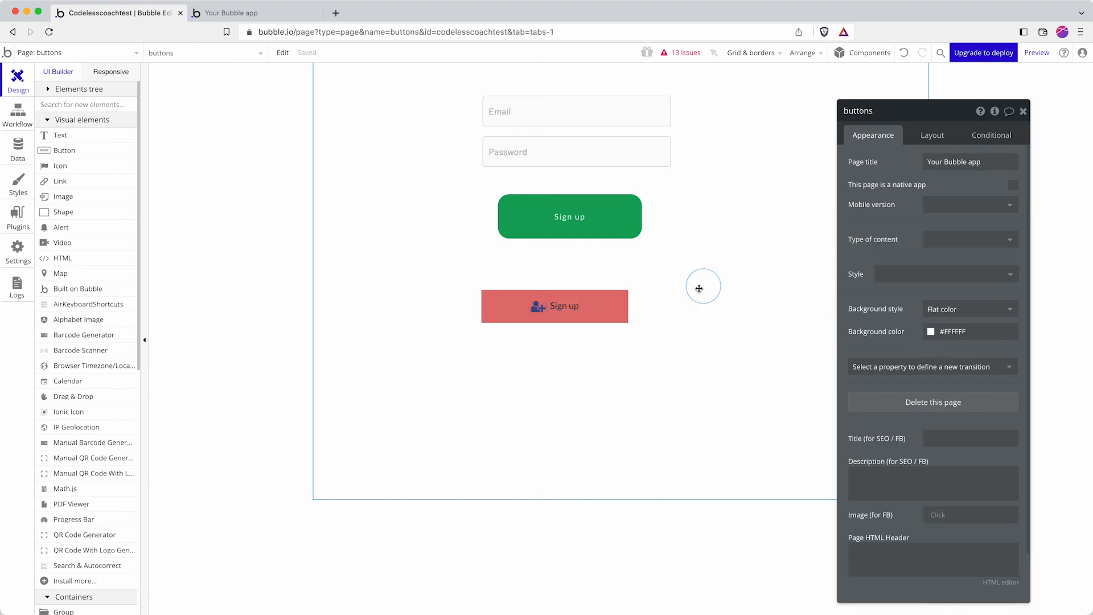
left_click(594, 310)
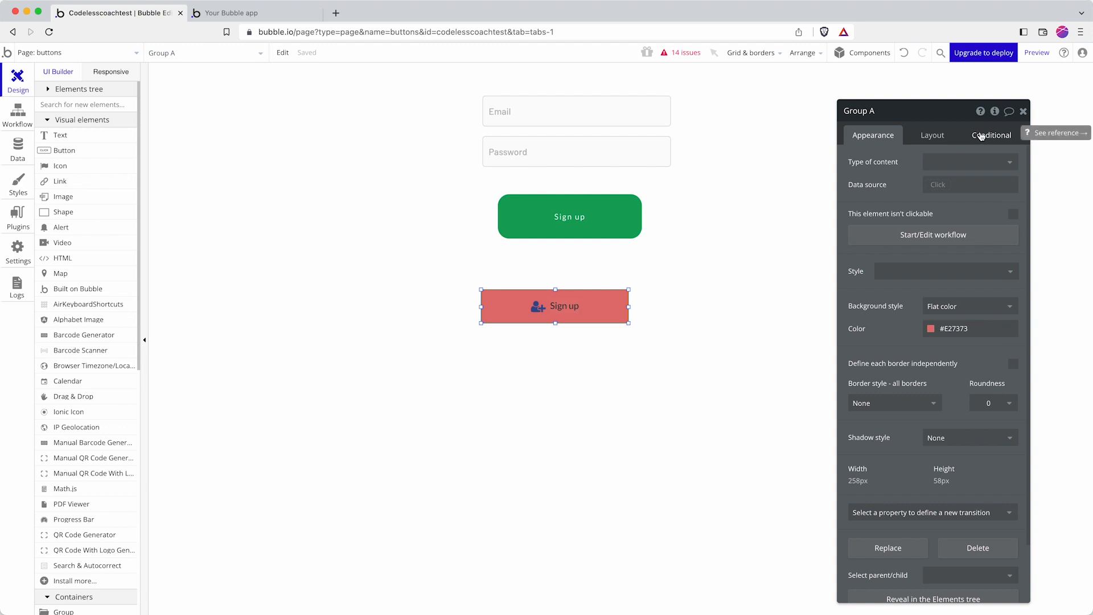
left_click(621, 229)
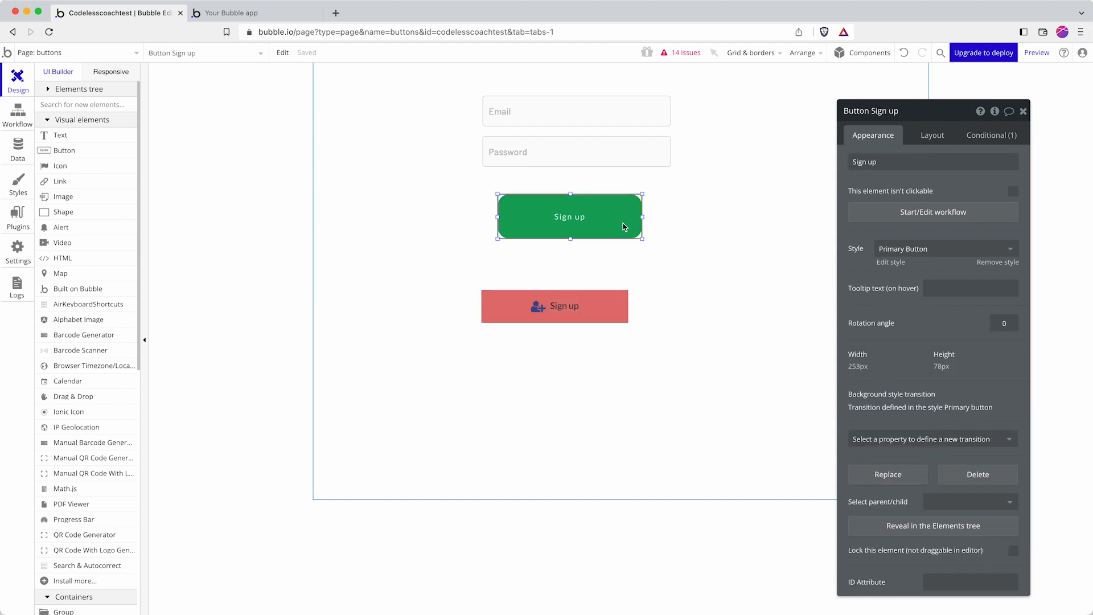